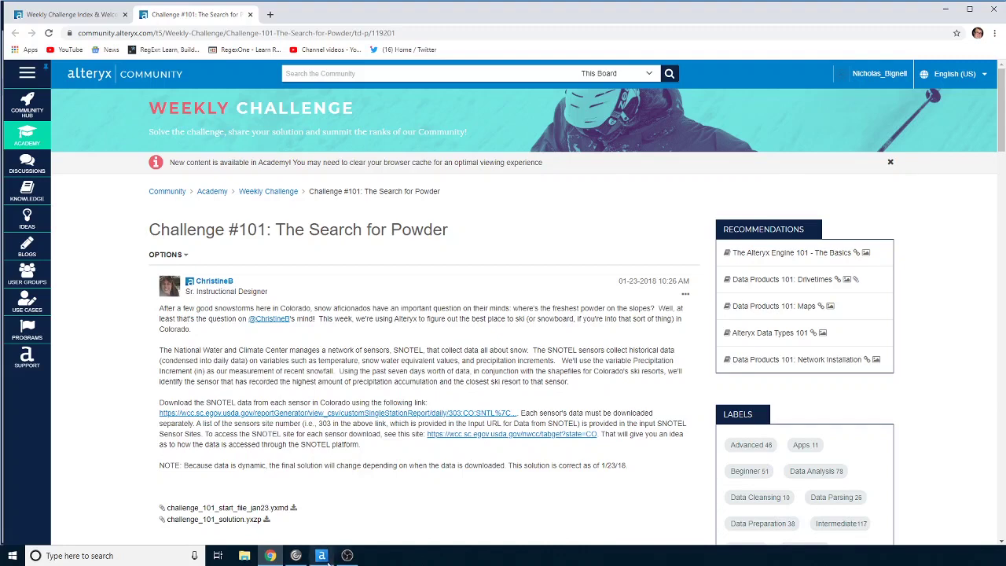
Switch to Alteryx Designer and examine the contents of the sensor URL input and the SNOTEL Sensor Sites input.
{"action": "left_click", "coordinate": [320, 555]}
{"action": "left_click", "coordinate": [286, 302]}
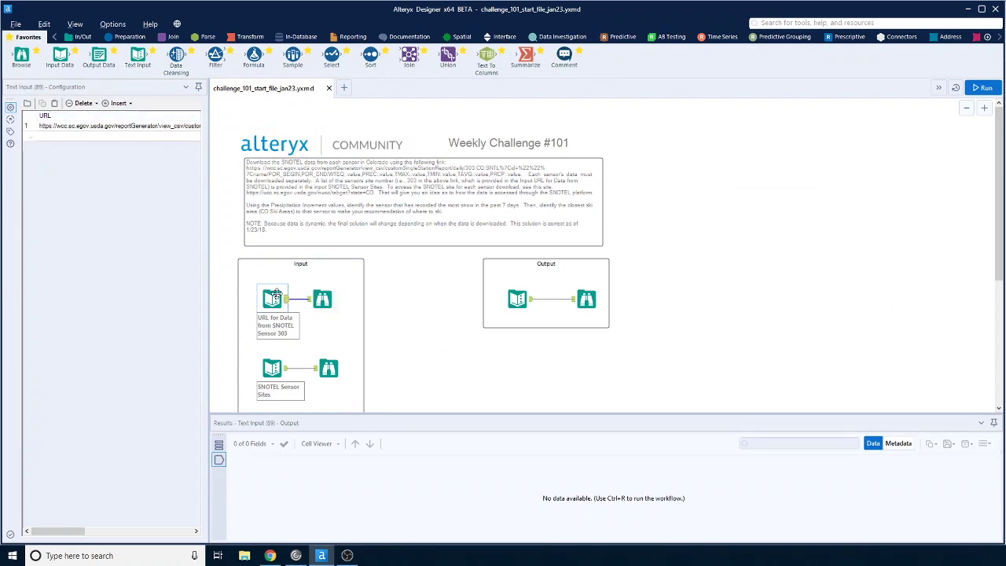
{"action": "left_click", "coordinate": [166, 128]}
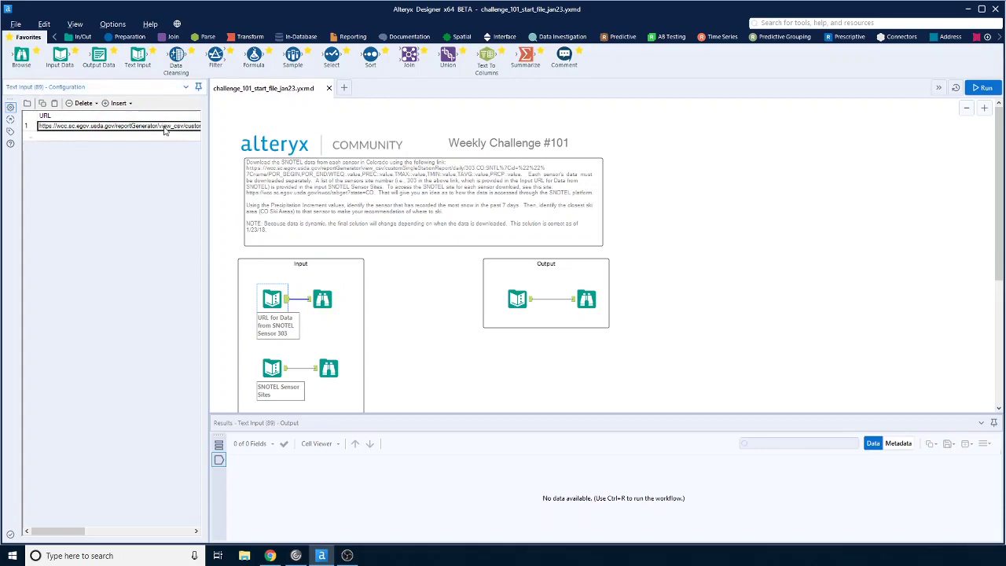
{"action": "left_click", "coordinate": [285, 369]}
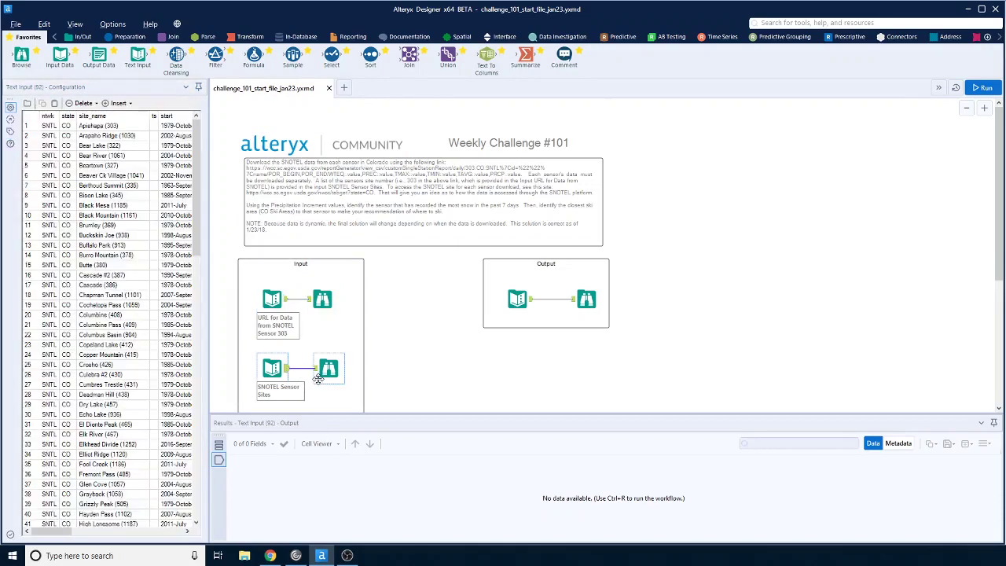
{"action": "left_click_drag", "start_coordinate": [198, 202], "coordinate": [202, 477]}
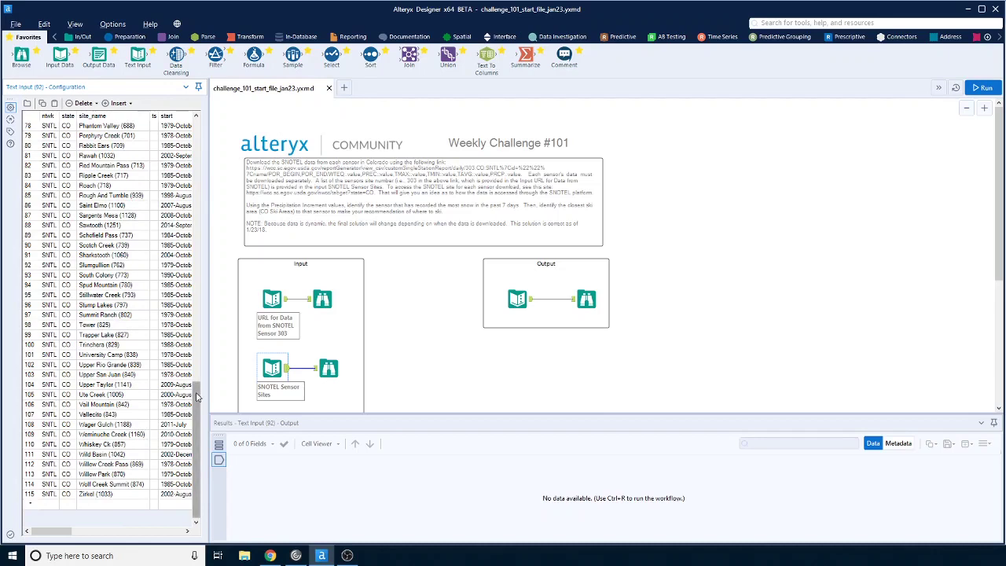
{"action": "left_click_drag", "start_coordinate": [196, 384], "coordinate": [202, 126]}
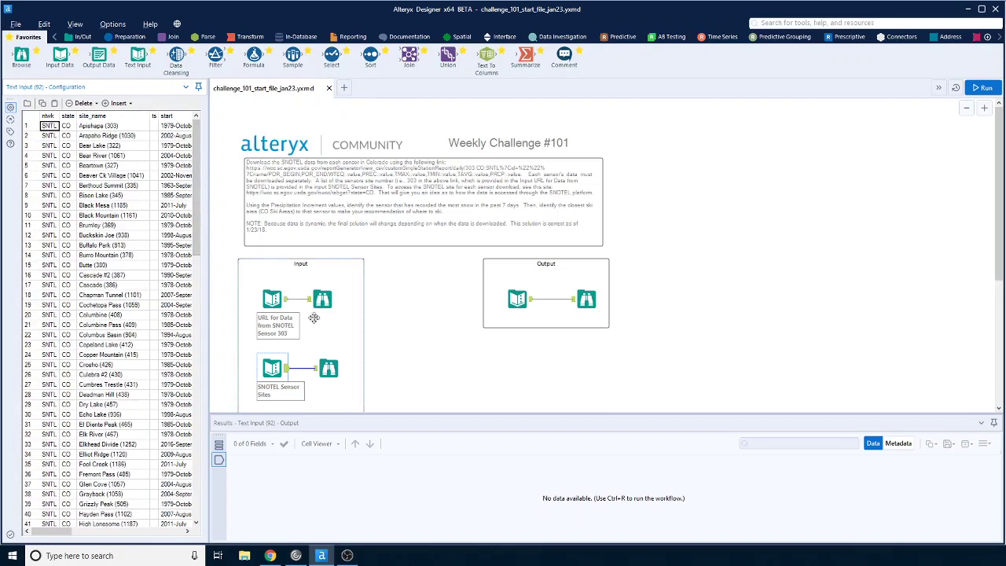
{"action": "left_click", "coordinate": [284, 302]}
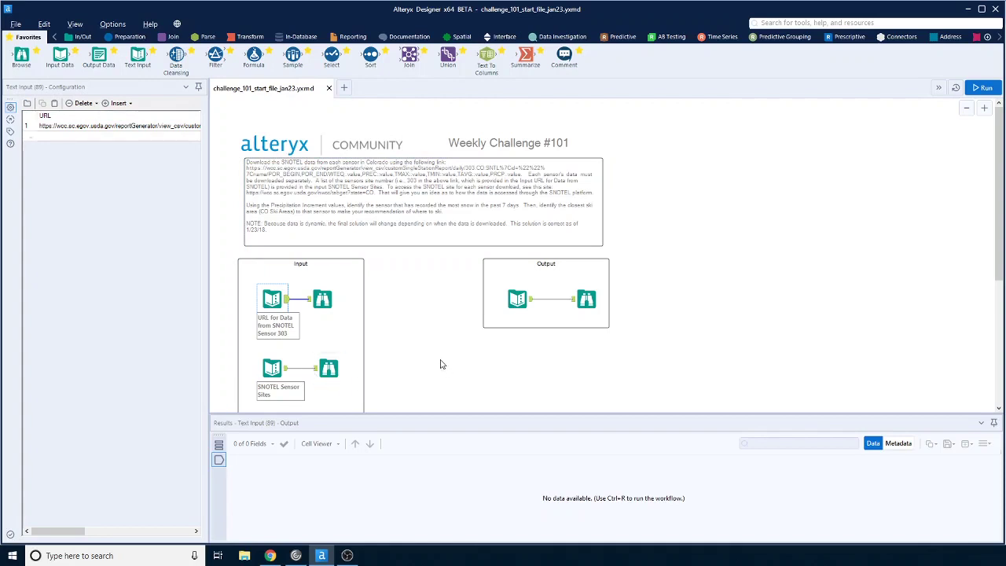
{"action": "left_click", "coordinate": [284, 370]}
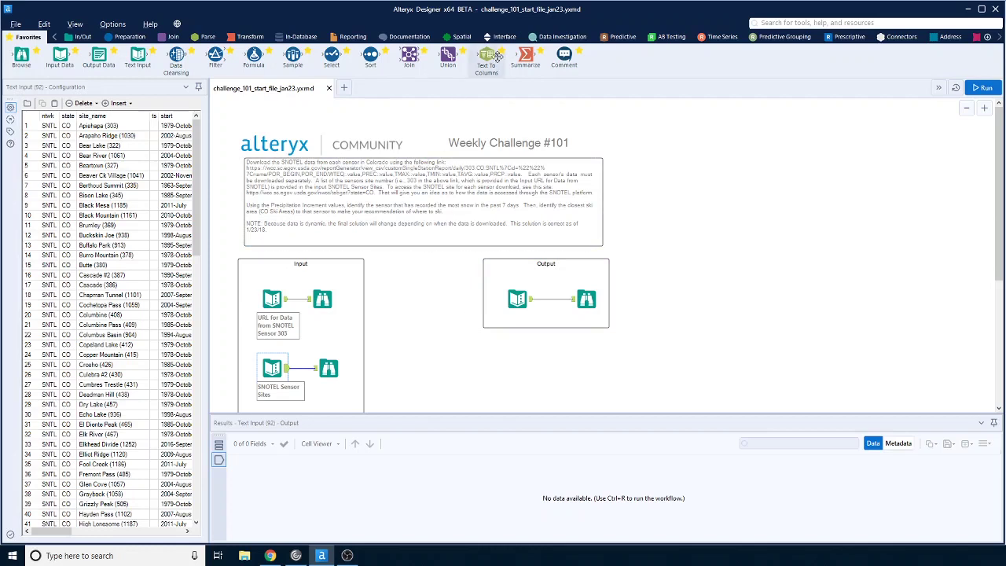
Add a Text To Columns tool after the SNOTEL Sensor Sites input, splitting site_name into 2 columns at "(", and run the workflow.
{"action": "left_click_drag", "start_coordinate": [486, 55], "coordinate": [411, 367]}
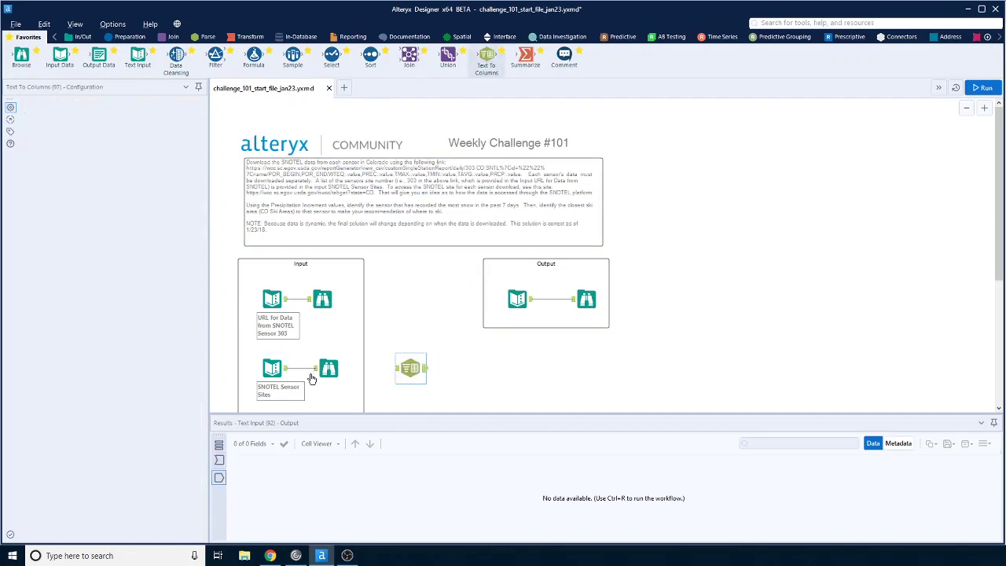
{"action": "left_click_drag", "start_coordinate": [287, 367], "coordinate": [404, 373]}
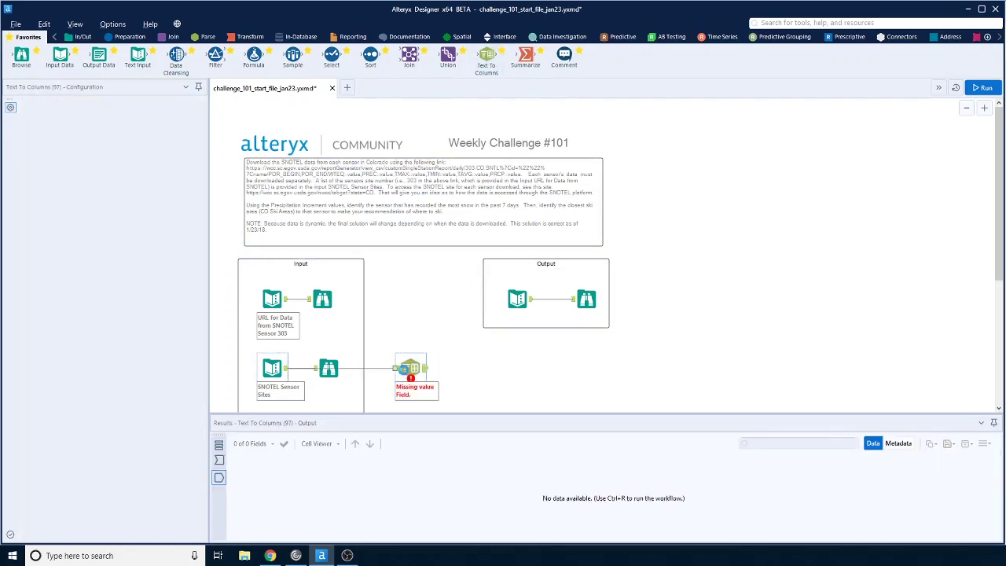
{"action": "left_click", "coordinate": [144, 144]}
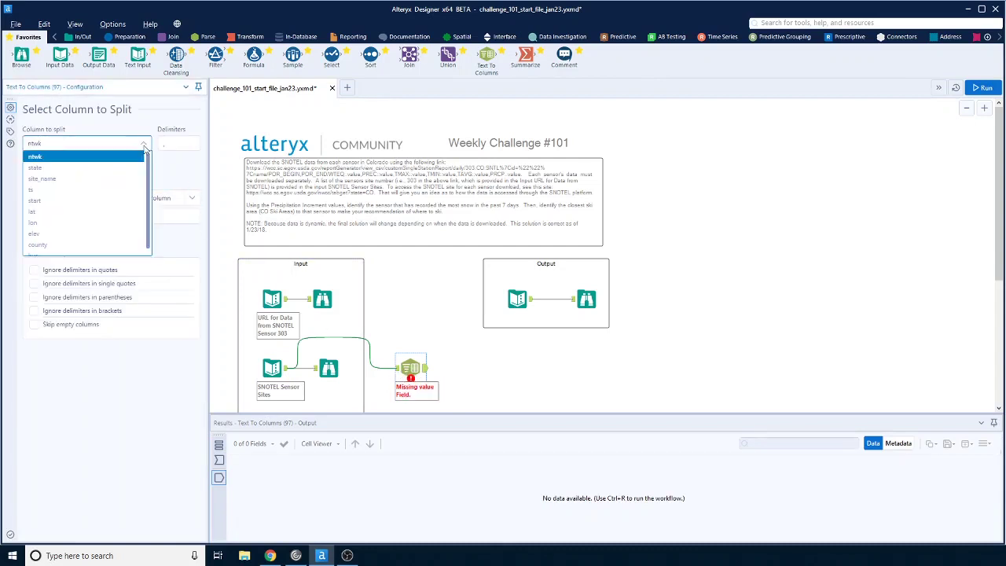
{"action": "left_click", "coordinate": [85, 181]}
{"action": "left_click", "coordinate": [162, 148]}
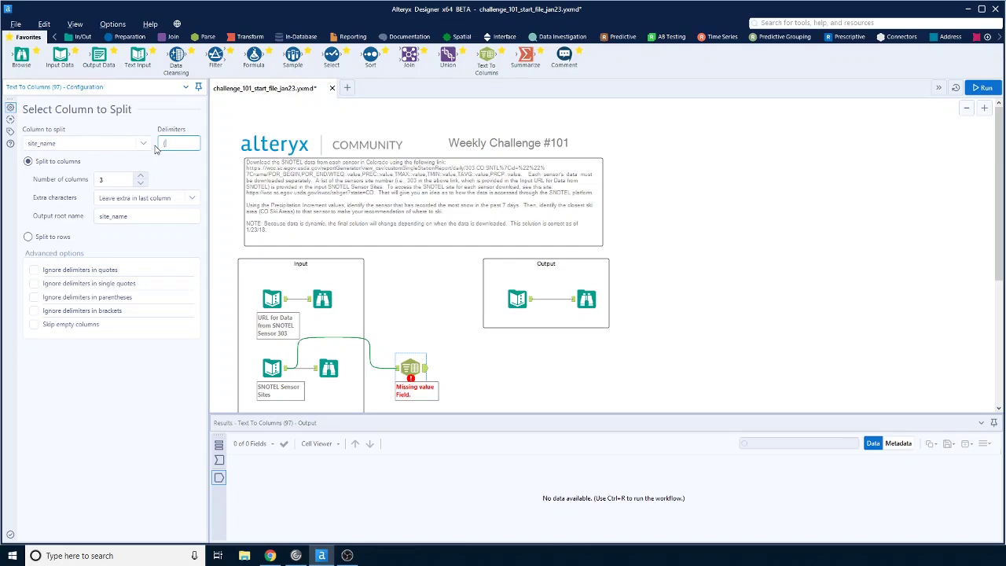
{"action": "left_click", "coordinate": [140, 183]}
{"action": "left_click", "coordinate": [519, 367]}
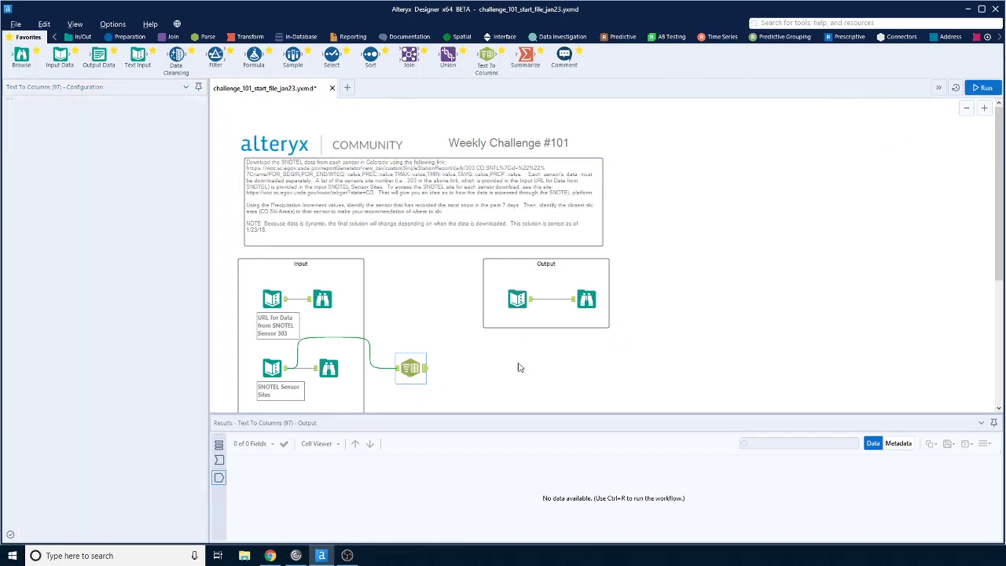
{"action": "key", "text": "ctrl+r"}
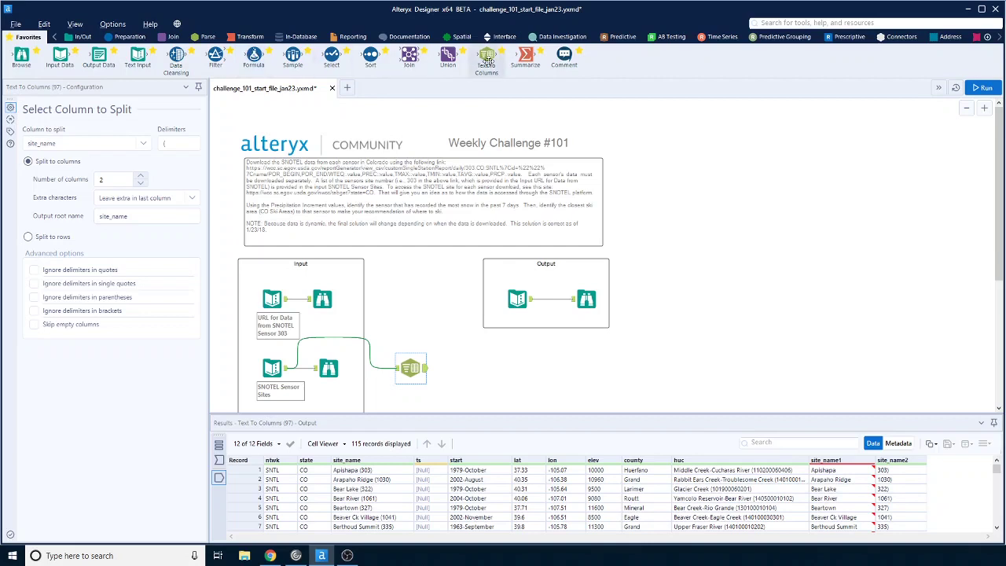
Append a second Text To Columns tool that splits site_name2 into 2 columns at ")", and run the workflow.
{"action": "left_click_drag", "start_coordinate": [487, 60], "coordinate": [475, 370]}
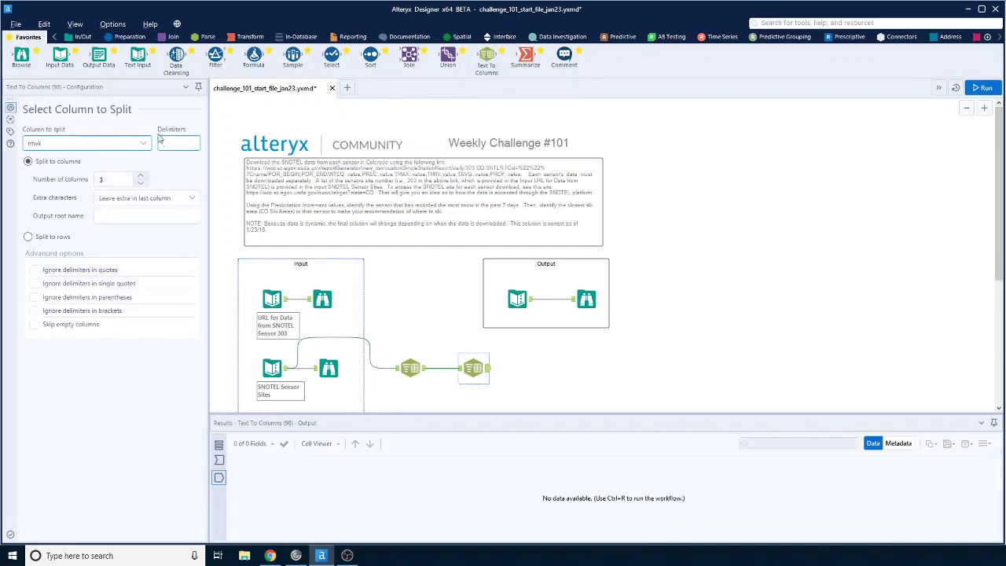
{"action": "left_click", "coordinate": [162, 142]}
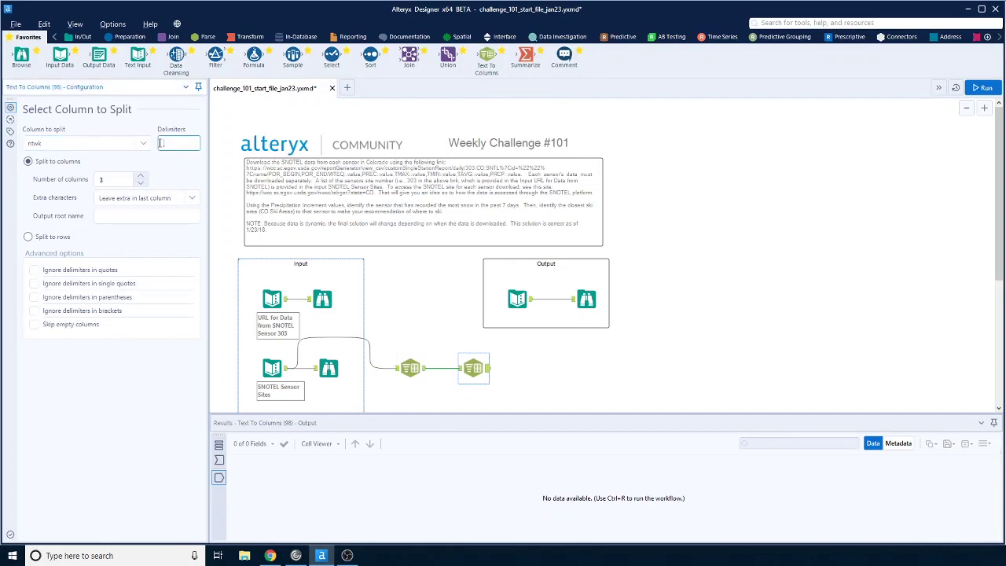
{"action": "left_click", "coordinate": [144, 143]}
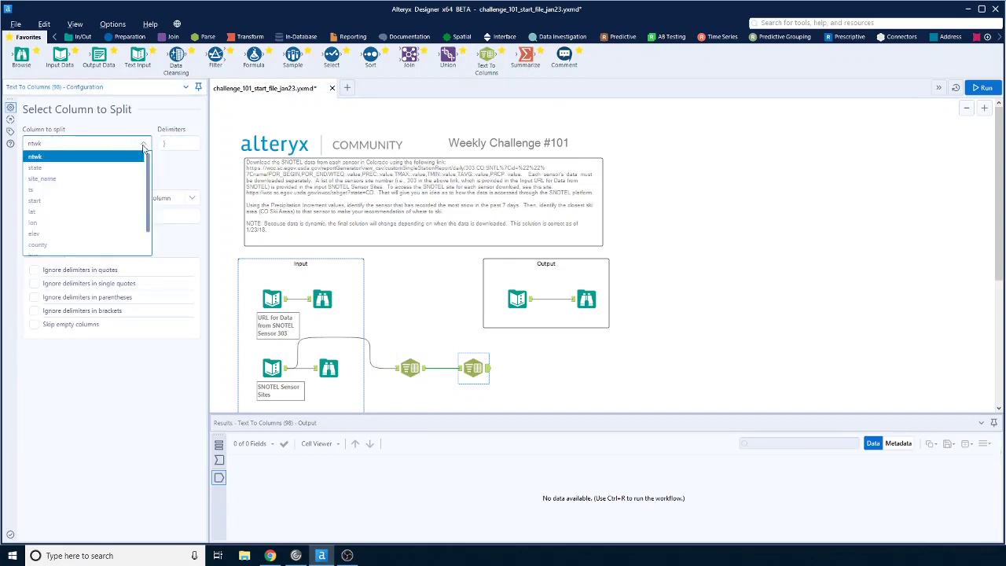
{"action": "scroll", "coordinate": [89, 240], "scroll_direction": "down", "scroll_amount": 1}
{"action": "left_click", "coordinate": [88, 251]}
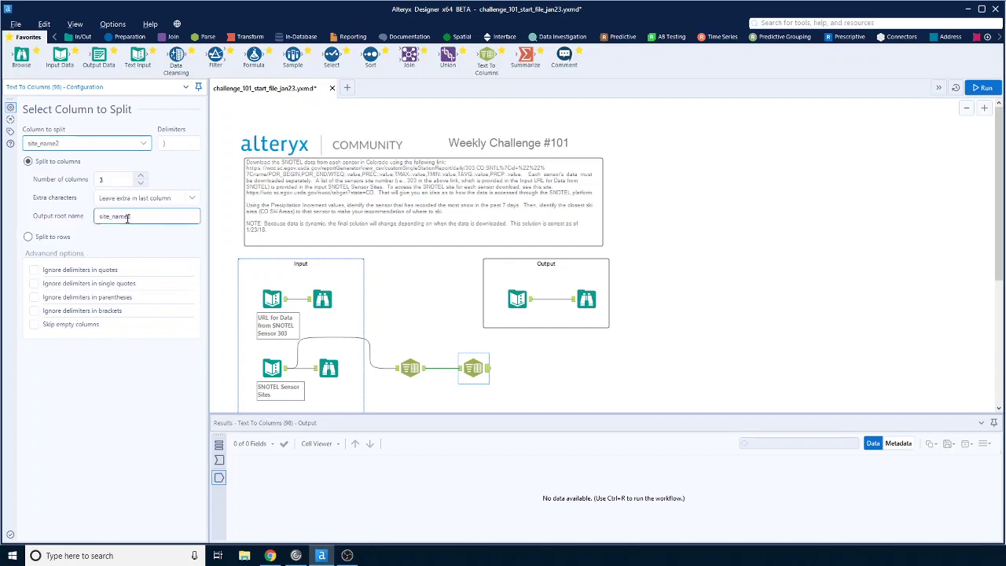
{"action": "left_click", "coordinate": [982, 87]}
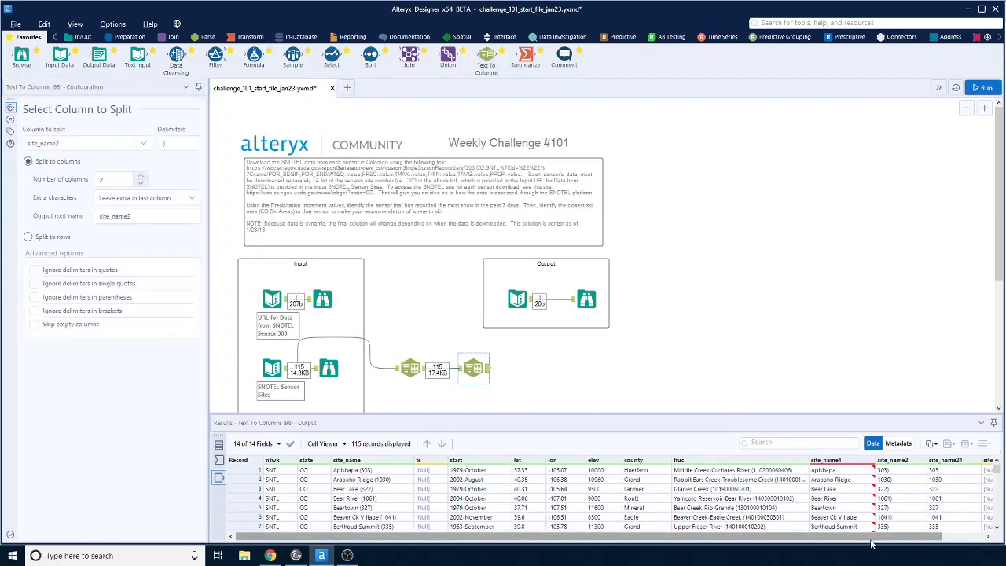
{"action": "scroll", "coordinate": [872, 536], "scroll_direction": "right", "scroll_amount": 1}
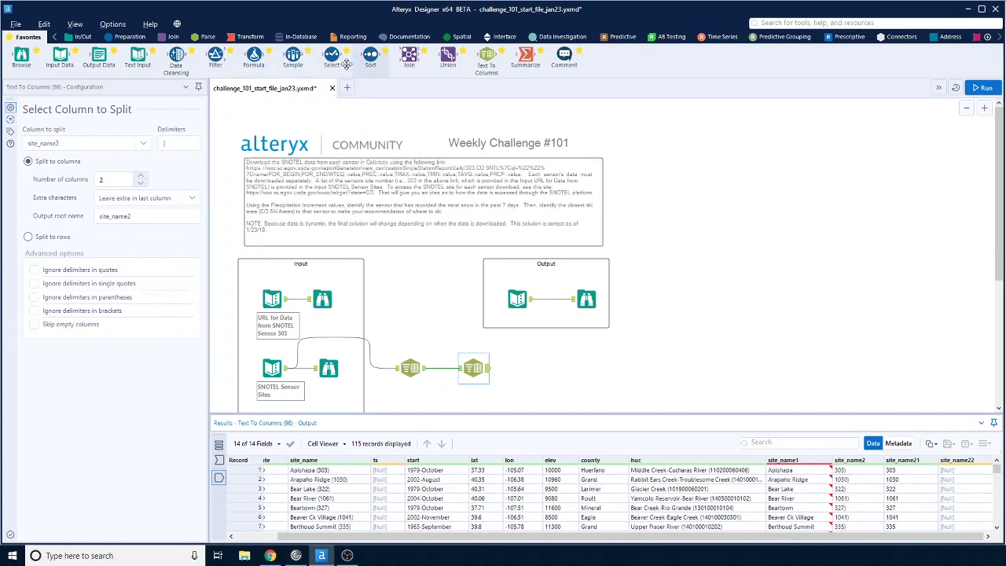
Append a Select tool that renames site_name1 to Name and site_name21 to Site No, and drops site_name2 and site_name22.
{"action": "left_click_drag", "start_coordinate": [346, 64], "coordinate": [531, 374]}
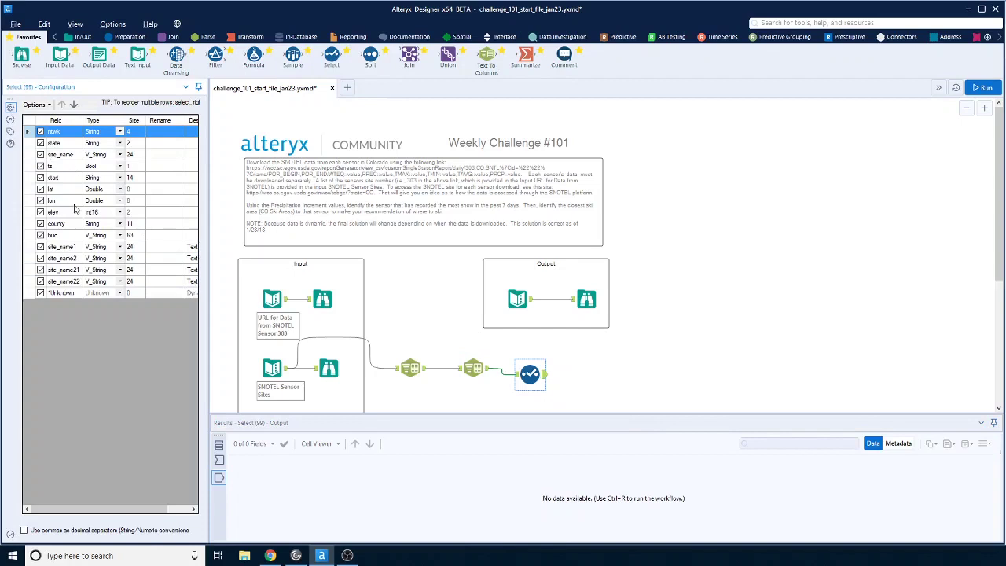
{"action": "left_click", "coordinate": [516, 374]}
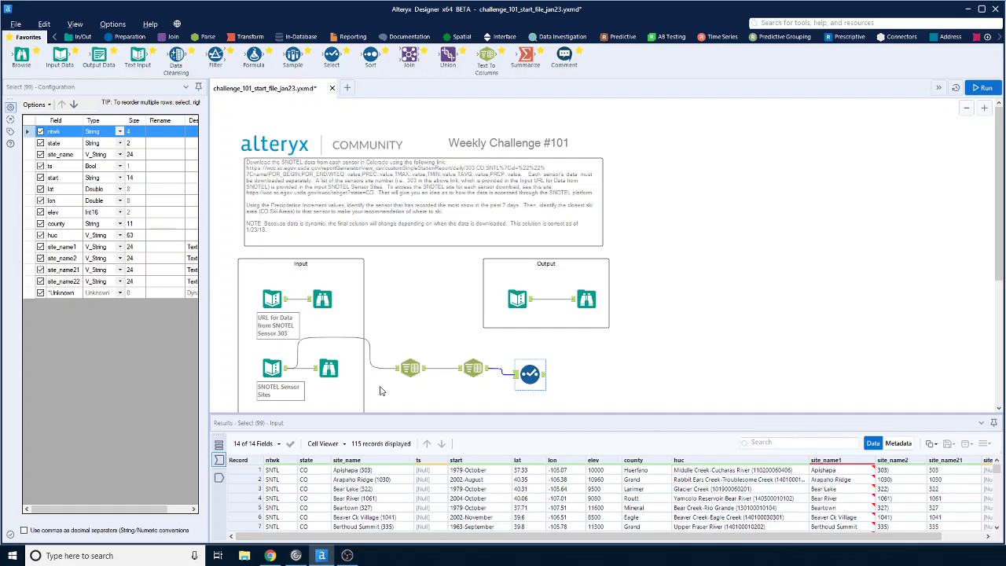
{"action": "left_click", "coordinate": [157, 248]}
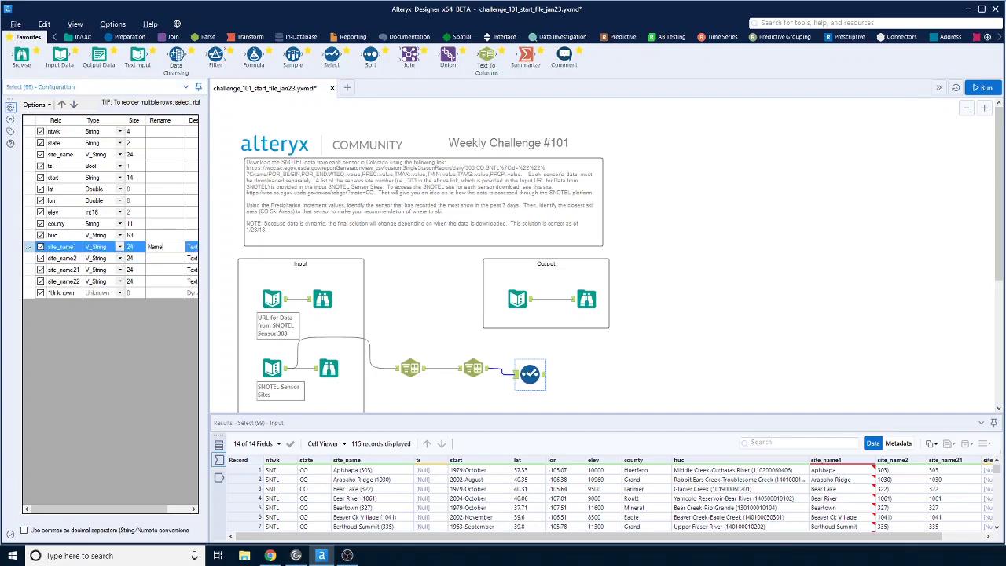
{"action": "left_click", "coordinate": [43, 258]}
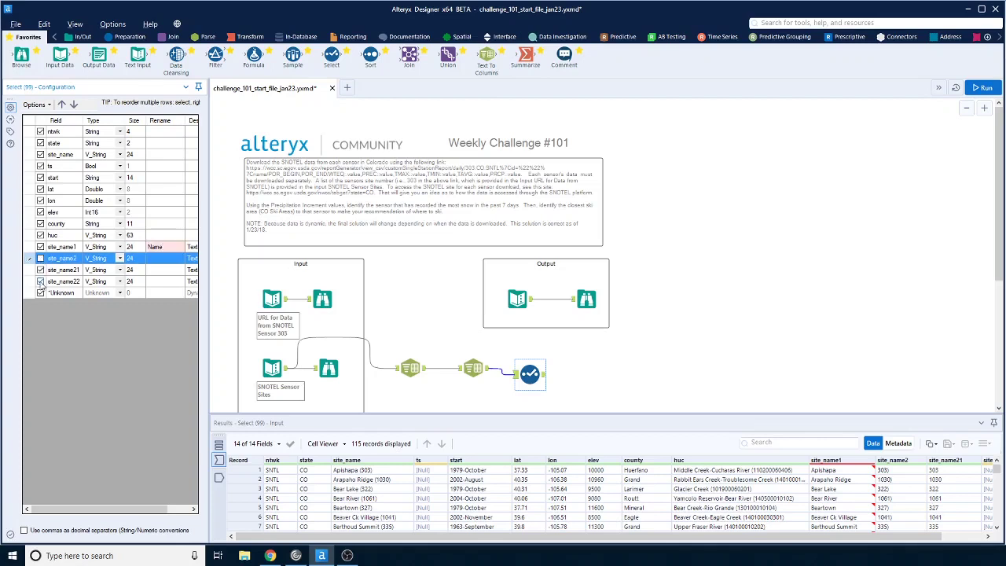
{"action": "left_click", "coordinate": [40, 281]}
{"action": "left_click", "coordinate": [155, 269]}
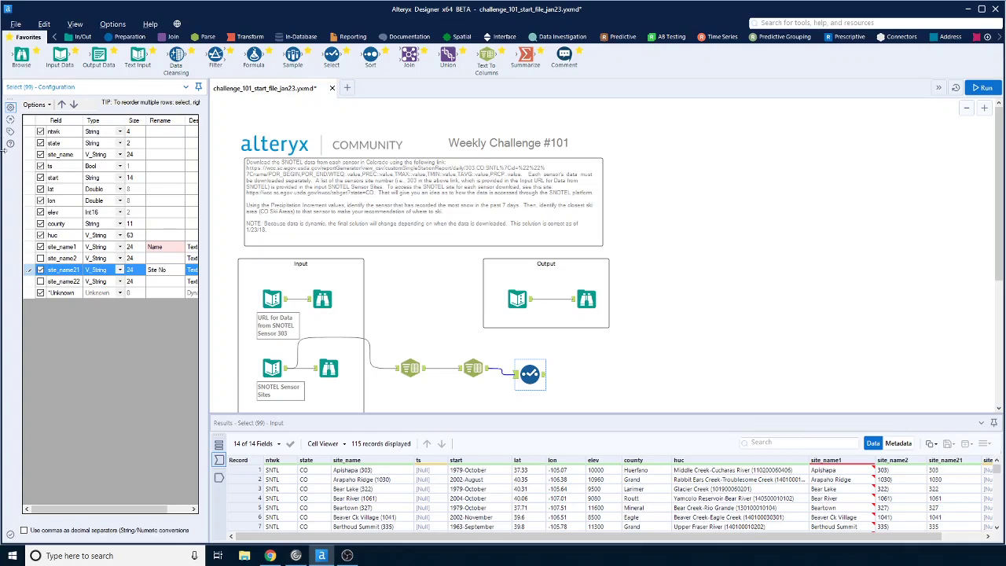
Exclude ntwk, state, site_name, ts, start, elev, county and huc in the Select tool, and run the workflow to view its output.
{"action": "left_click", "coordinate": [42, 131], "text": "ctrl"}
{"action": "left_click", "coordinate": [41, 143]}
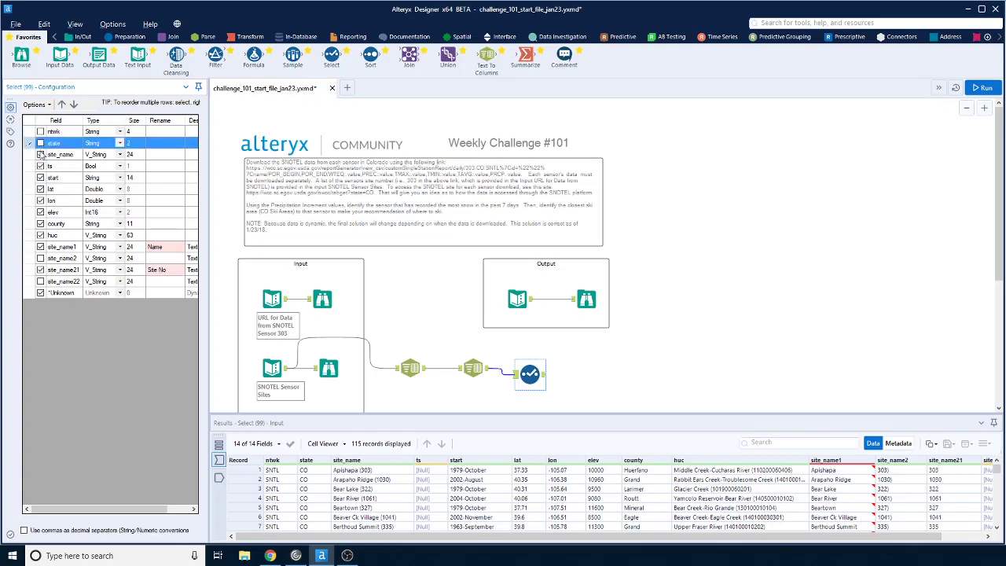
{"action": "left_click", "coordinate": [41, 155]}
{"action": "left_click", "coordinate": [41, 166]}
{"action": "left_click", "coordinate": [41, 177]}
{"action": "left_click", "coordinate": [41, 212]}
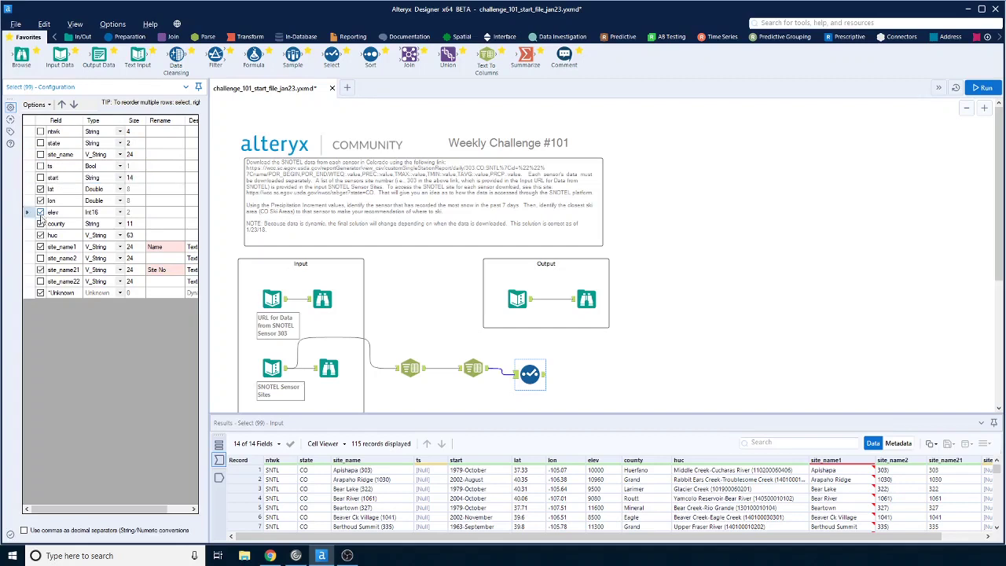
{"action": "left_click", "coordinate": [41, 223]}
{"action": "left_click", "coordinate": [40, 235]}
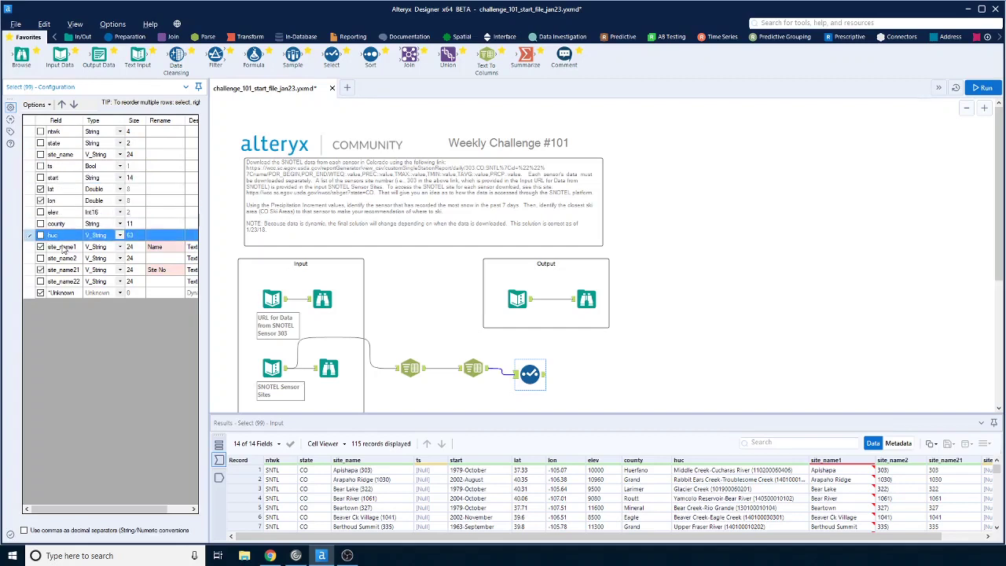
{"action": "left_click", "coordinate": [985, 88]}
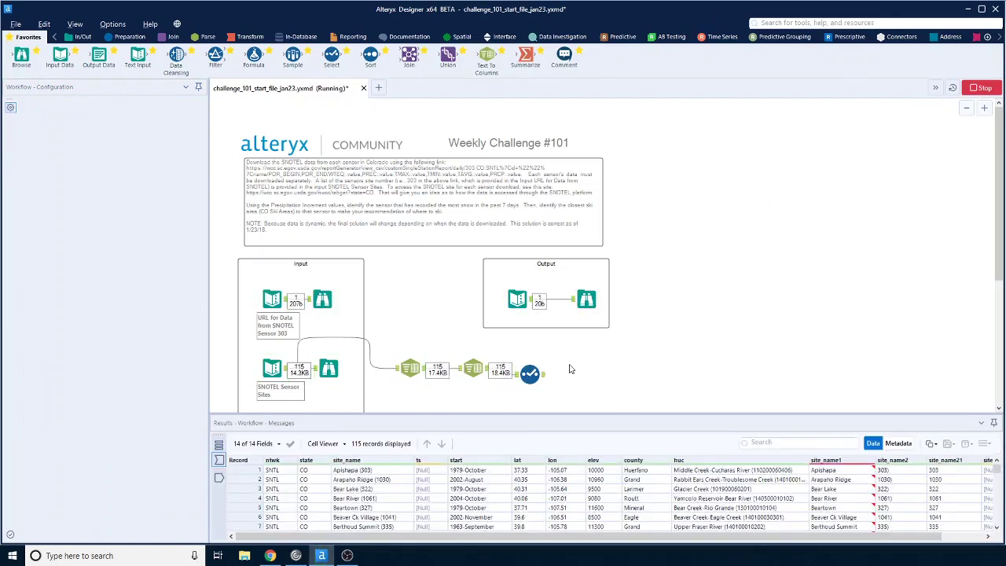
{"action": "left_click", "coordinate": [542, 377]}
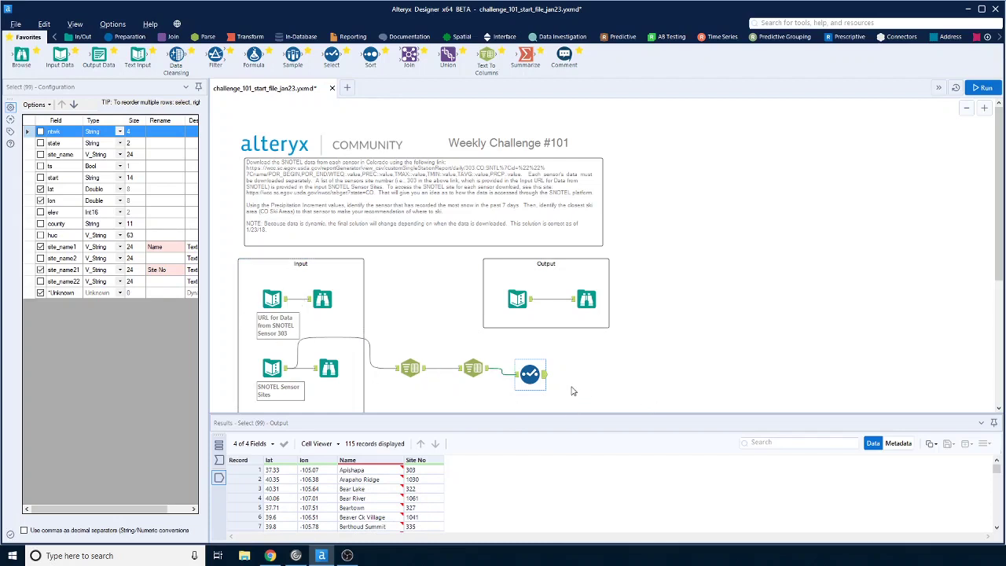
Append a Sample tool after the Select tool that keeps the first 5 rows, and run the workflow.
{"action": "left_click_drag", "start_coordinate": [292, 55], "coordinate": [593, 375]}
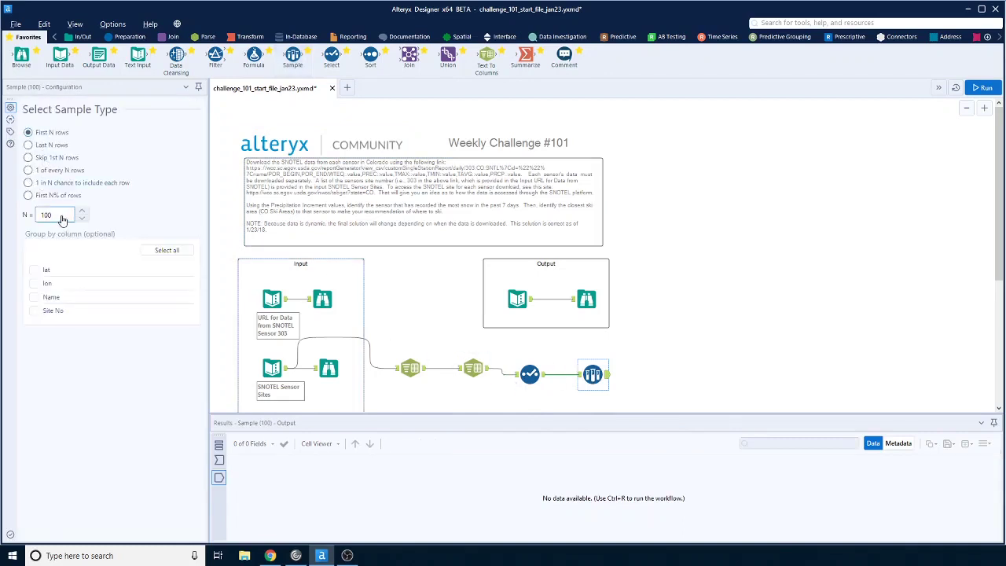
{"action": "double_click", "coordinate": [43, 218]}
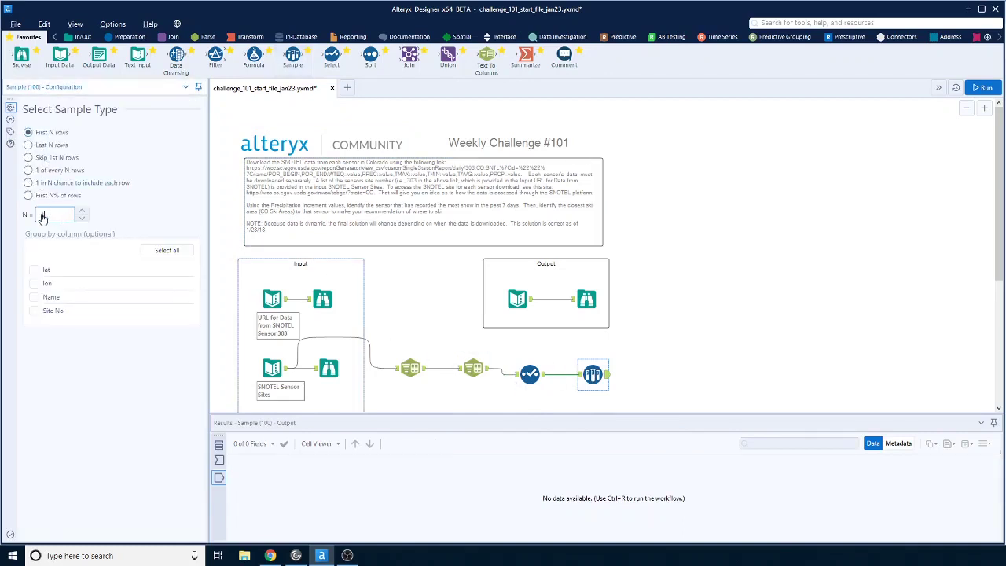
{"action": "left_click", "coordinate": [668, 333]}
{"action": "key", "text": "ctrl+r"}
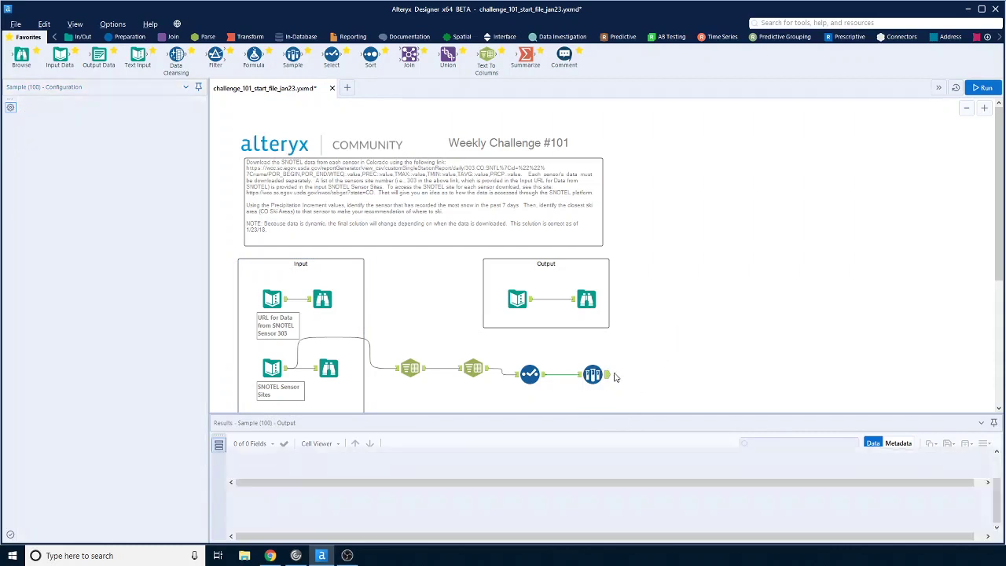
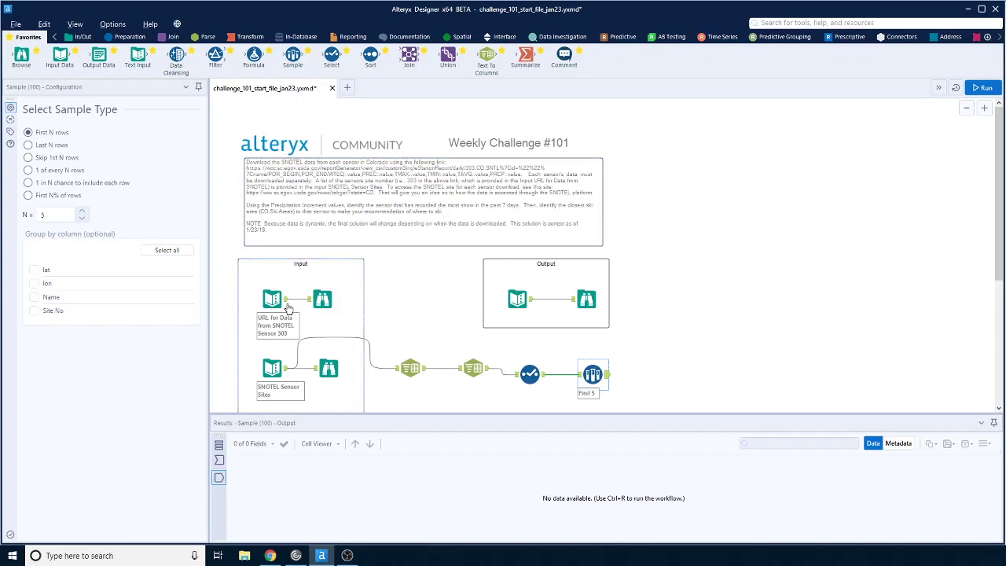
Add an Append Fields tool with the sampled sites as source and the sensor URL input as target.
{"action": "left_click", "coordinate": [171, 37]}
{"action": "left_click_drag", "start_coordinate": [21, 57], "coordinate": [662, 342]}
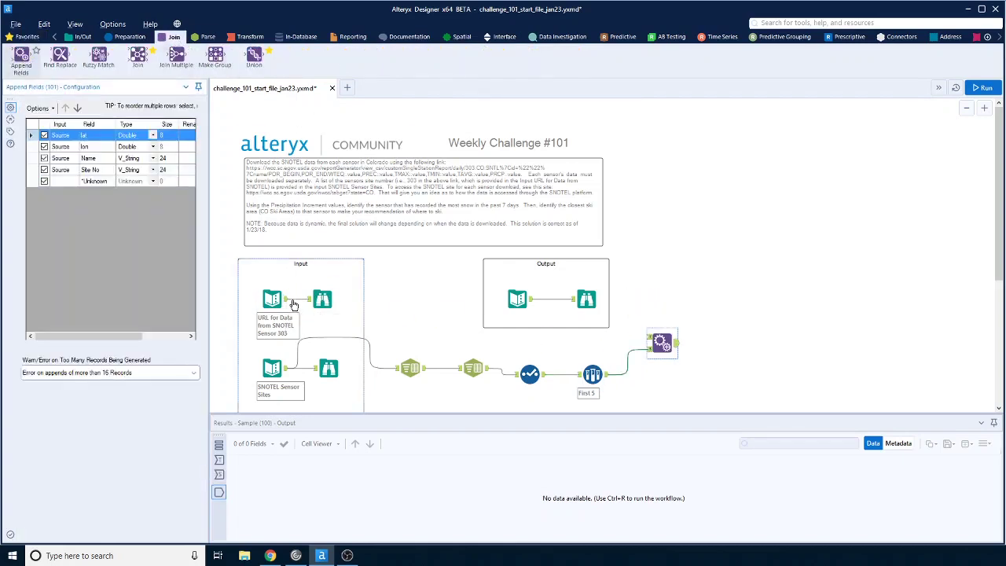
{"action": "mouse_move", "coordinate": [288, 299]}
{"action": "left_mouse_down"}
{"action": "mouse_move", "coordinate": [664, 337]}
{"action": "mouse_move", "coordinate": [652, 337]}
{"action": "left_mouse_up"}
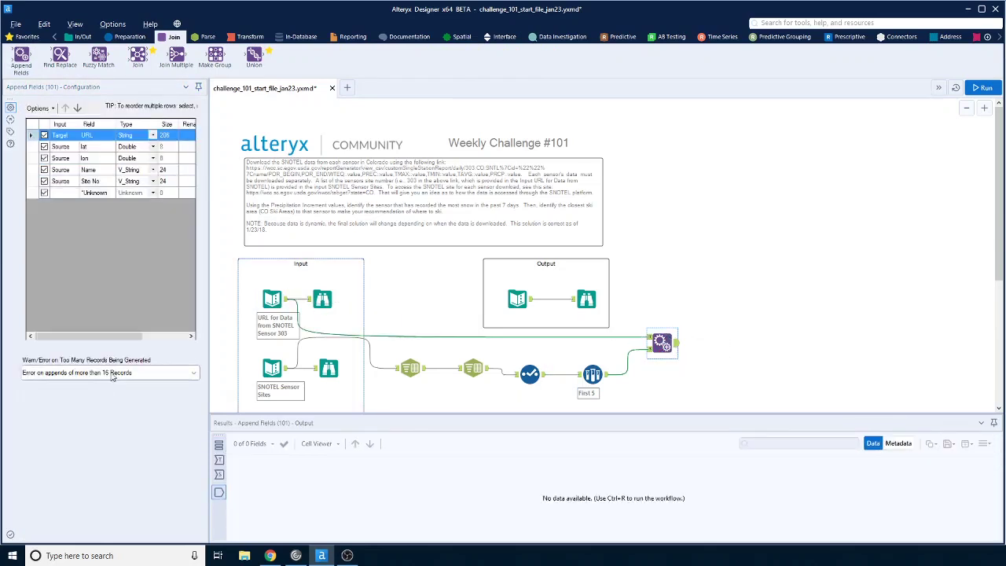
Set the Append Fields tool to Allow All Appends, run the workflow and view the combined output.
{"action": "left_click", "coordinate": [113, 374]}
{"action": "left_click", "coordinate": [55, 387]}
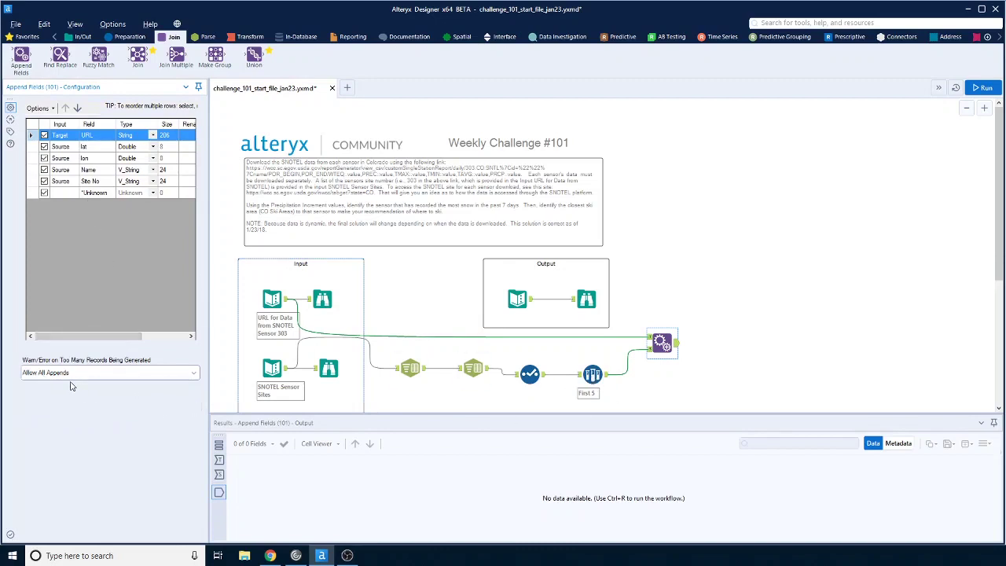
{"action": "left_click", "coordinate": [984, 87]}
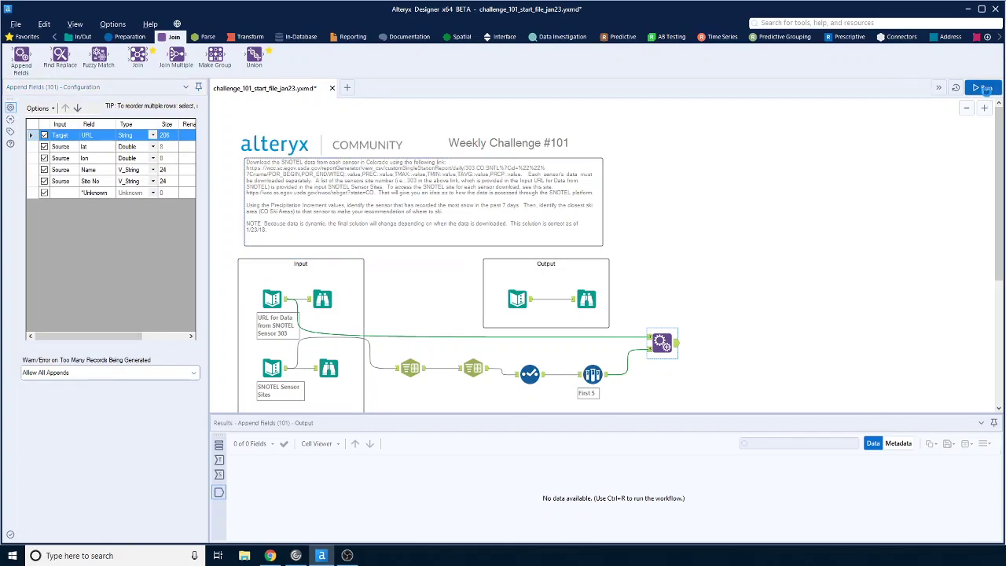
{"action": "left_click", "coordinate": [673, 346]}
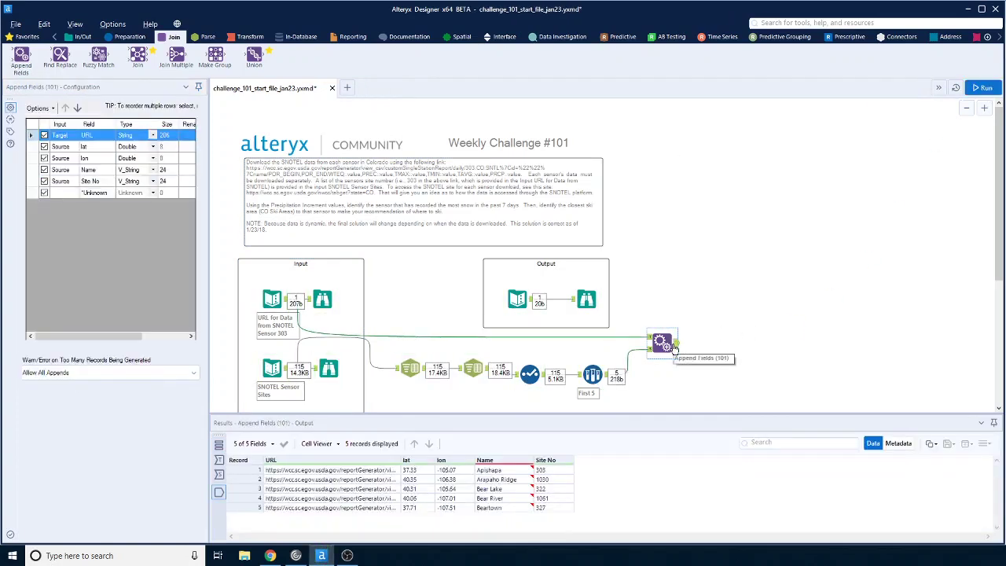
{"action": "left_click", "coordinate": [332, 472]}
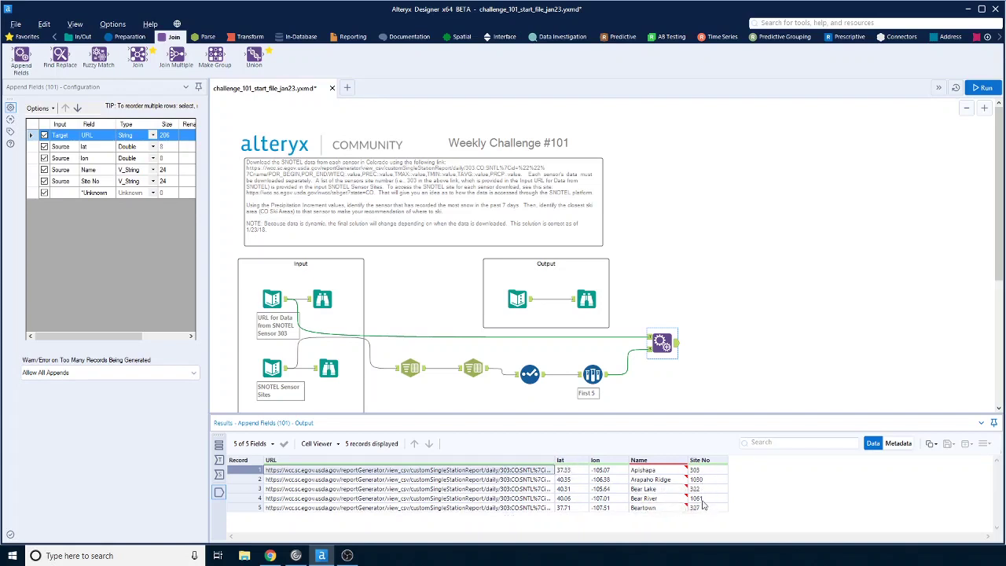
Append a Formula tool after the Append Fields tool and choose URL as its output column.
{"action": "left_click", "coordinate": [126, 37]}
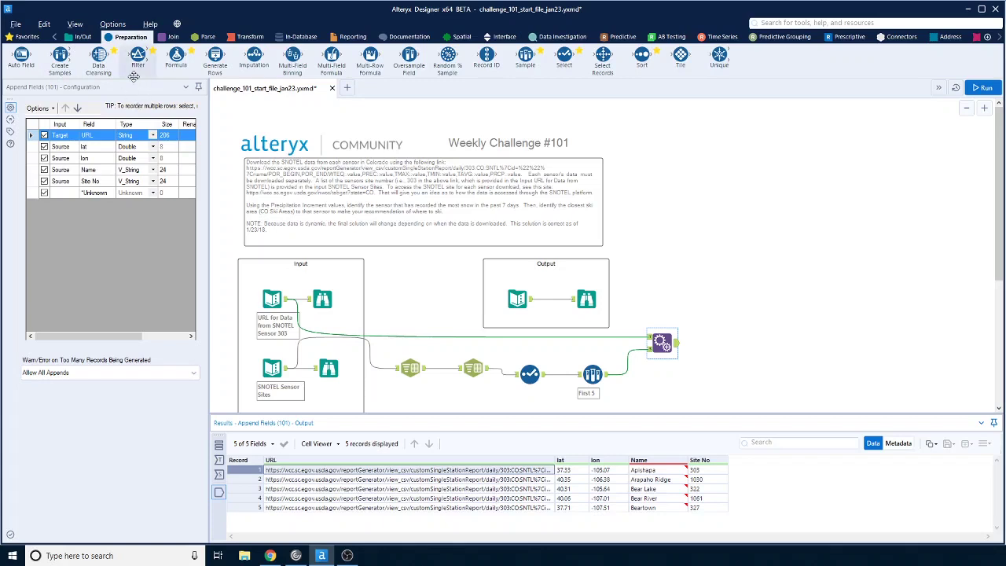
{"action": "left_click_drag", "start_coordinate": [176, 57], "coordinate": [718, 343]}
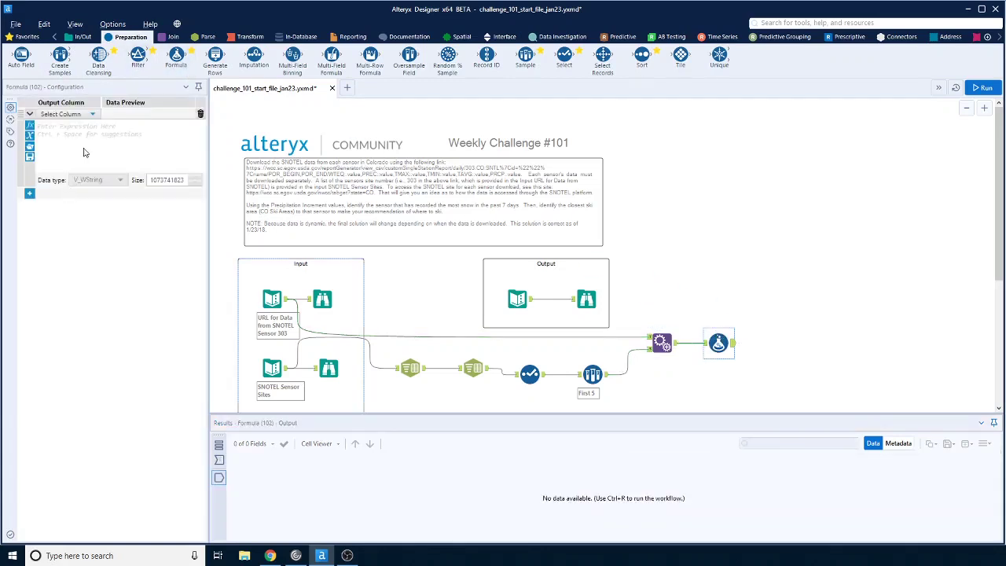
{"action": "left_click", "coordinate": [91, 115]}
{"action": "left_click", "coordinate": [70, 139]}
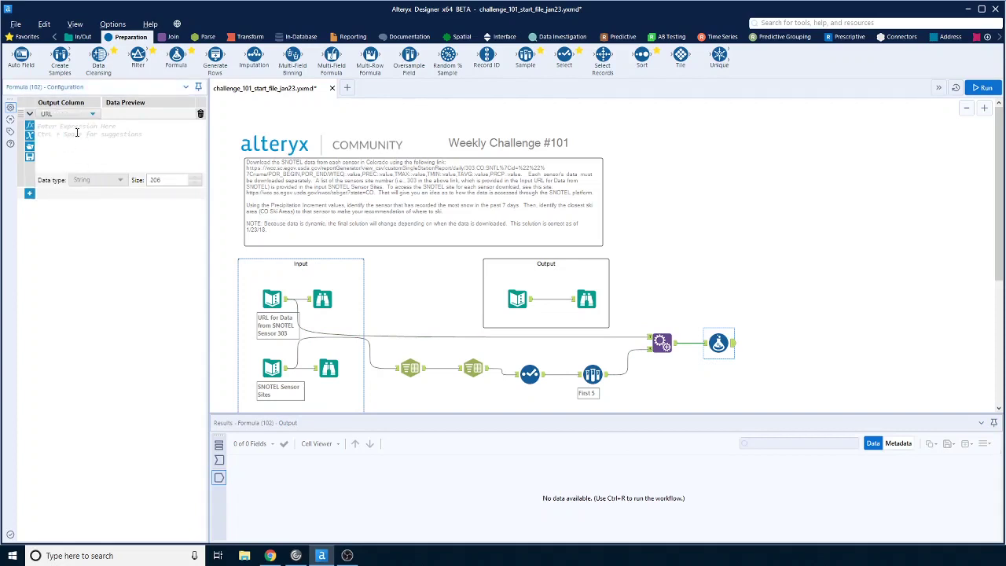
Enter the URL expression Replace([URL], '303', [Site No]) in the Formula tool.
{"action": "type", "text": "Repl"}
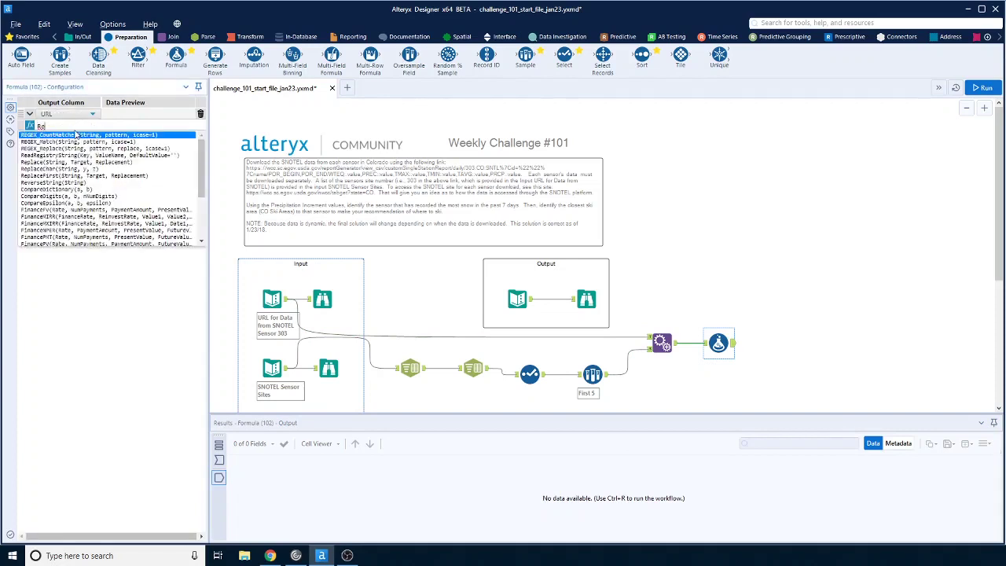
{"action": "left_click", "coordinate": [75, 135]}
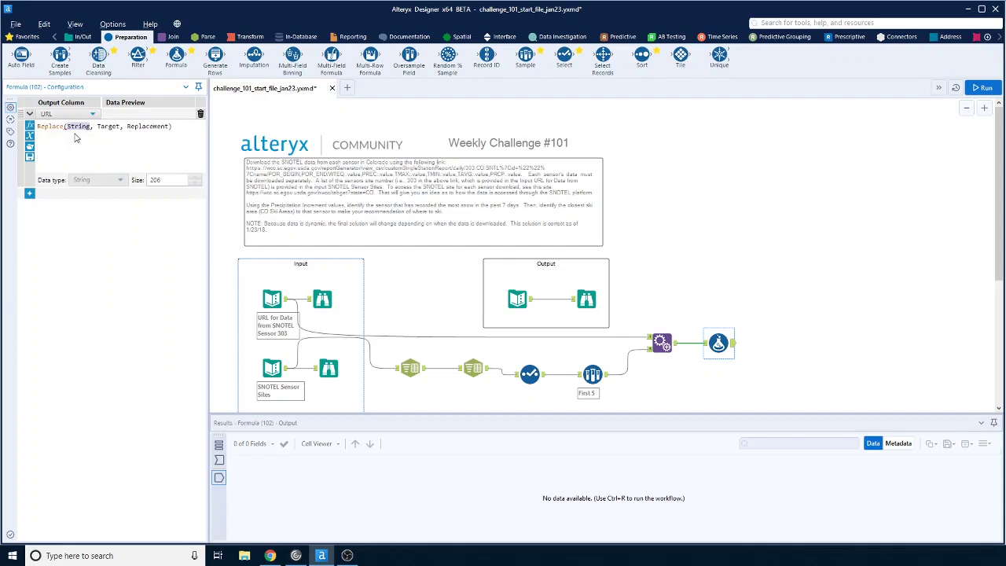
{"action": "type", "text": "["}
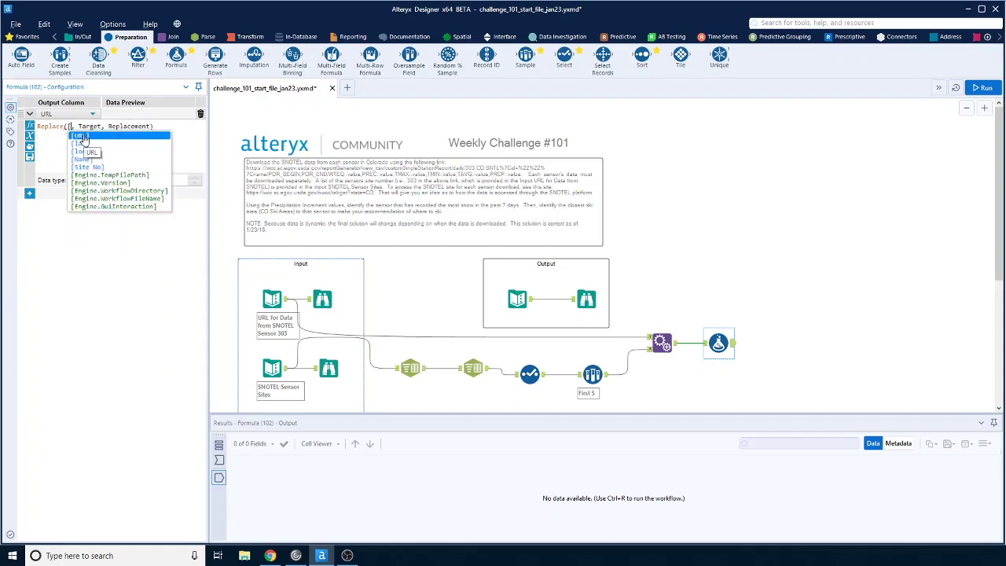
{"action": "left_click", "coordinate": [85, 150]}
{"action": "left_click_drag", "start_coordinate": [117, 125], "coordinate": [95, 125]}
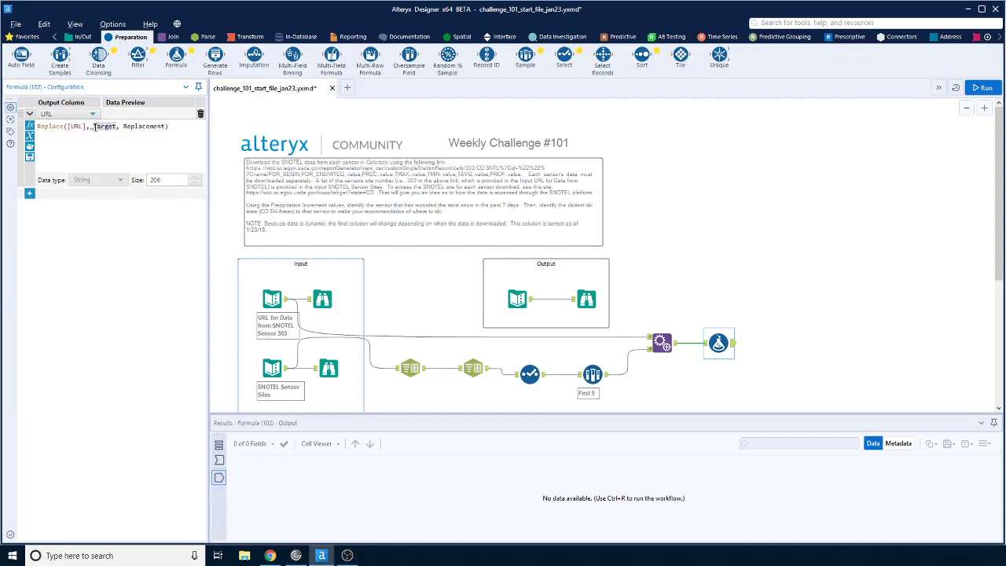
{"action": "type", "text": "\"303\""}
{"action": "type", "text": "\""}
{"action": "left_click_drag", "start_coordinate": [133, 126], "coordinate": [158, 125]}
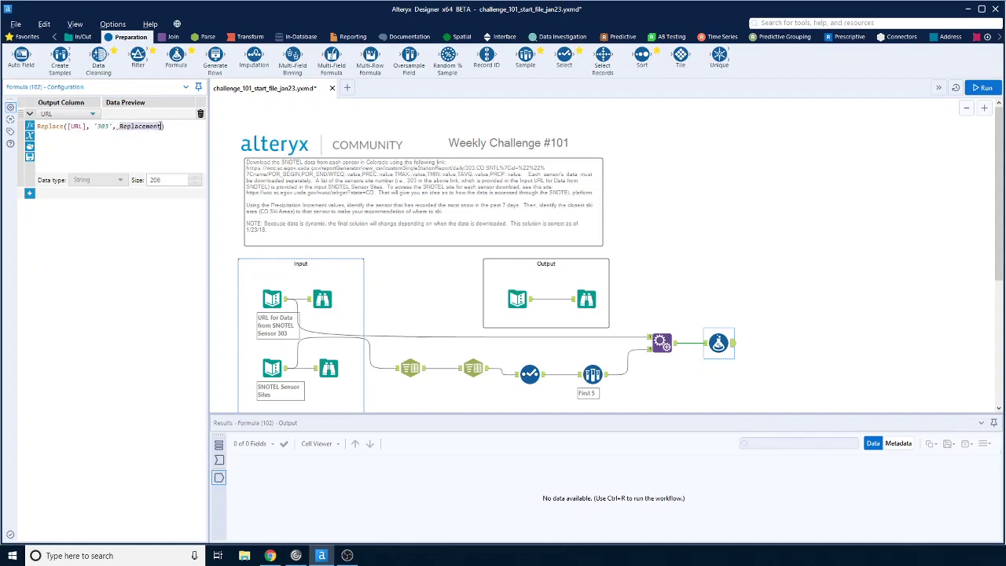
{"action": "type", "text": "["}
{"action": "left_click", "coordinate": [155, 172]}
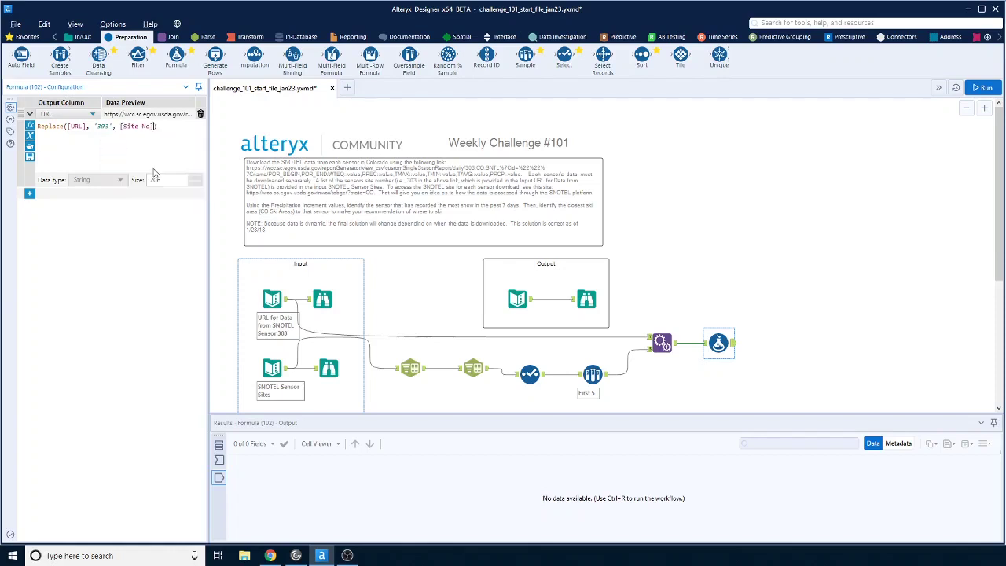
Run the workflow and check the field types and sizes in the Append Fields output's metadata.
{"action": "left_click", "coordinate": [982, 88]}
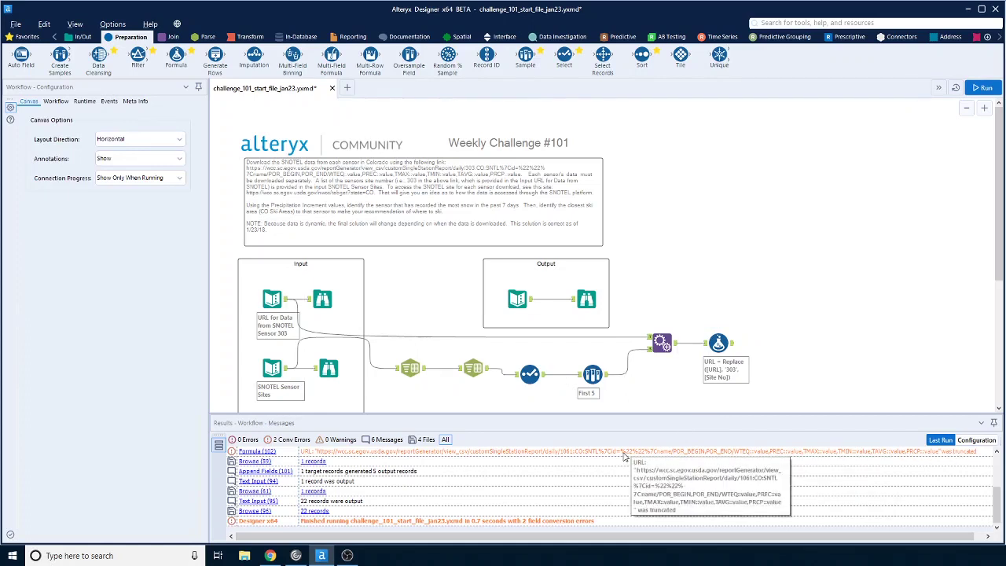
{"action": "left_click", "coordinate": [662, 343]}
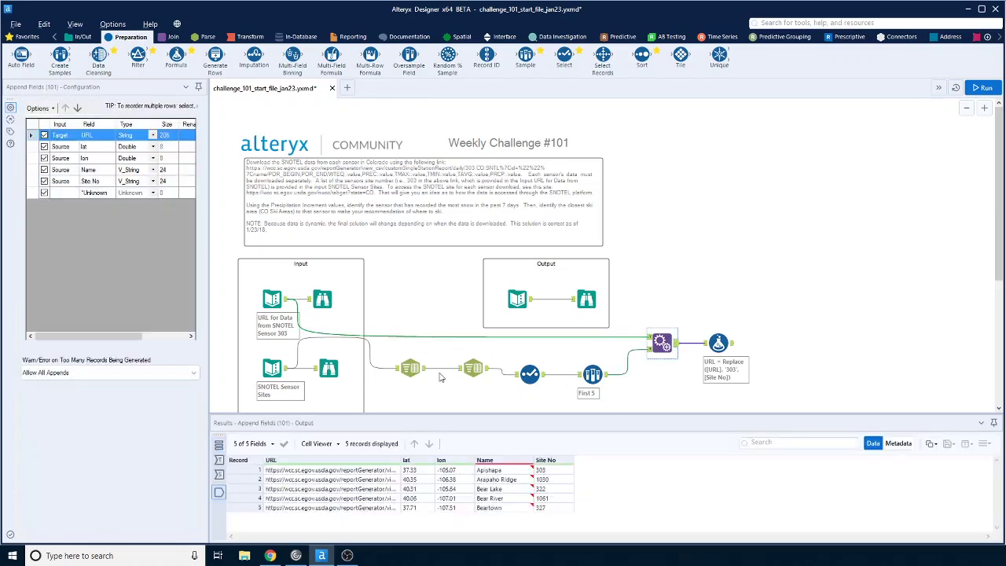
{"action": "left_click", "coordinate": [897, 443]}
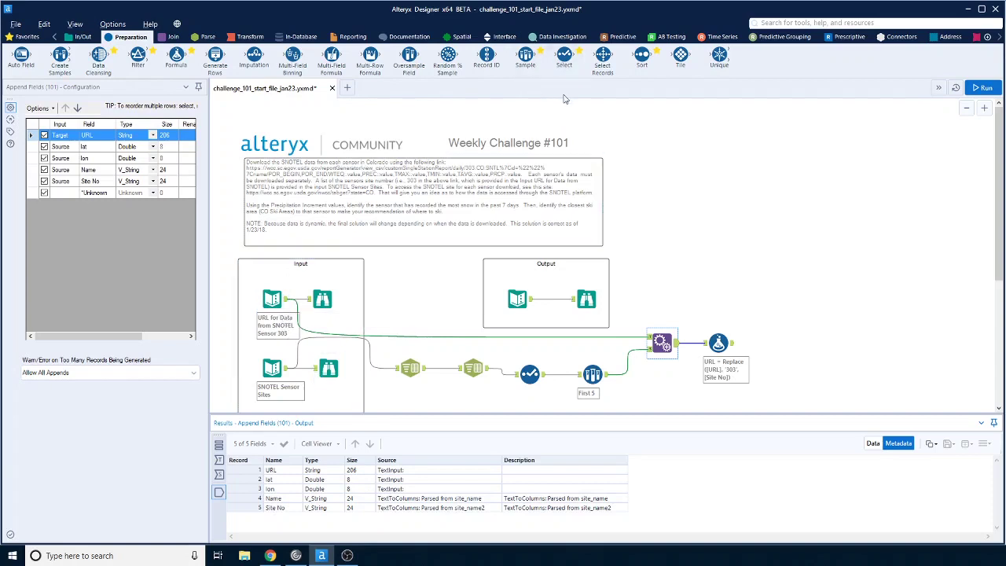
Insert a Select tool between the sensor URL input and Append Fields, setting URL to type WString with size 9999.
{"action": "left_click_drag", "start_coordinate": [564, 55], "coordinate": [404, 337]}
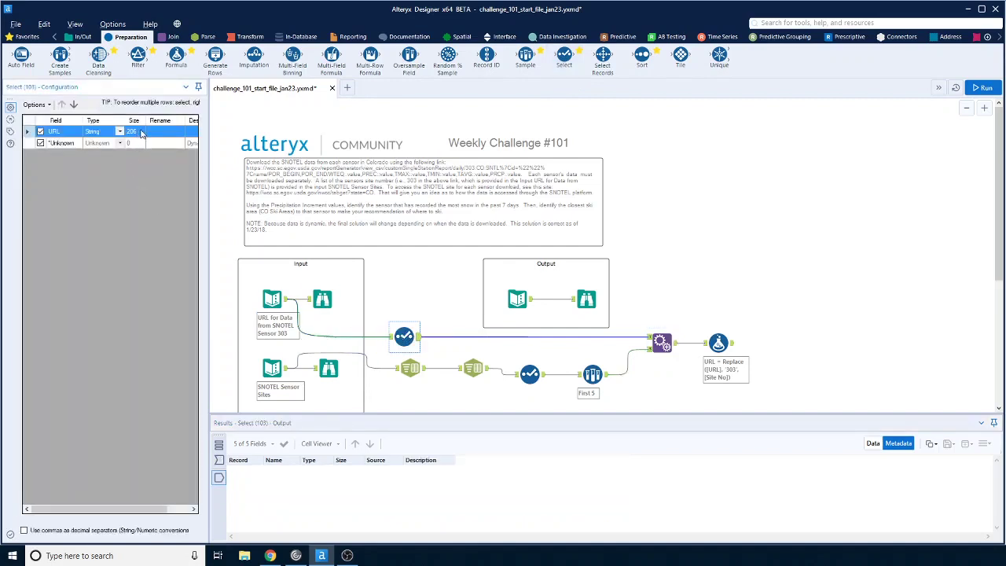
{"action": "left_click", "coordinate": [120, 131]}
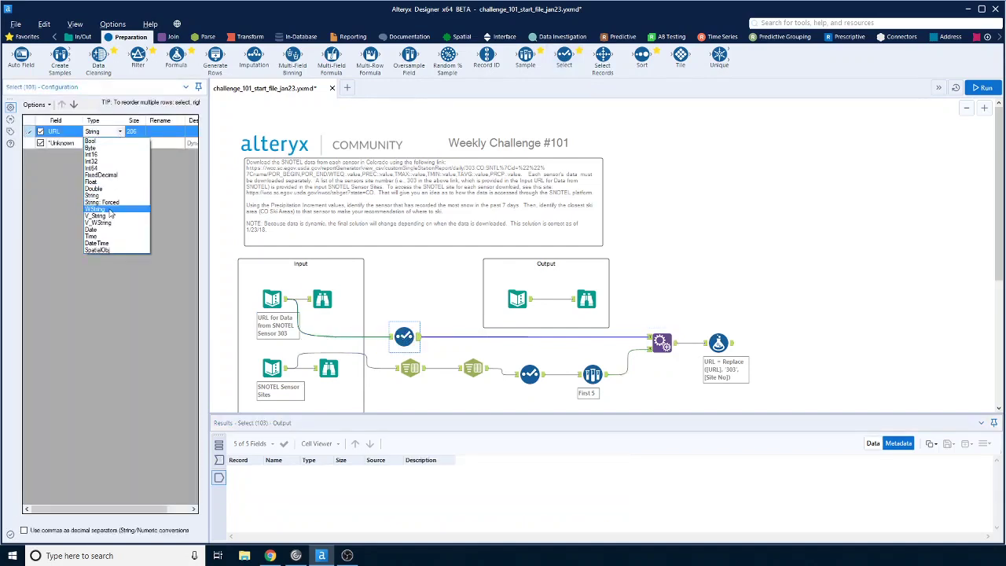
{"action": "left_click", "coordinate": [111, 210]}
{"action": "left_click", "coordinate": [141, 132]}
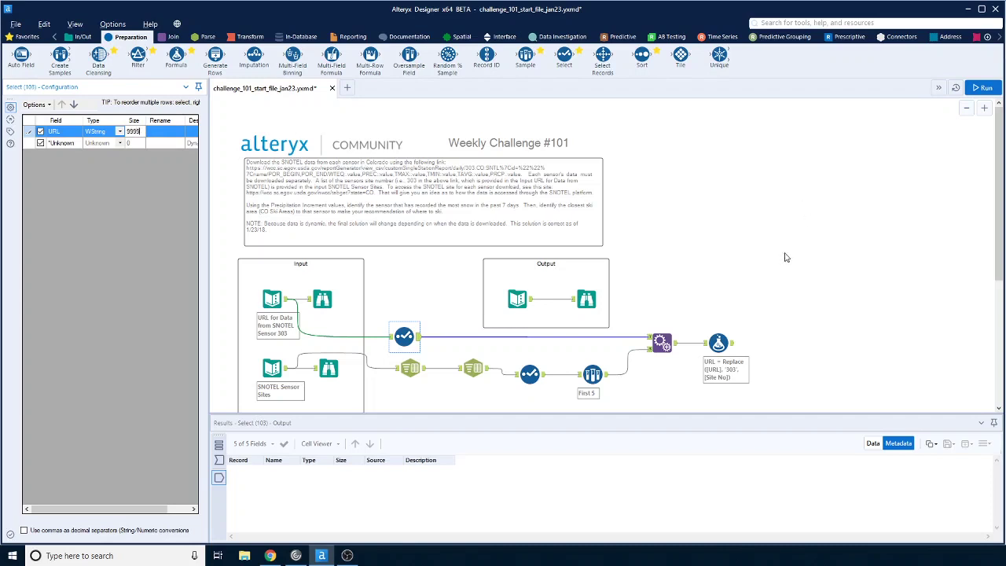
Run the workflow and examine the Formula tool's output data with the URL column widened.
{"action": "left_click", "coordinate": [982, 87]}
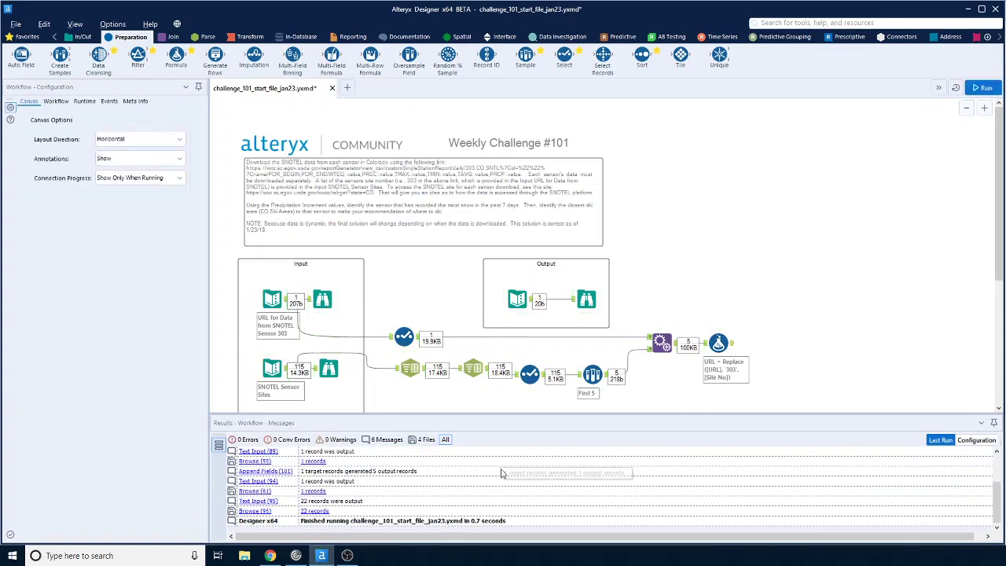
{"action": "left_click", "coordinate": [731, 346]}
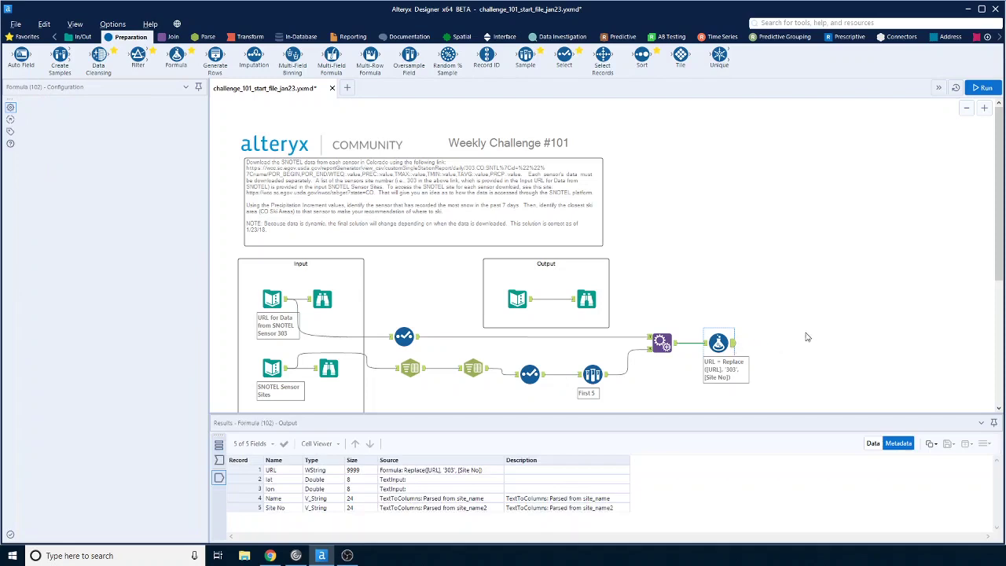
{"action": "left_click", "coordinate": [872, 444]}
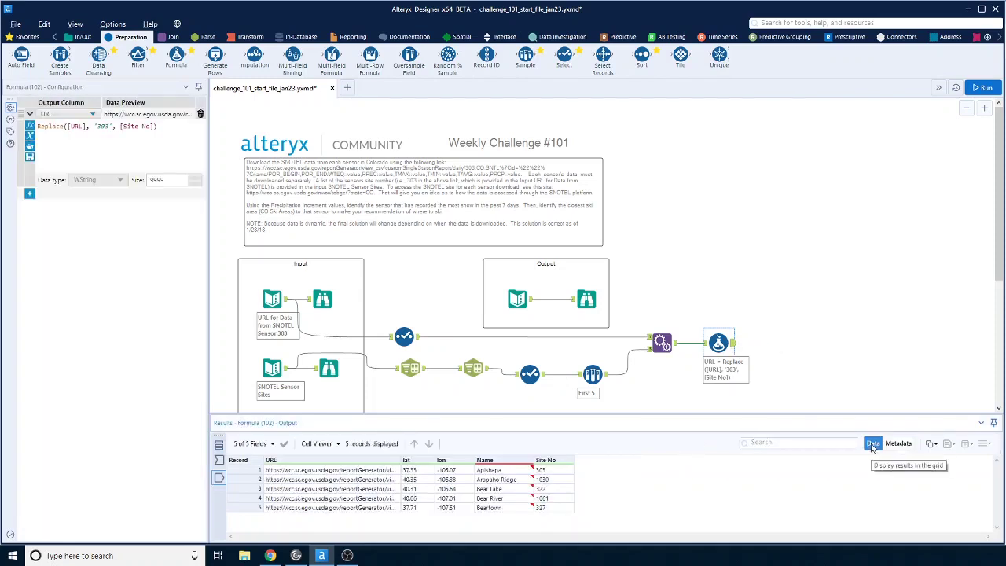
{"action": "left_click_drag", "start_coordinate": [398, 461], "coordinate": [849, 460]}
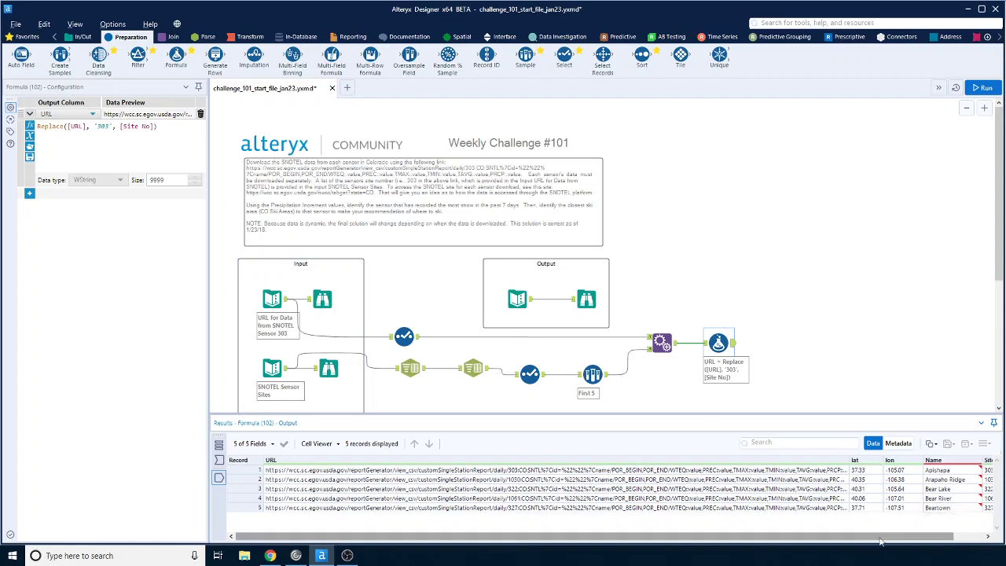
{"action": "left_click_drag", "start_coordinate": [921, 539], "coordinate": [951, 541]}
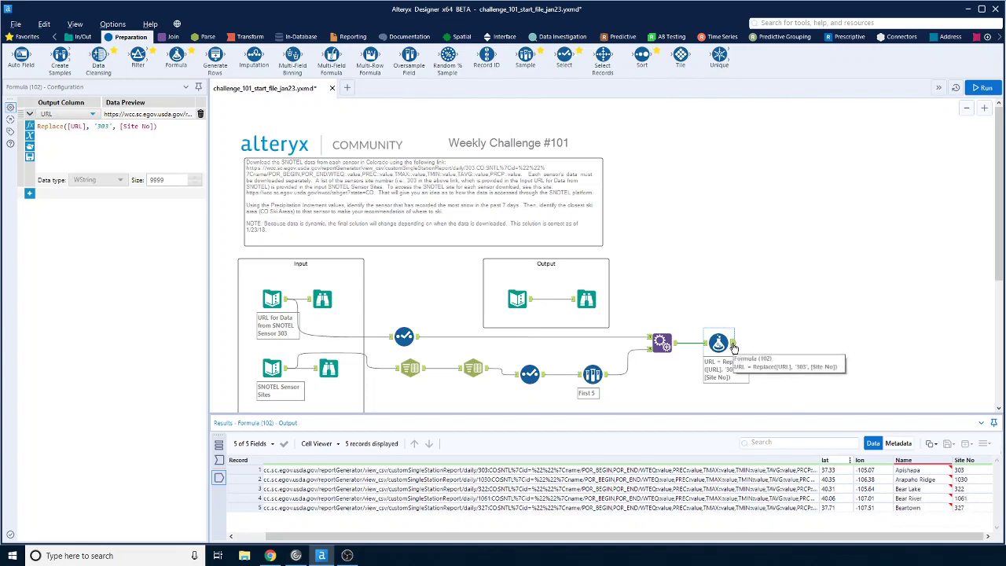
Append a Download tool after the Formula tool using the URL field, run the workflow and widen DownloadData in its output.
{"action": "left_click", "coordinate": [996, 37]}
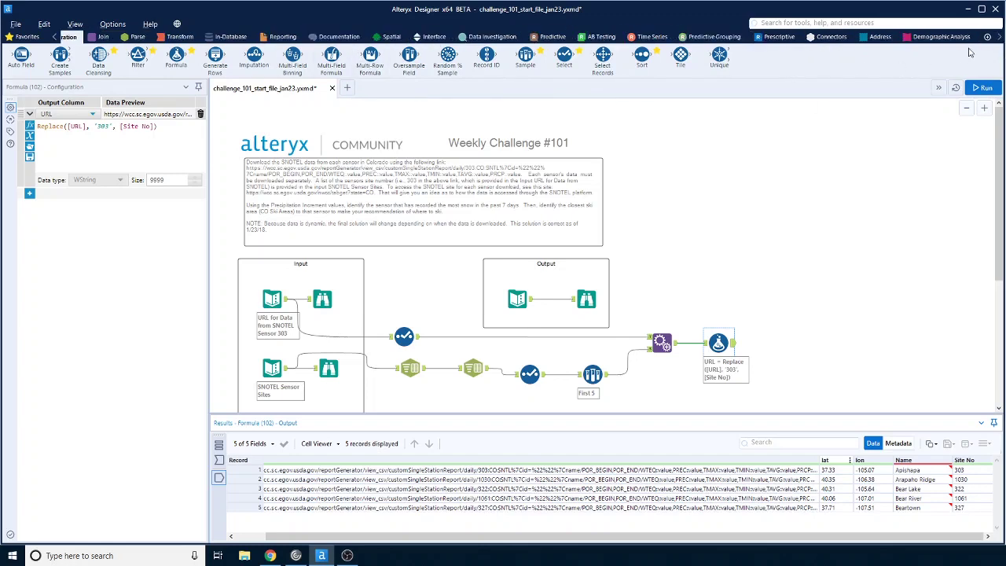
{"action": "left_click", "coordinate": [999, 38]}
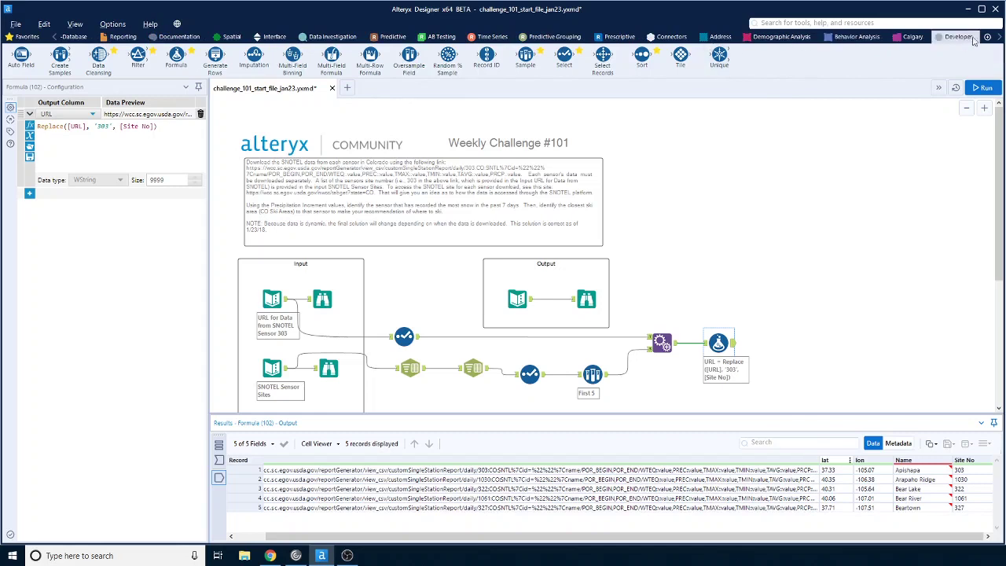
{"action": "left_click", "coordinate": [959, 37]}
{"action": "left_click_drag", "start_coordinate": [370, 57], "coordinate": [787, 341]}
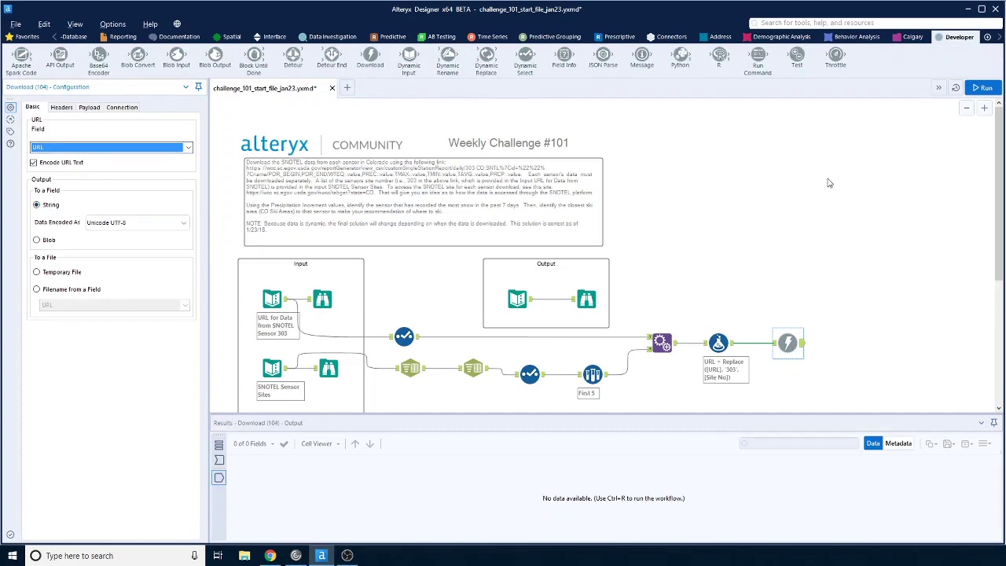
{"action": "left_click", "coordinate": [982, 87]}
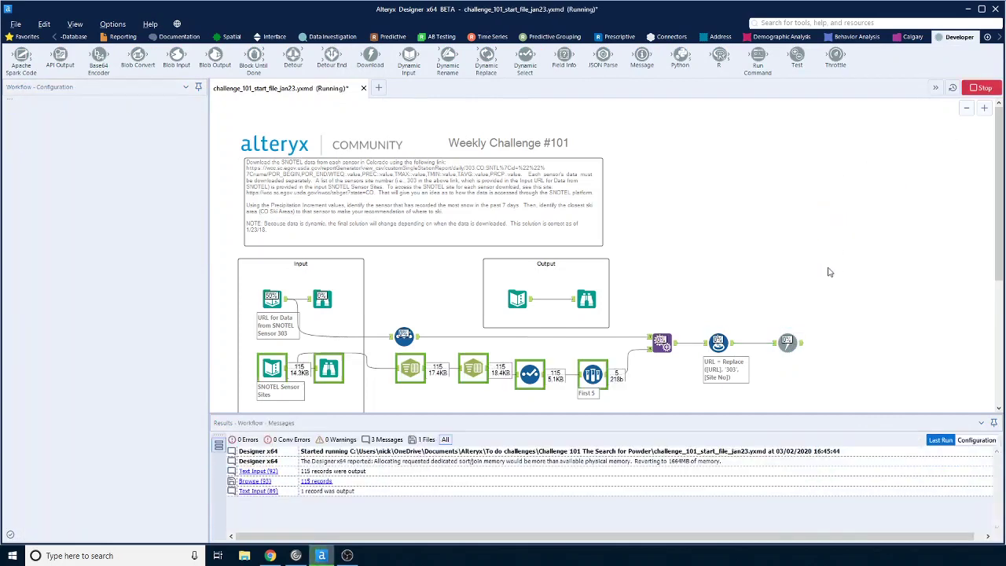
{"action": "left_click_drag", "start_coordinate": [782, 461], "coordinate": [936, 461]}
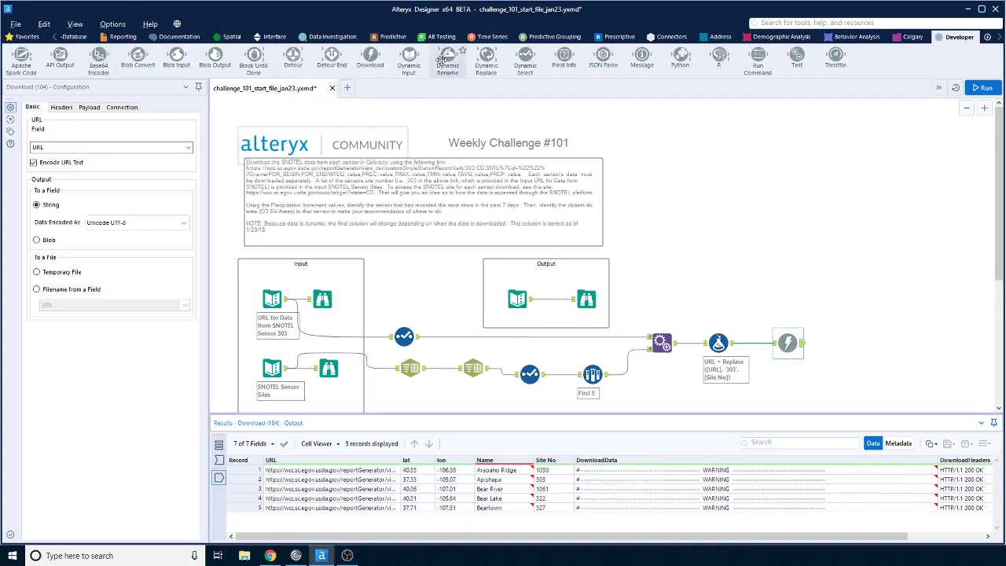
Append a Text To Columns tool after the Download tool, splitting DownloadData to rows on the \n delimiter.
{"action": "scroll", "coordinate": [78, 39], "scroll_direction": "up", "scroll_amount": 5}
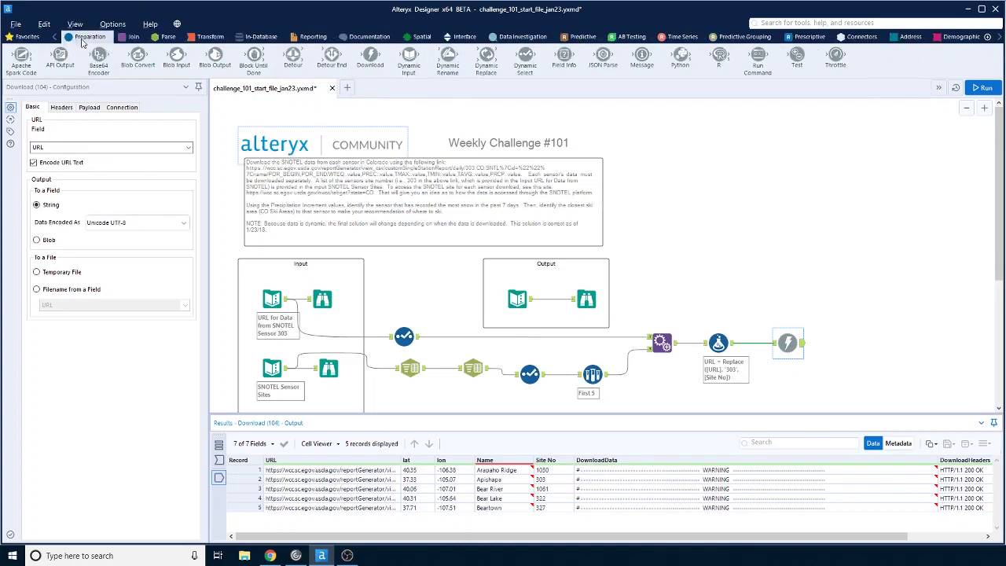
{"action": "left_click", "coordinate": [168, 37]}
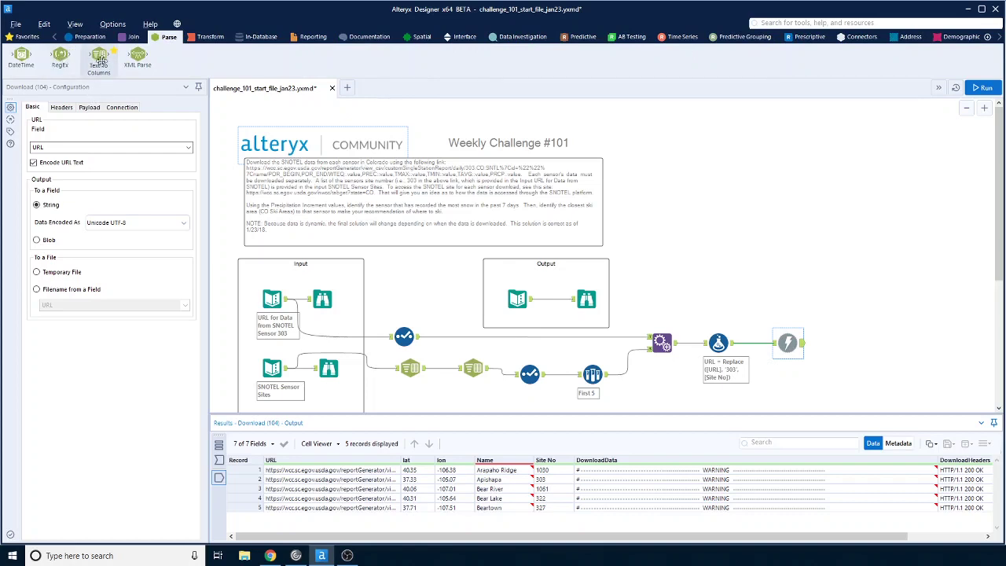
{"action": "left_click_drag", "start_coordinate": [98, 59], "coordinate": [863, 336]}
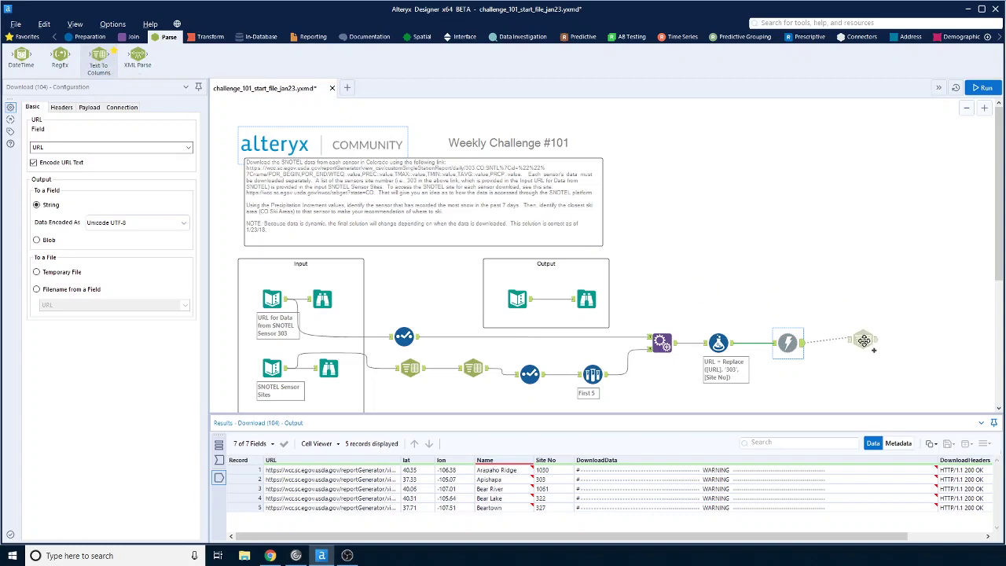
{"action": "left_click", "coordinate": [173, 143]}
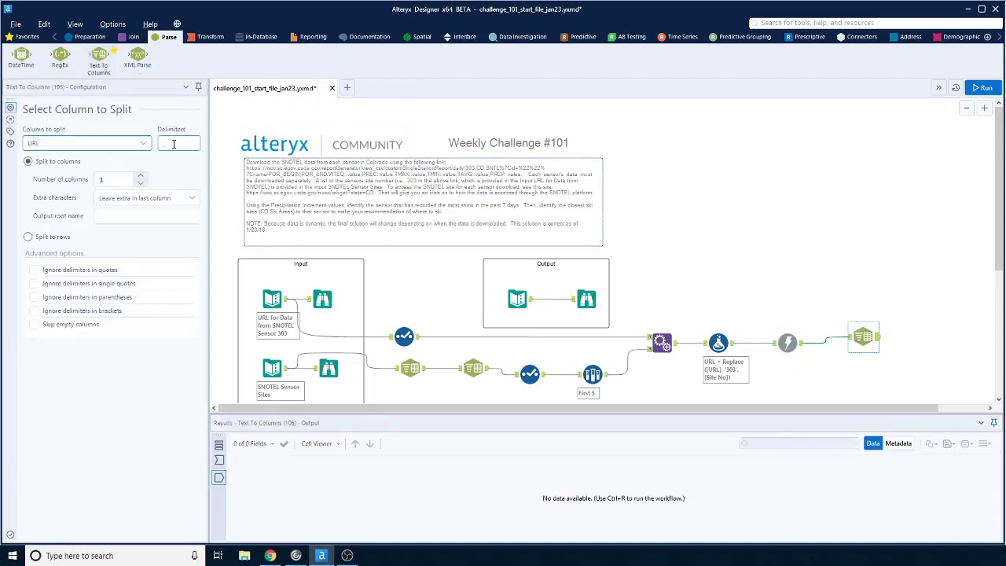
{"action": "left_click", "coordinate": [118, 143]}
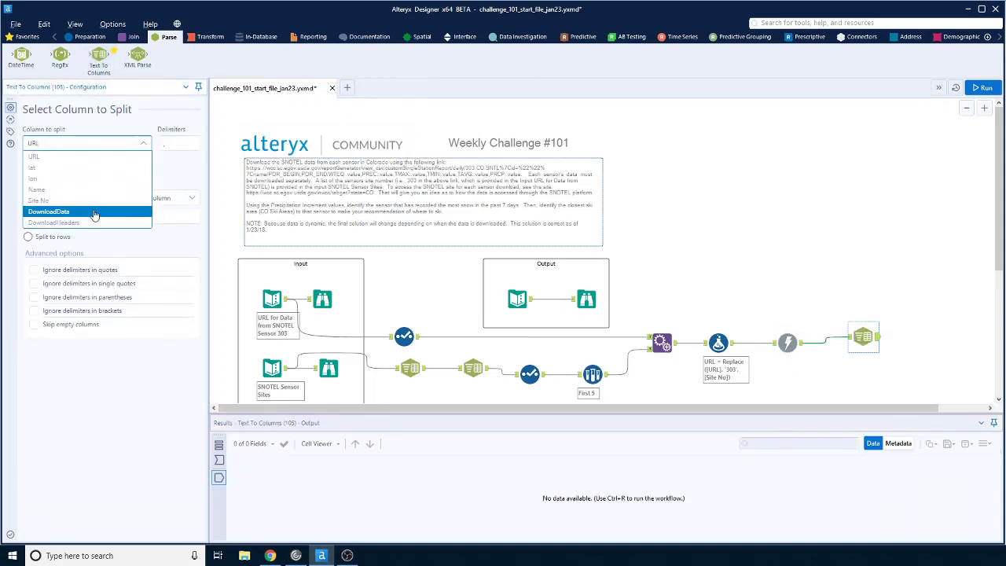
{"action": "left_click", "coordinate": [47, 217]}
{"action": "left_click", "coordinate": [178, 146]}
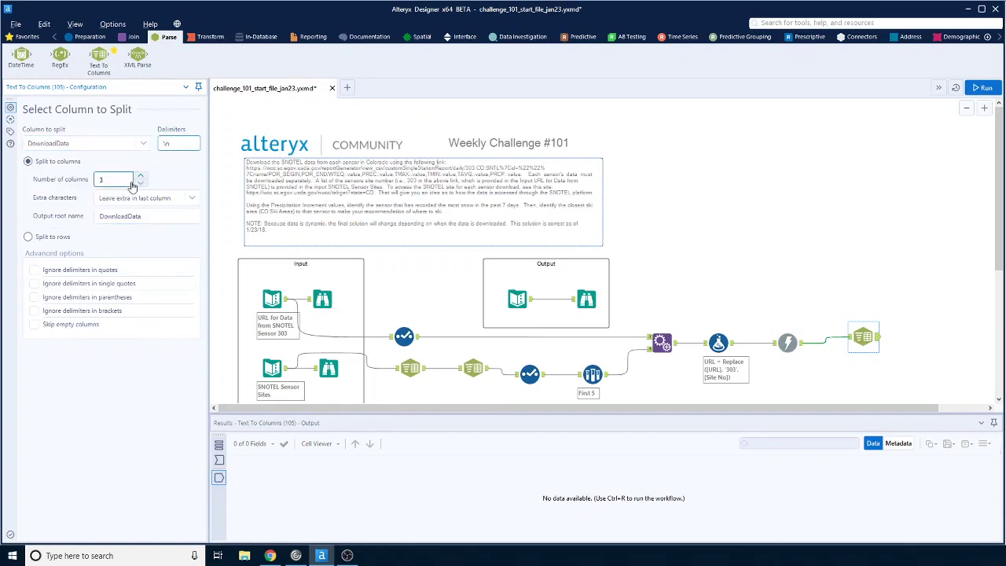
{"action": "left_click", "coordinate": [28, 238]}
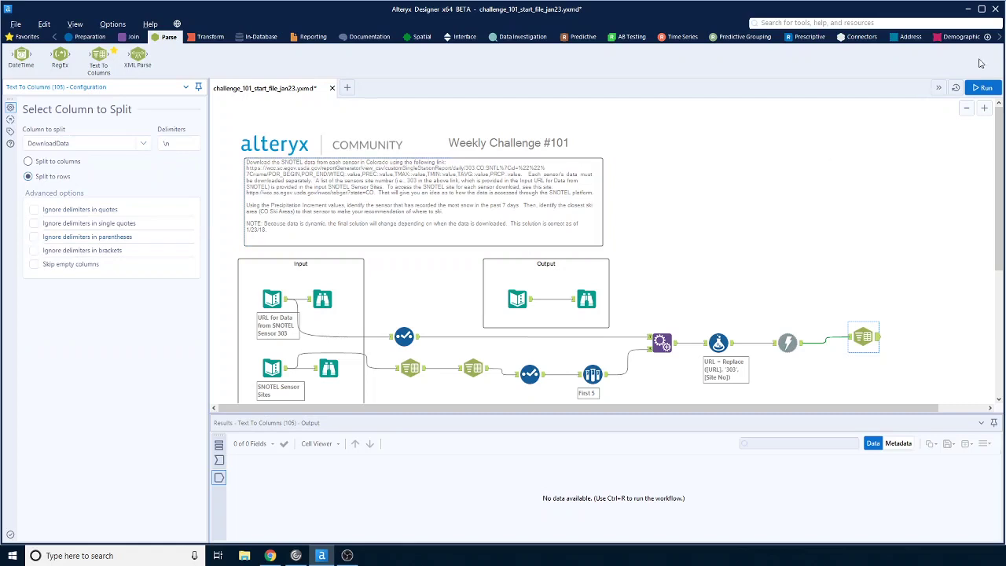
Run the workflow and examine the split DownloadData rows in the Text To Columns output, widening the column.
{"action": "key", "text": "ctrl+r"}
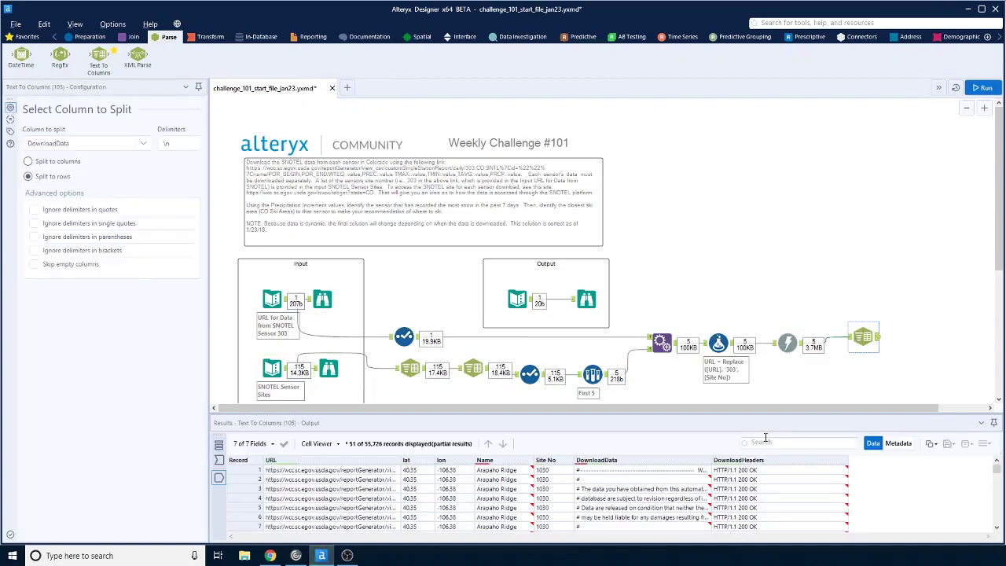
{"action": "scroll", "coordinate": [621, 502], "scroll_direction": "down", "scroll_amount": 3}
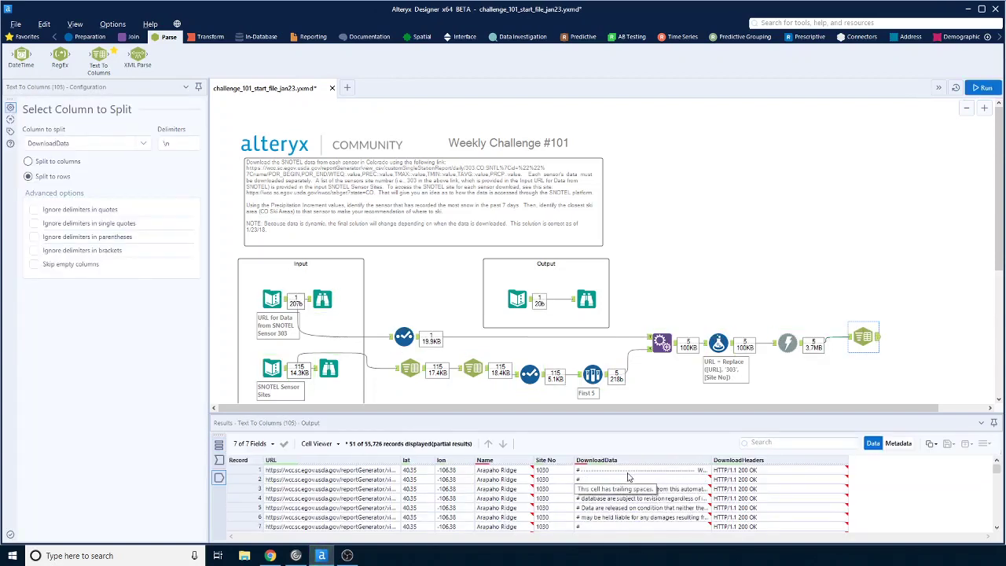
{"action": "scroll", "coordinate": [668, 491], "scroll_direction": "down", "scroll_amount": 2}
{"action": "scroll", "coordinate": [668, 491], "scroll_direction": "down", "scroll_amount": 7}
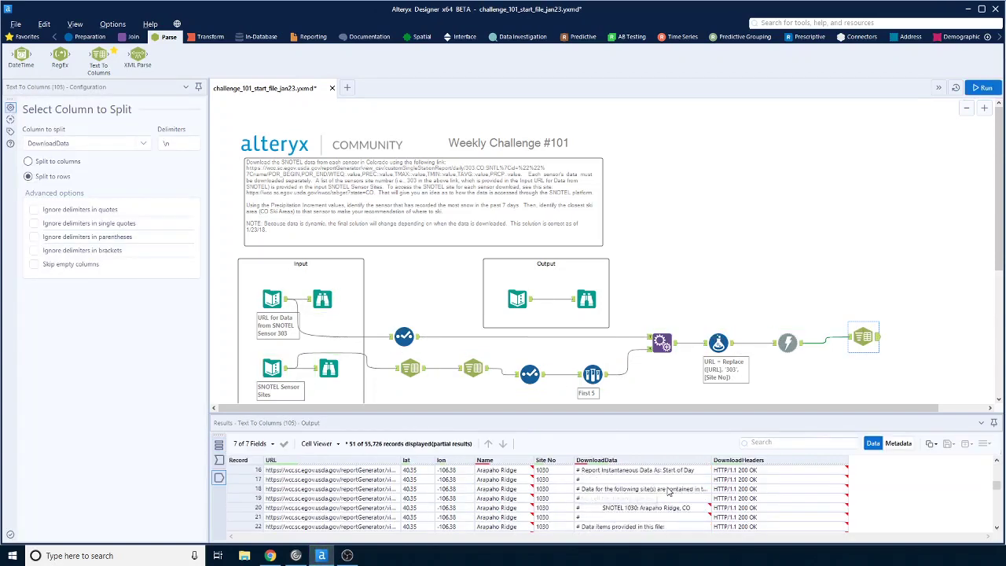
{"action": "scroll", "coordinate": [668, 491], "scroll_direction": "down", "scroll_amount": 2}
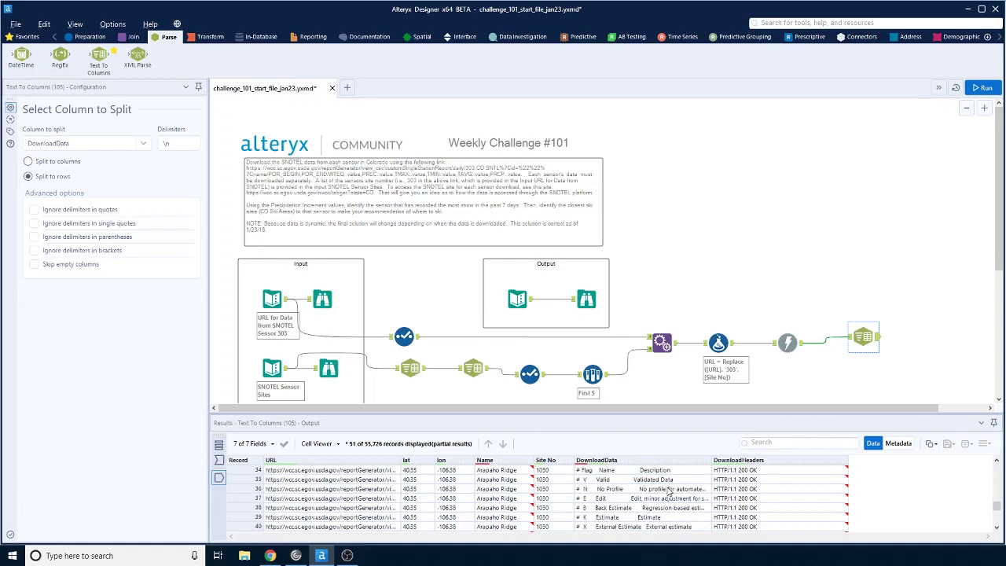
{"action": "scroll", "coordinate": [668, 491], "scroll_direction": "down", "scroll_amount": 4}
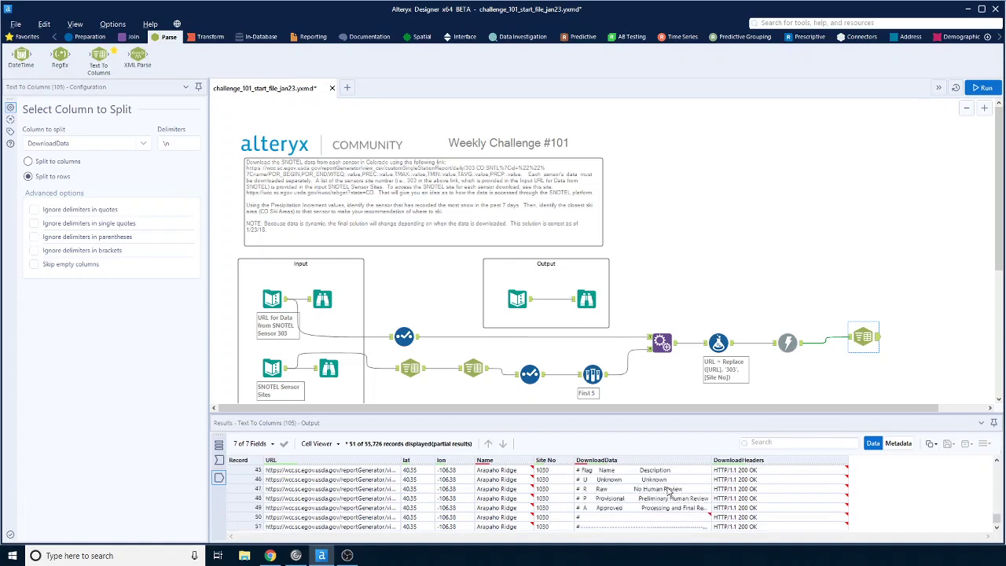
{"action": "left_click_drag", "start_coordinate": [711, 460], "coordinate": [831, 460]}
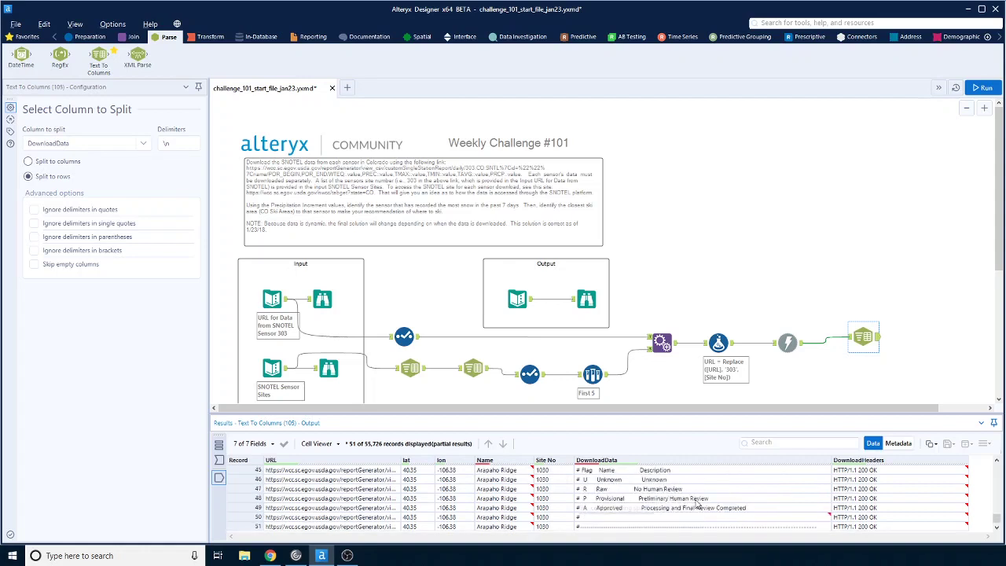
{"action": "scroll", "coordinate": [696, 504], "scroll_direction": "up", "scroll_amount": 7}
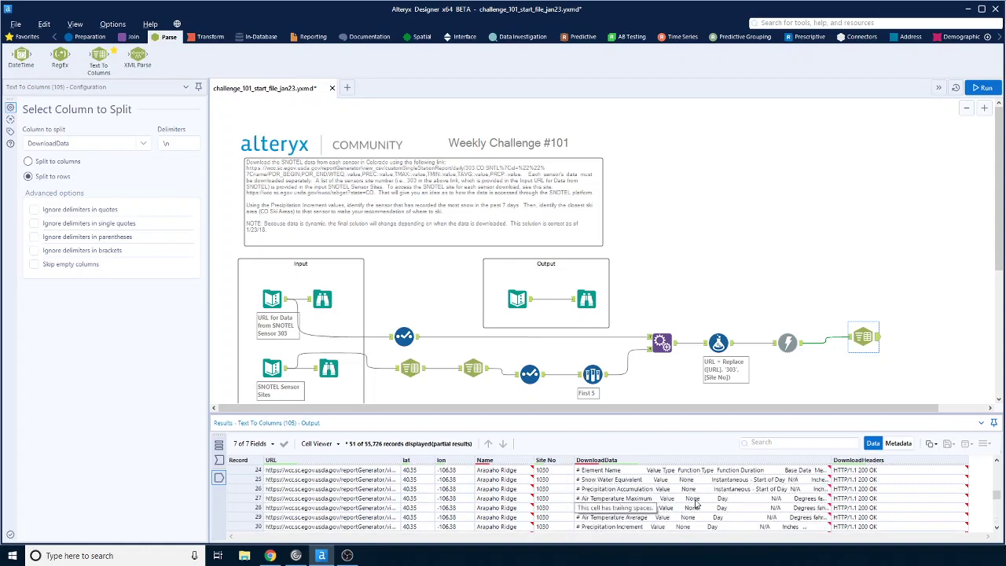
Append a Browse tool after the row-splitting Text To Columns tool and run the workflow.
{"action": "left_click", "coordinate": [55, 39]}
{"action": "left_click", "coordinate": [82, 36]}
{"action": "left_click_drag", "start_coordinate": [22, 55], "coordinate": [945, 332]}
{"action": "key", "text": "ctrl+r"}
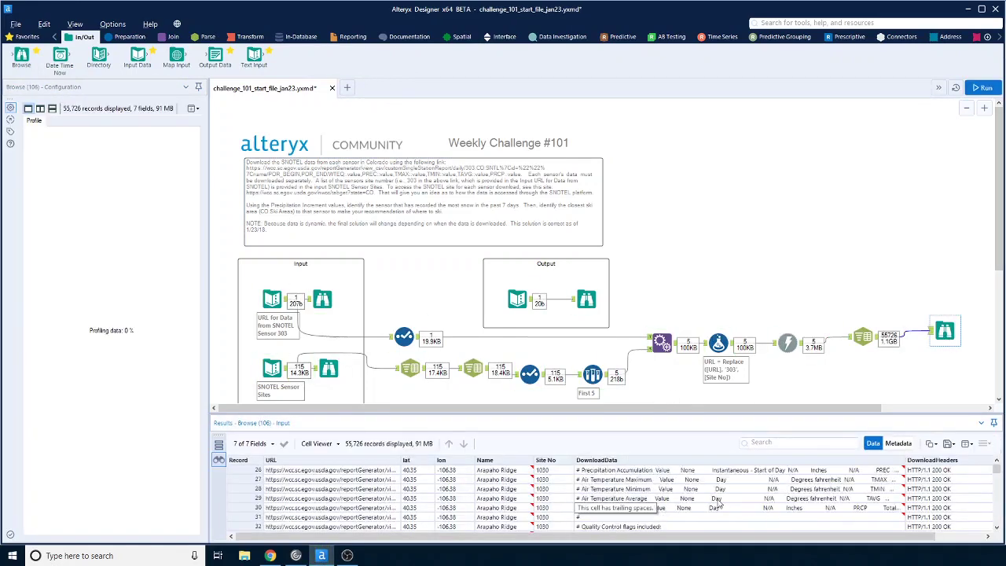
Examine the DownloadData column in the Browse results for its header row and the layout of the daily values.
{"action": "scroll", "coordinate": [718, 502], "scroll_direction": "down", "scroll_amount": 4}
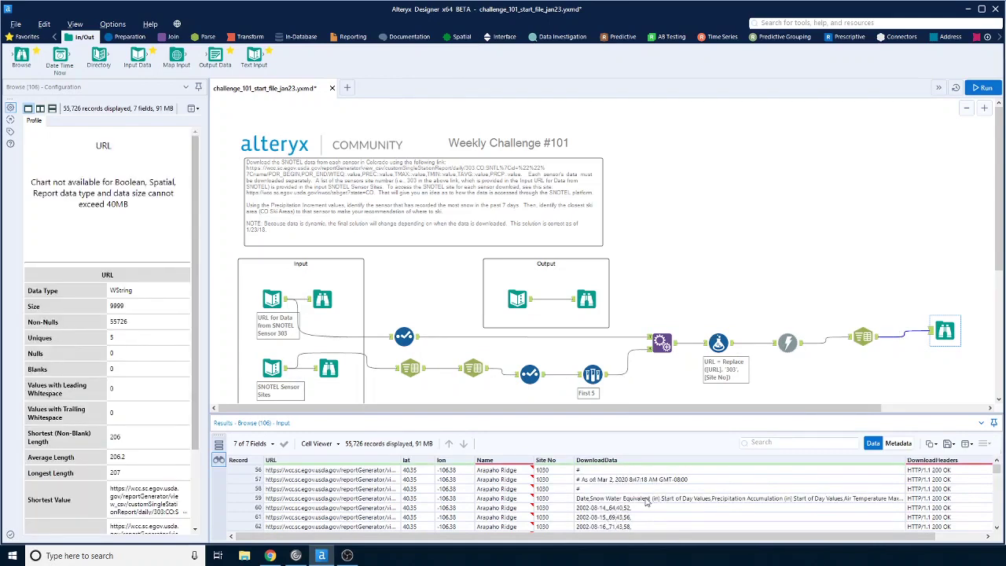
{"action": "left_click", "coordinate": [646, 499]}
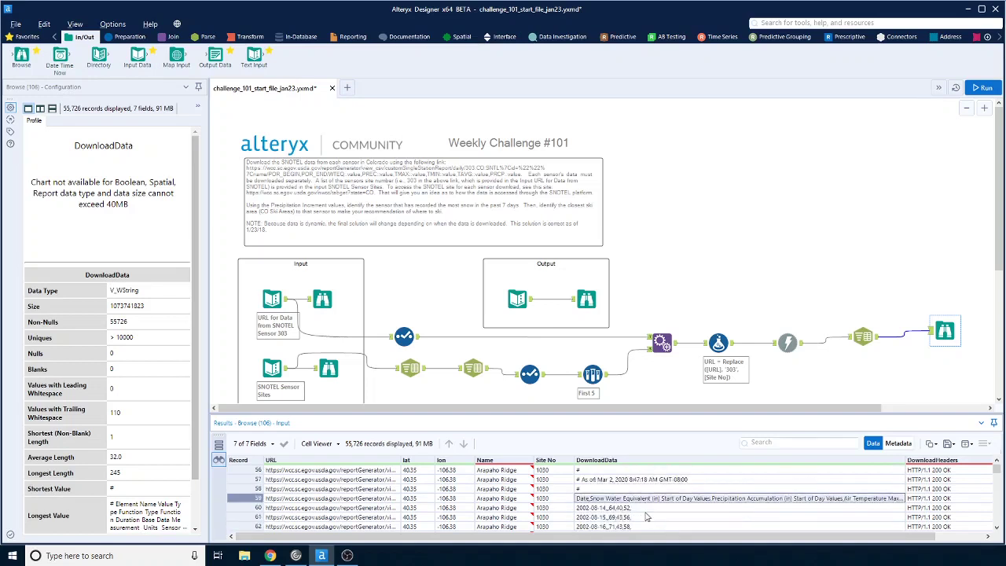
{"action": "left_click", "coordinate": [593, 509]}
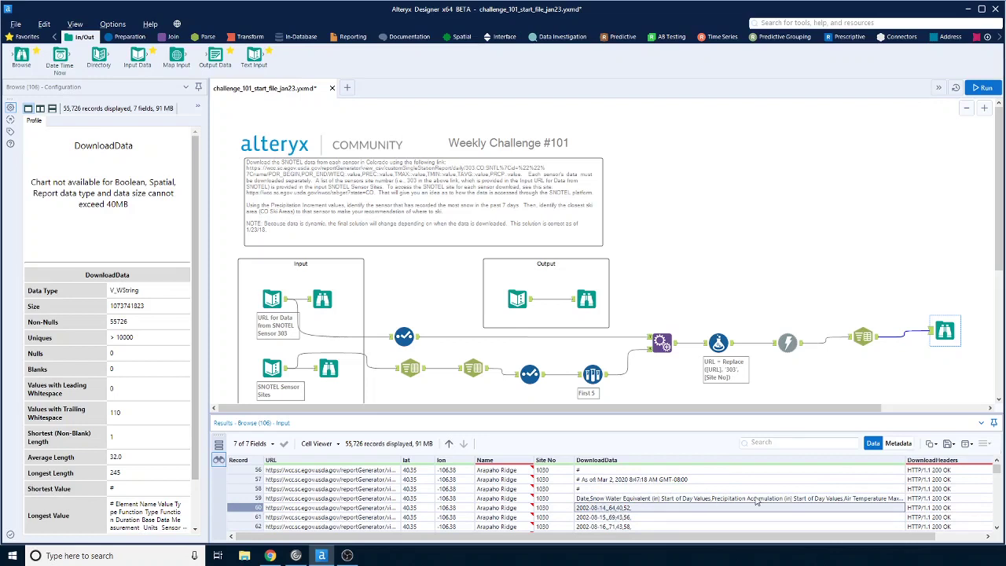
{"action": "left_click", "coordinate": [870, 501]}
{"action": "left_click_drag", "start_coordinate": [762, 538], "coordinate": [766, 539]}
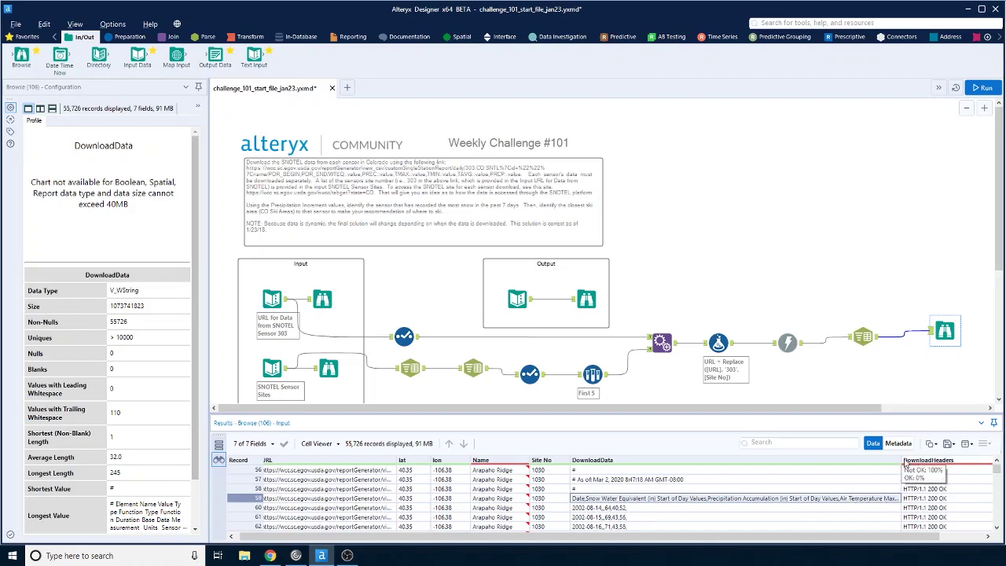
{"action": "left_click_drag", "start_coordinate": [900, 459], "coordinate": [956, 460]}
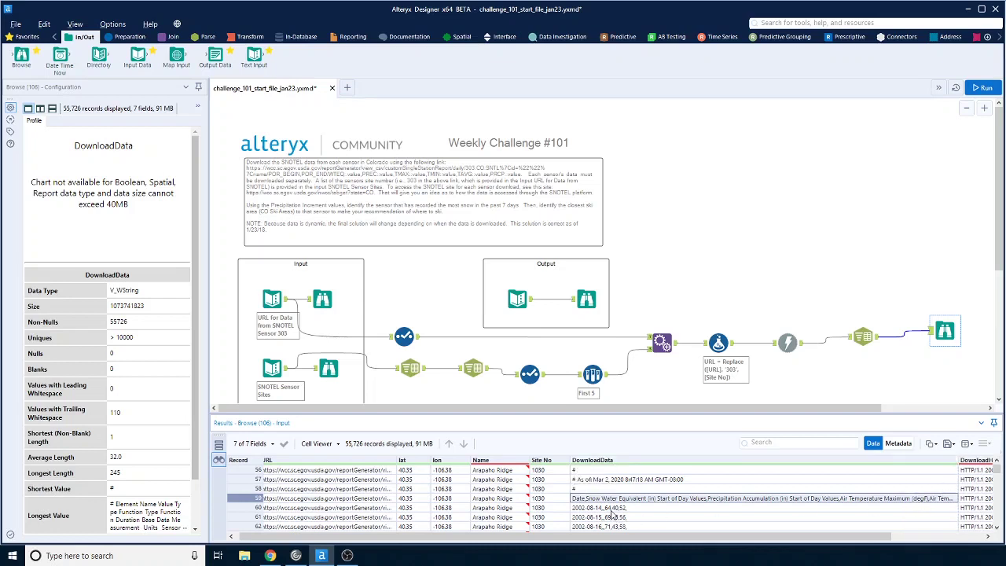
{"action": "scroll", "coordinate": [612, 511], "scroll_direction": "down", "scroll_amount": 5}
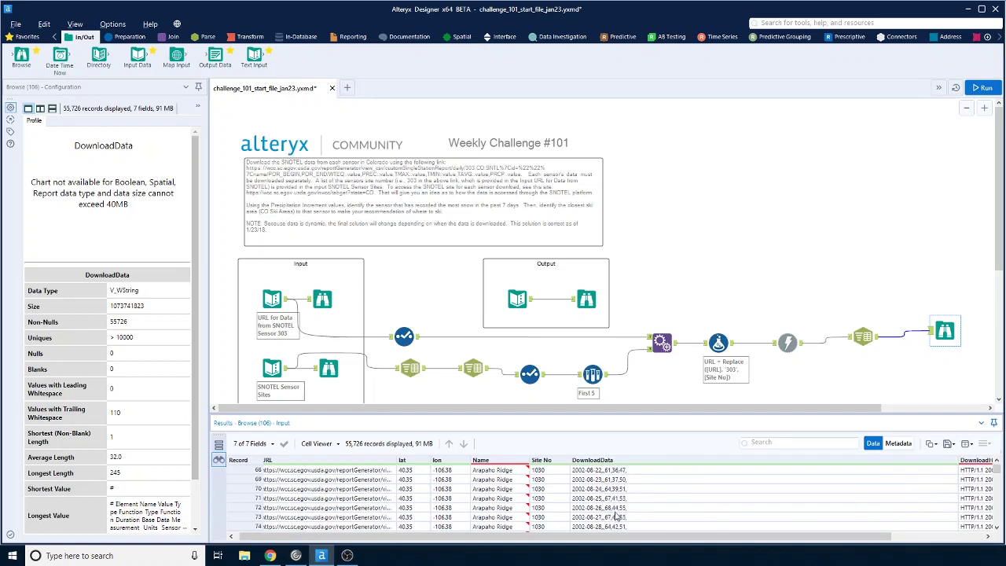
{"action": "scroll", "coordinate": [615, 512], "scroll_direction": "down", "scroll_amount": 12}
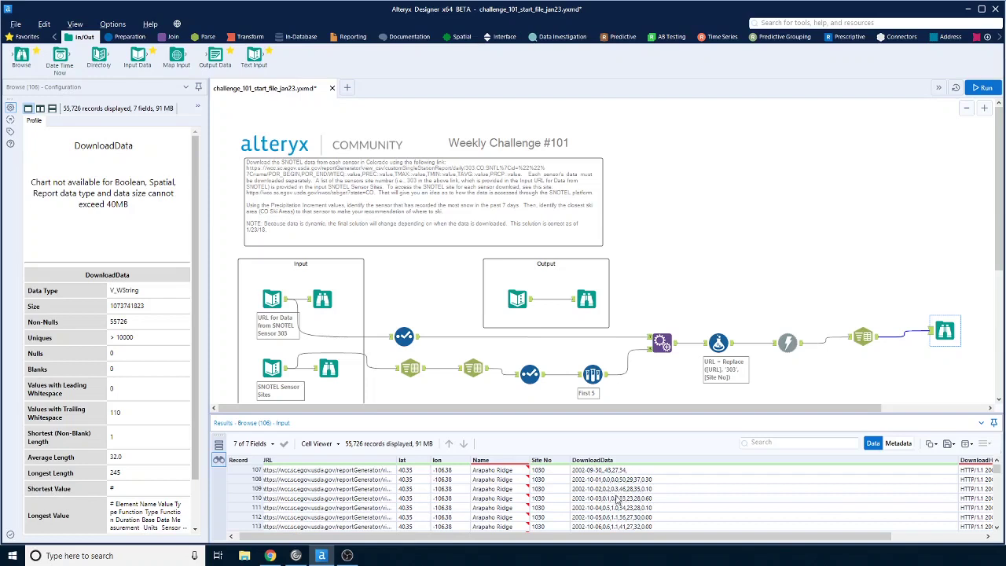
{"action": "scroll", "coordinate": [614, 510], "scroll_direction": "up", "scroll_amount": 1}
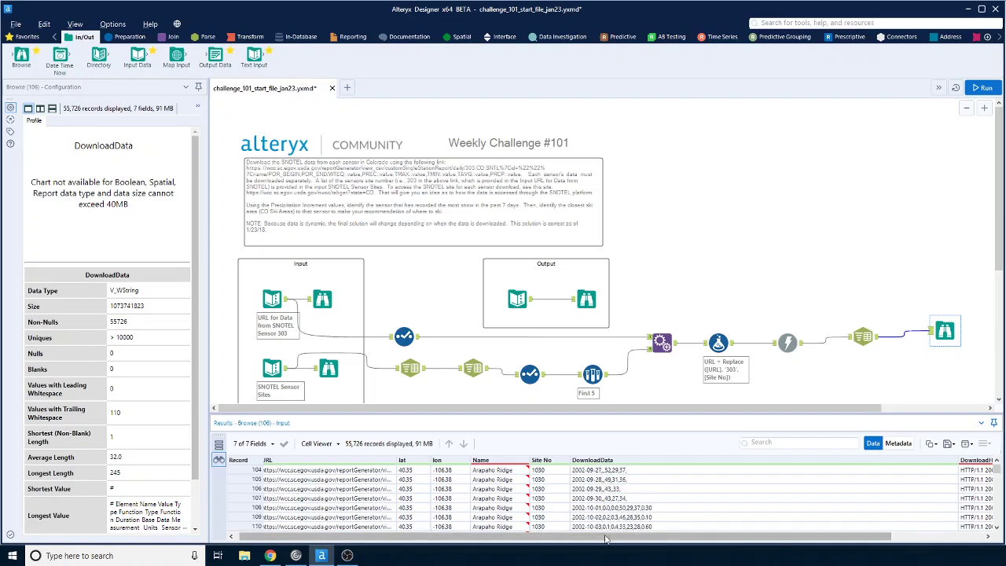
Insert a Sample tool between Text To Columns and Browse that skips the first 58 rows, and run the workflow.
{"action": "left_click_drag", "start_coordinate": [712, 408], "coordinate": [818, 409]}
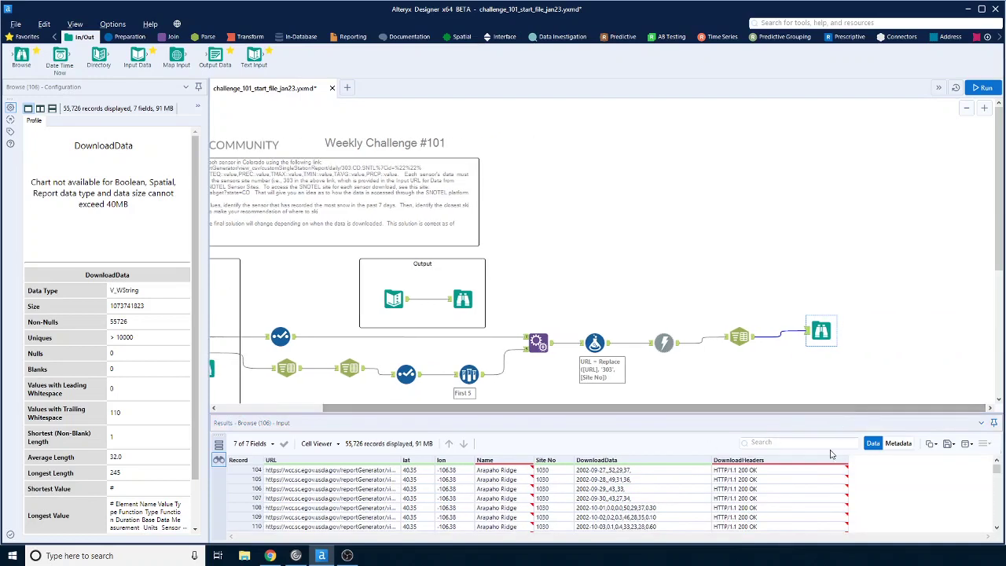
{"action": "left_click_drag", "start_coordinate": [821, 330], "coordinate": [914, 331]}
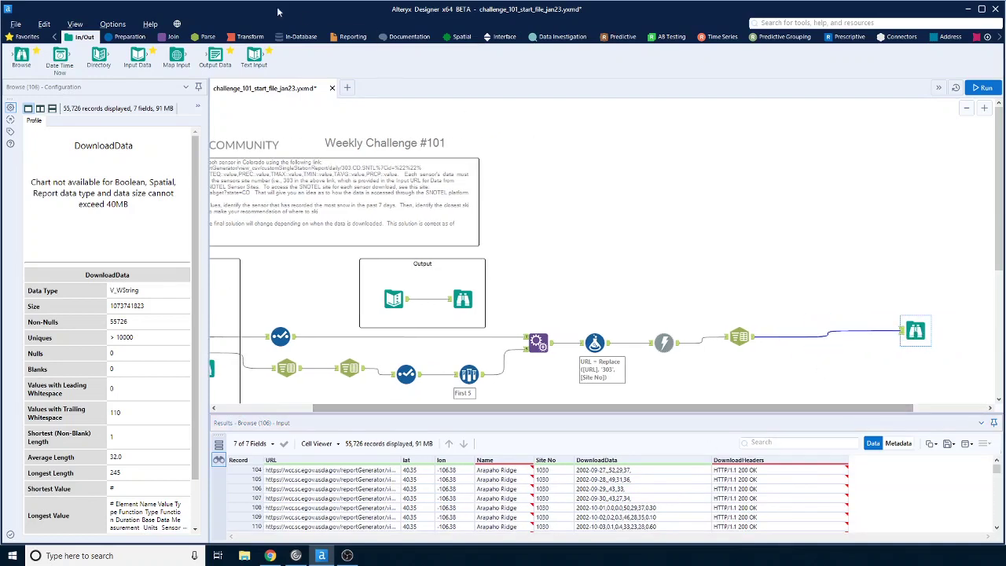
{"action": "left_click", "coordinate": [208, 37]}
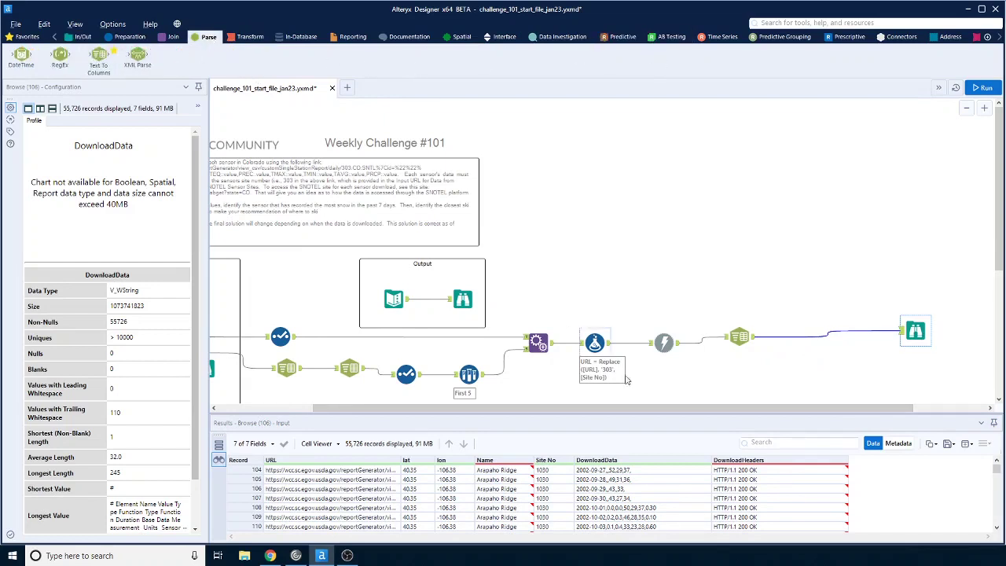
{"action": "left_click", "coordinate": [127, 37]}
{"action": "left_click_drag", "start_coordinate": [530, 69], "coordinate": [795, 337]}
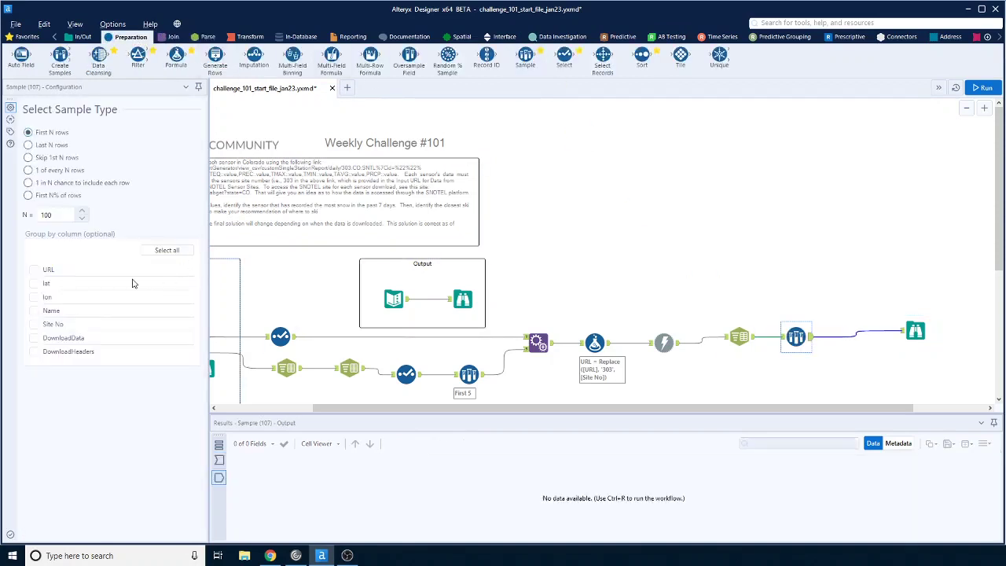
{"action": "left_click", "coordinate": [28, 157]}
{"action": "double_click", "coordinate": [35, 217]}
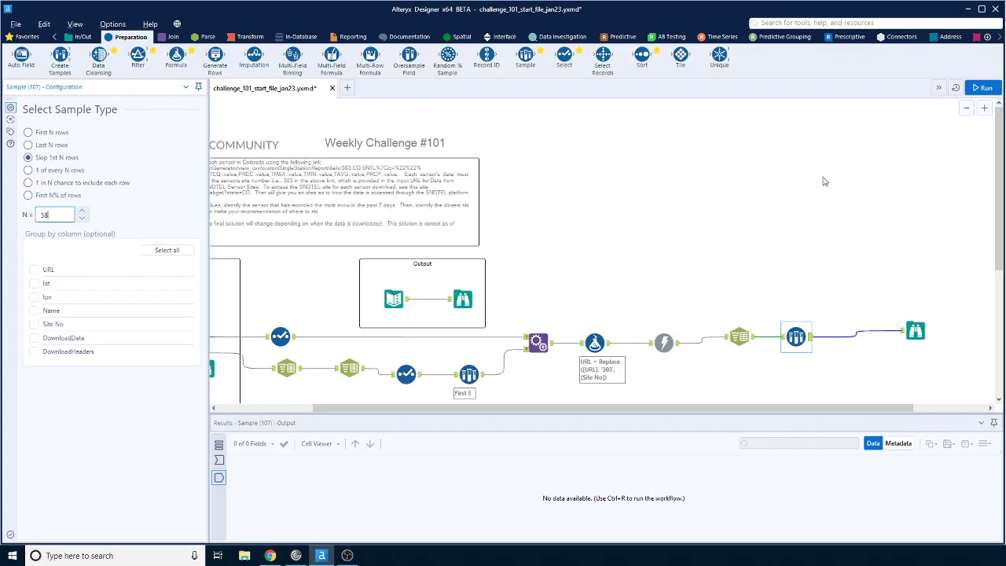
{"action": "left_click", "coordinate": [982, 87]}
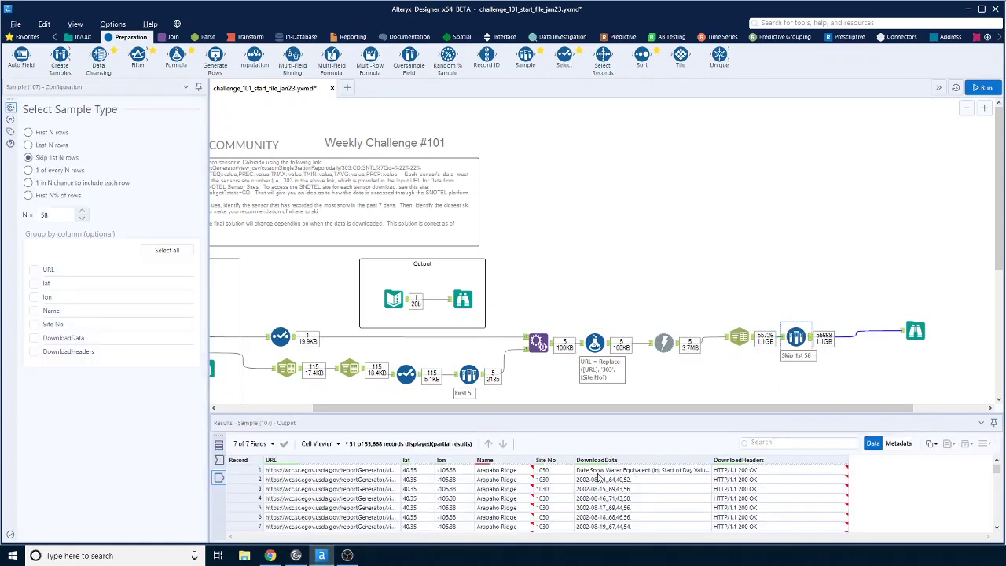
{"action": "left_click", "coordinate": [599, 474]}
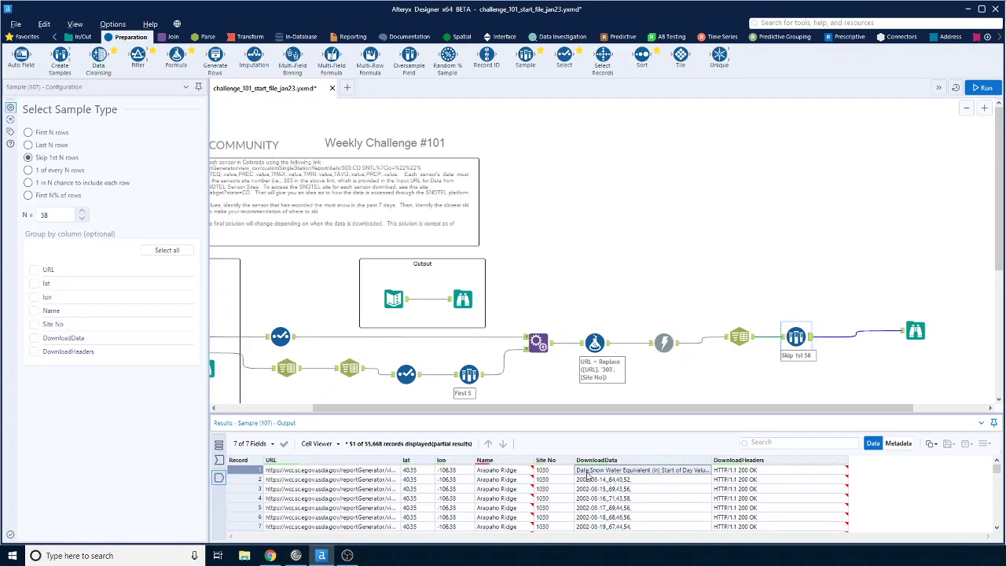
Insert a Text To Columns tool between Sample and Browse, splitting DownloadData on commas into 6 columns.
{"action": "left_click", "coordinate": [208, 37]}
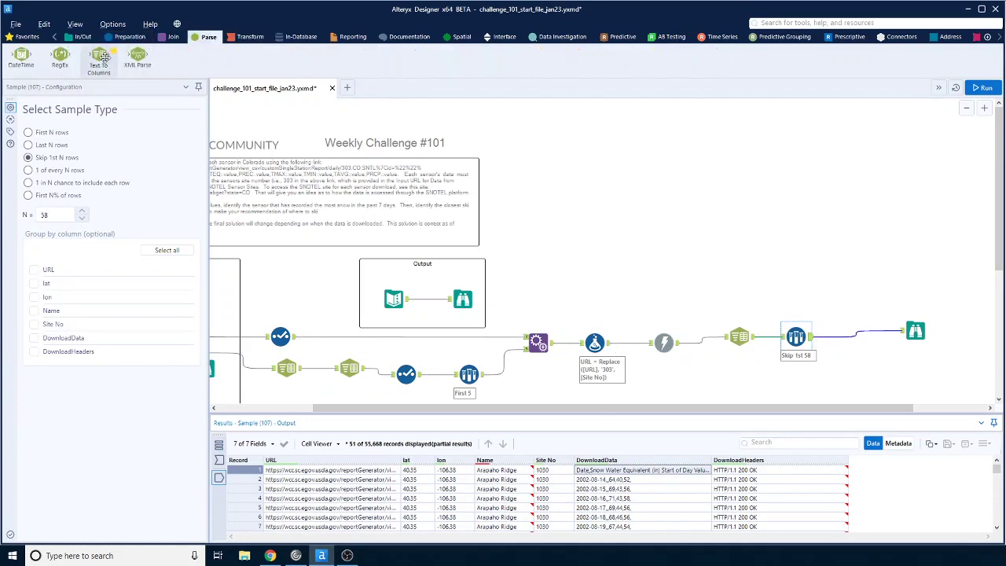
{"action": "left_click_drag", "start_coordinate": [103, 59], "coordinate": [845, 337]}
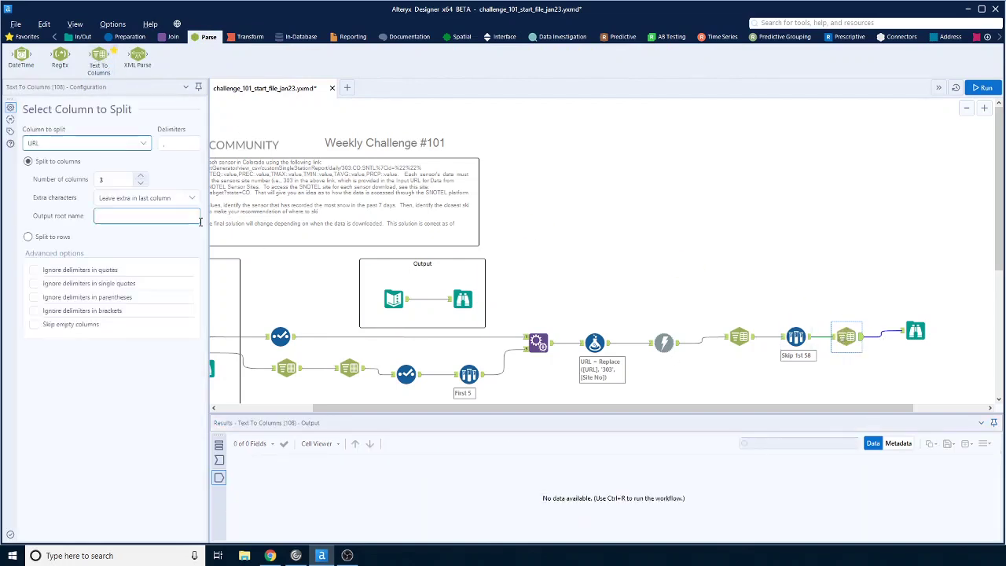
{"action": "left_click", "coordinate": [147, 148]}
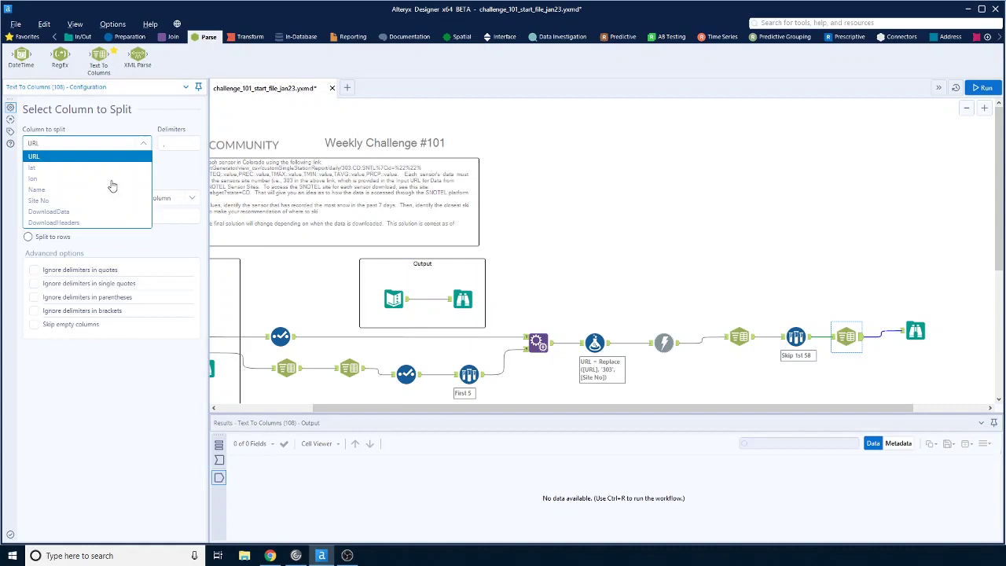
{"action": "left_click", "coordinate": [82, 218]}
{"action": "left_click", "coordinate": [170, 143]}
{"action": "left_click", "coordinate": [141, 177]}
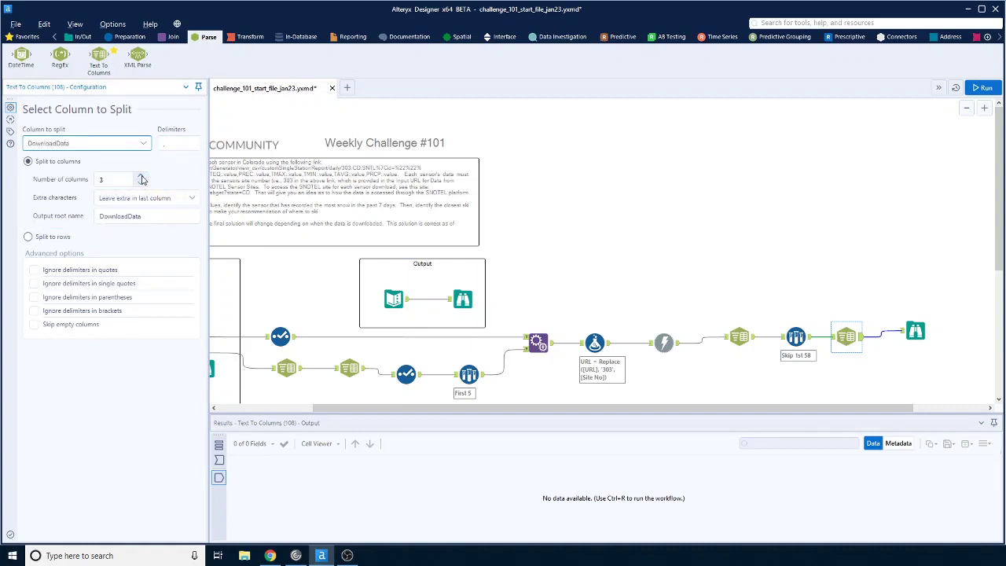
{"action": "left_click", "coordinate": [141, 176]}
{"action": "left_click", "coordinate": [141, 177]}
{"action": "left_click", "coordinate": [140, 183]}
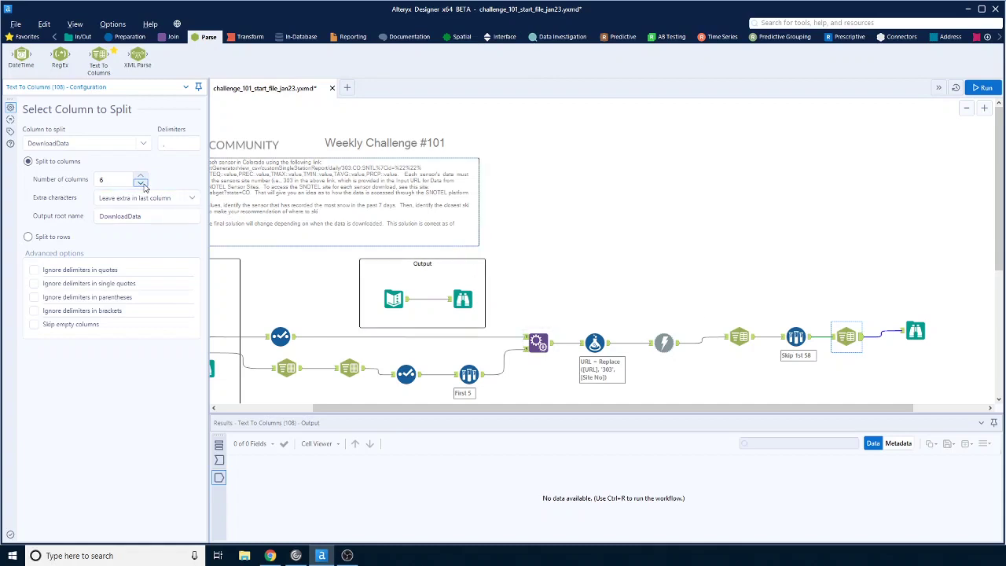
Run the workflow, examine the split columns and the full DownloadData6 header, and set the number of columns to 7.
{"action": "left_click", "coordinate": [996, 89]}
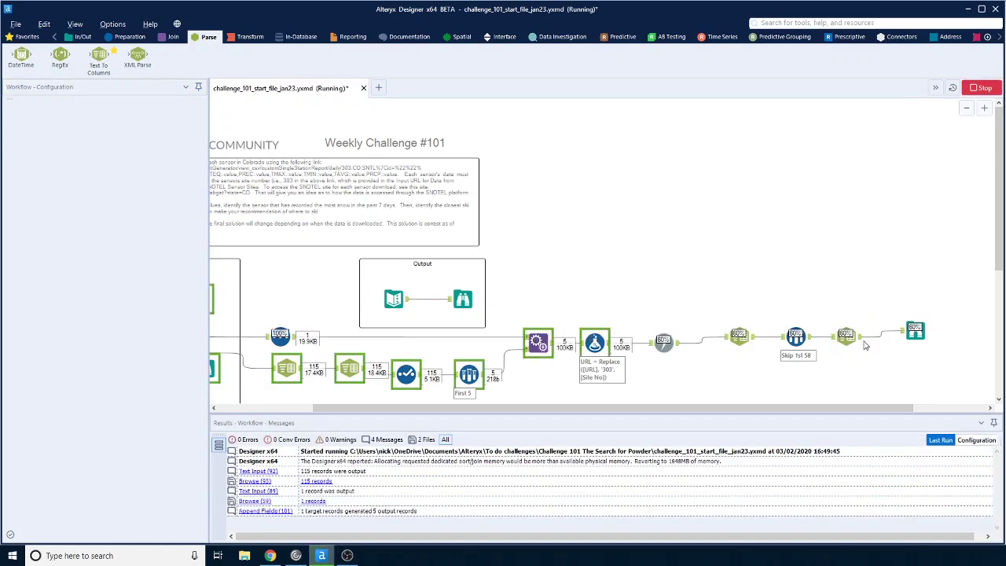
{"action": "scroll", "coordinate": [791, 525], "scroll_direction": "right", "scroll_amount": 3}
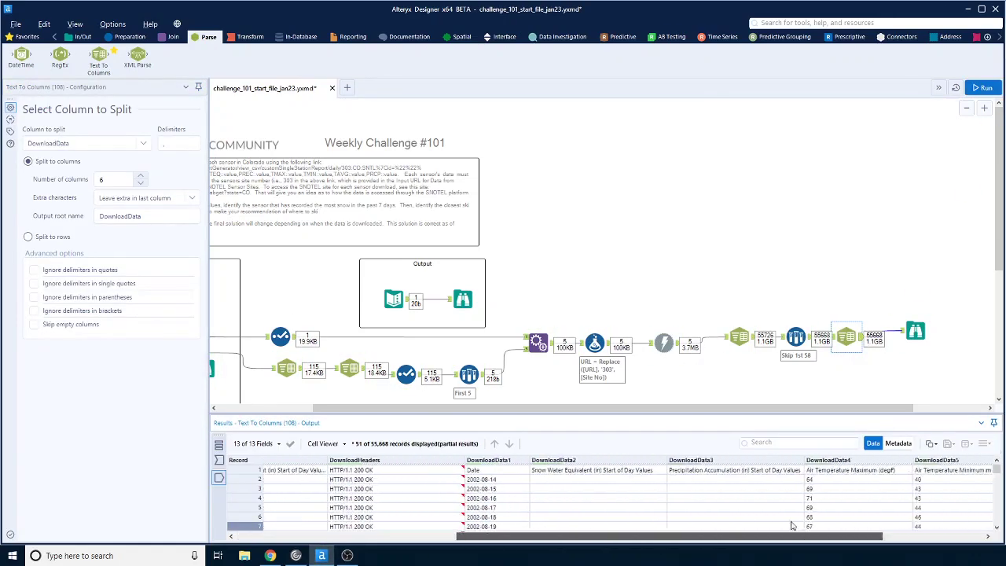
{"action": "scroll", "coordinate": [791, 525], "scroll_direction": "right", "scroll_amount": 3}
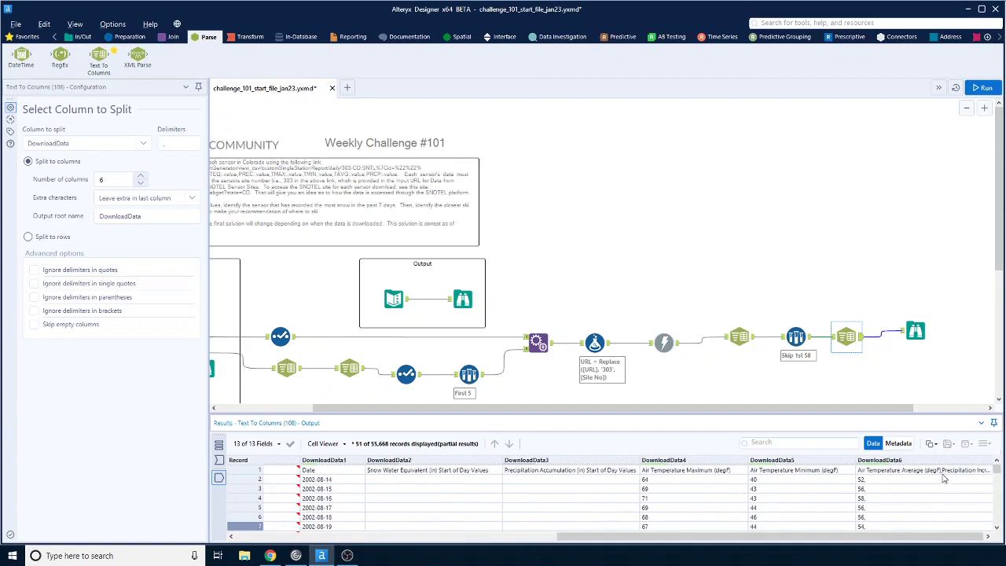
{"action": "left_click", "coordinate": [141, 176]}
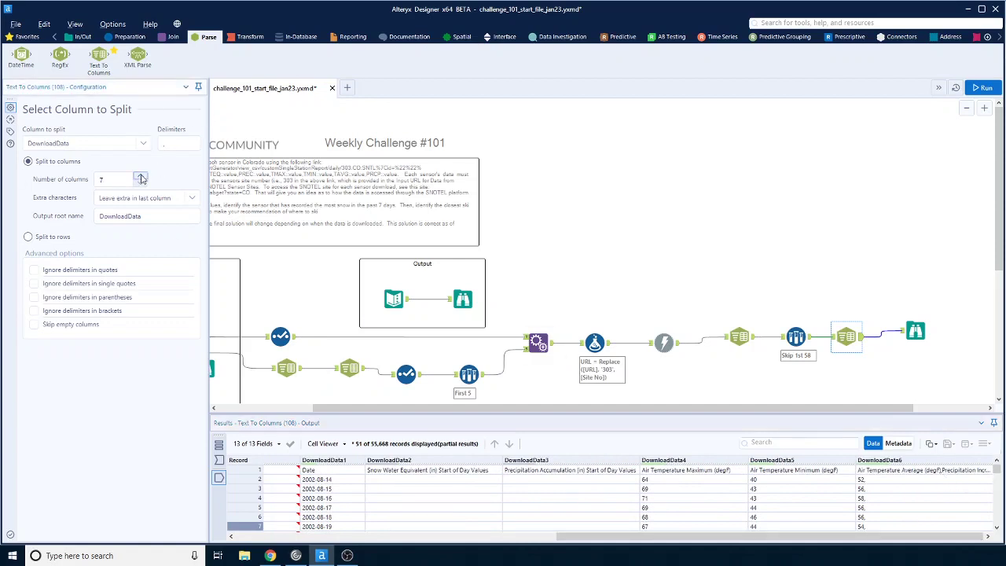
{"action": "left_click", "coordinate": [976, 472]}
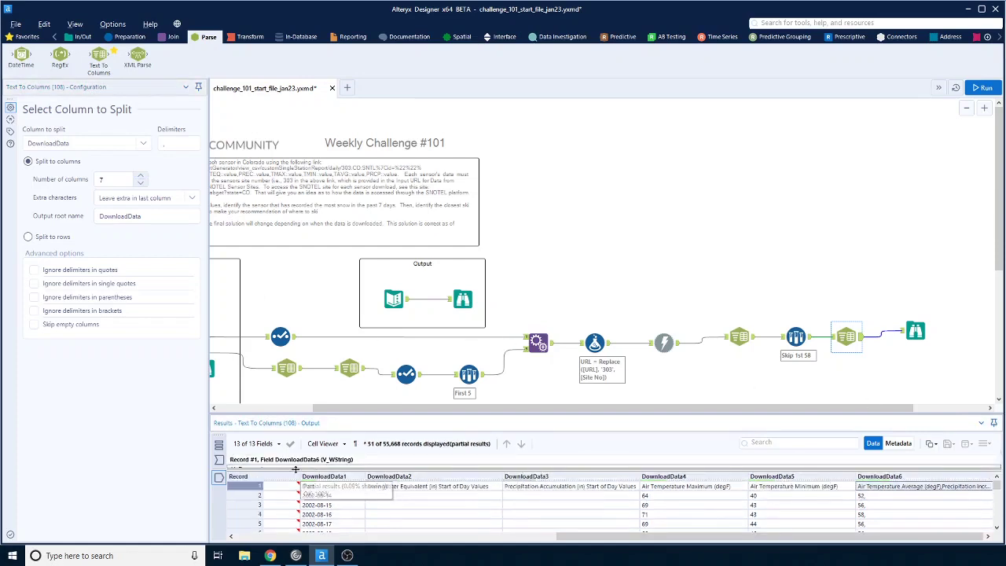
{"action": "left_click", "coordinate": [295, 470]}
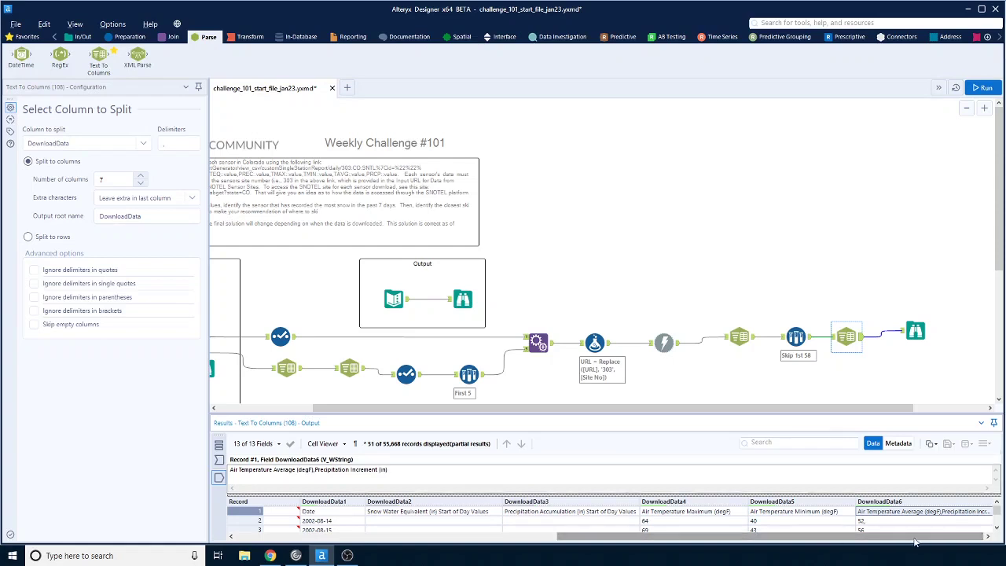
{"action": "scroll", "coordinate": [904, 531], "scroll_direction": "down", "scroll_amount": 6}
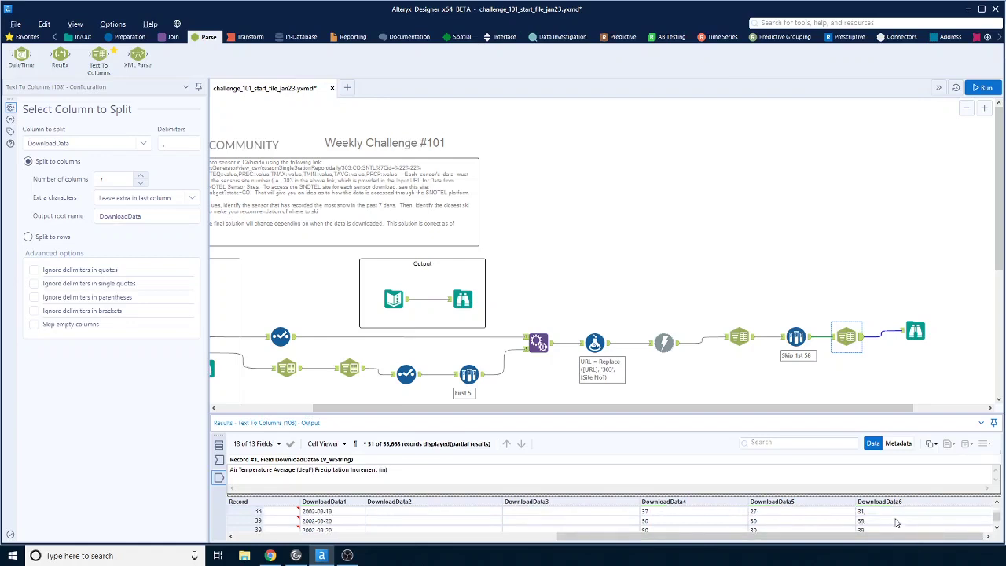
{"action": "scroll", "coordinate": [896, 522], "scroll_direction": "down", "scroll_amount": 4}
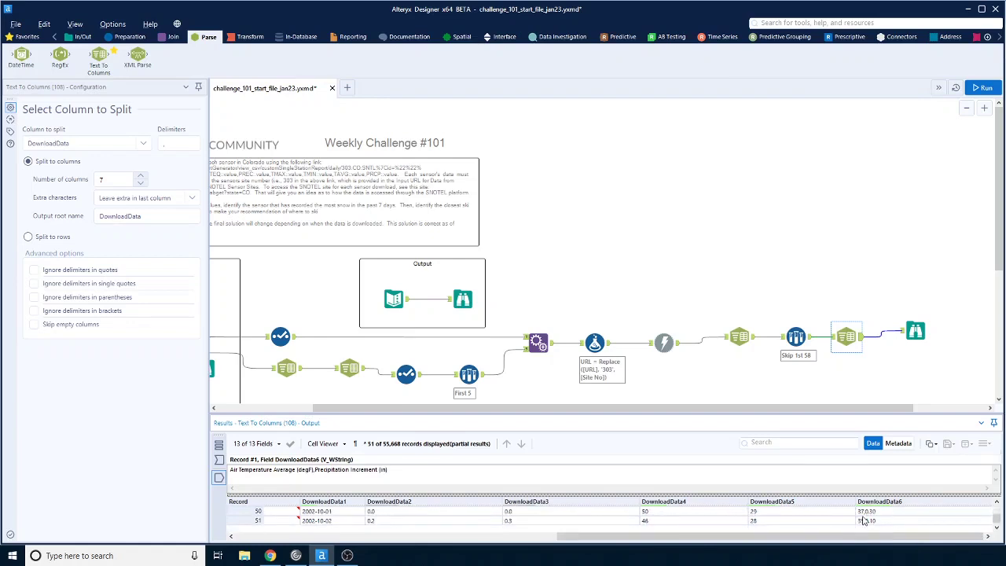
{"action": "scroll", "coordinate": [876, 520], "scroll_direction": "up", "scroll_amount": 1}
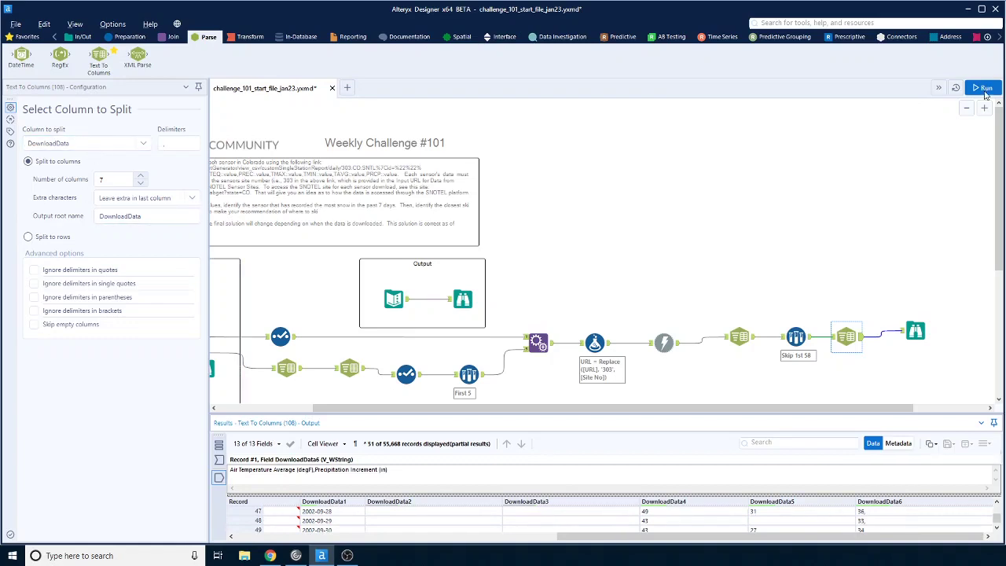
Rerun the workflow and examine the DownloadData6 and DownloadData7 columns in the Browse results, from the last records up to the header row.
{"action": "left_click", "coordinate": [925, 329]}
{"action": "key", "text": "ctrl+r"}
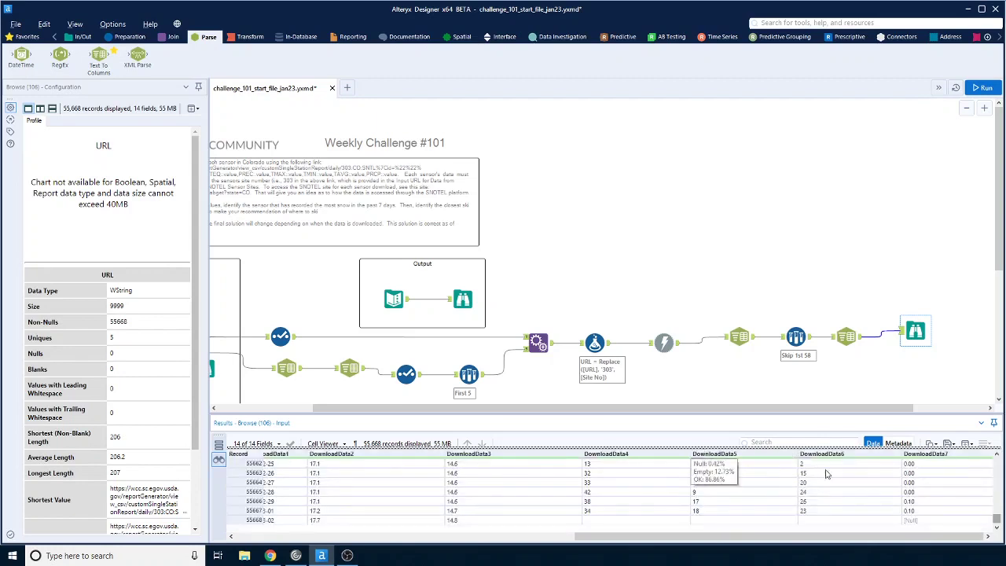
{"action": "left_click_drag", "start_coordinate": [930, 510], "coordinate": [932, 463]}
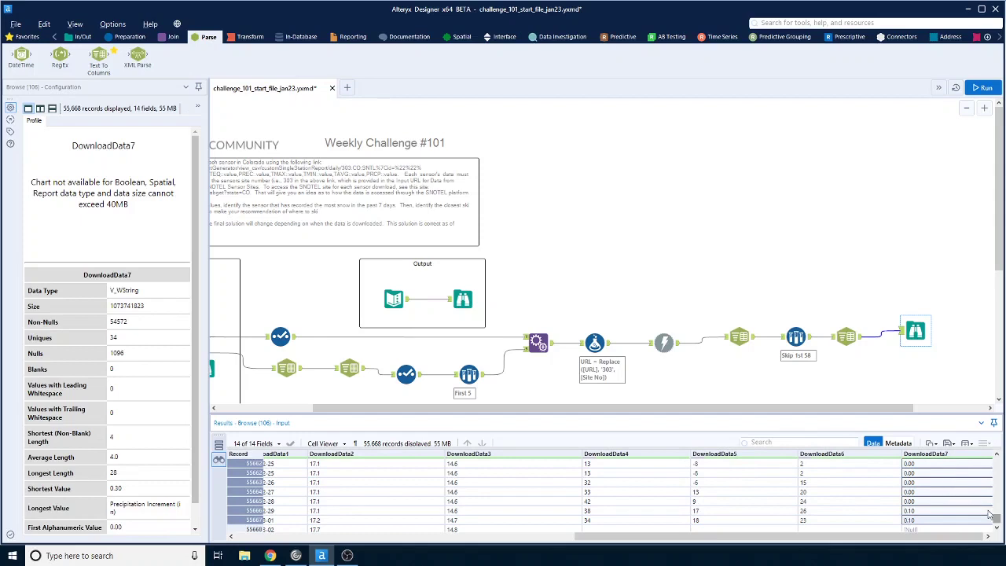
{"action": "scroll", "coordinate": [843, 533], "scroll_direction": "up", "scroll_amount": 1}
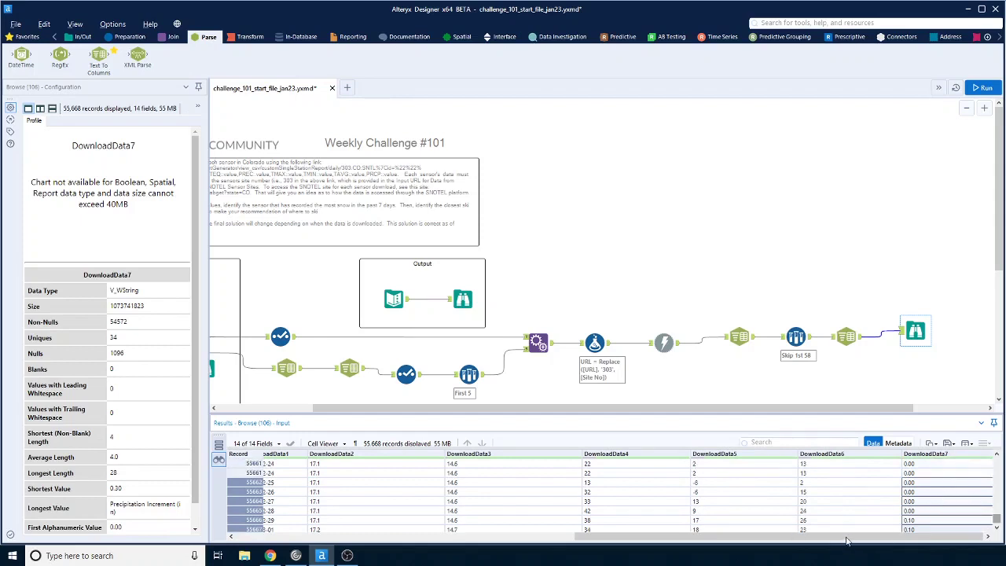
{"action": "scroll", "coordinate": [998, 526], "scroll_direction": "up", "scroll_amount": 1}
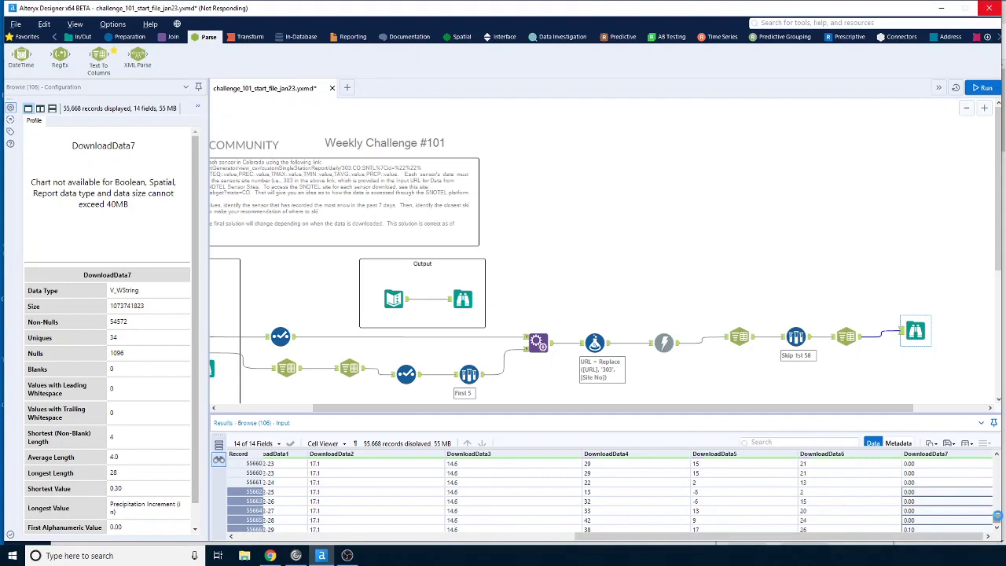
{"action": "left_click_drag", "start_coordinate": [996, 516], "coordinate": [991, 465]}
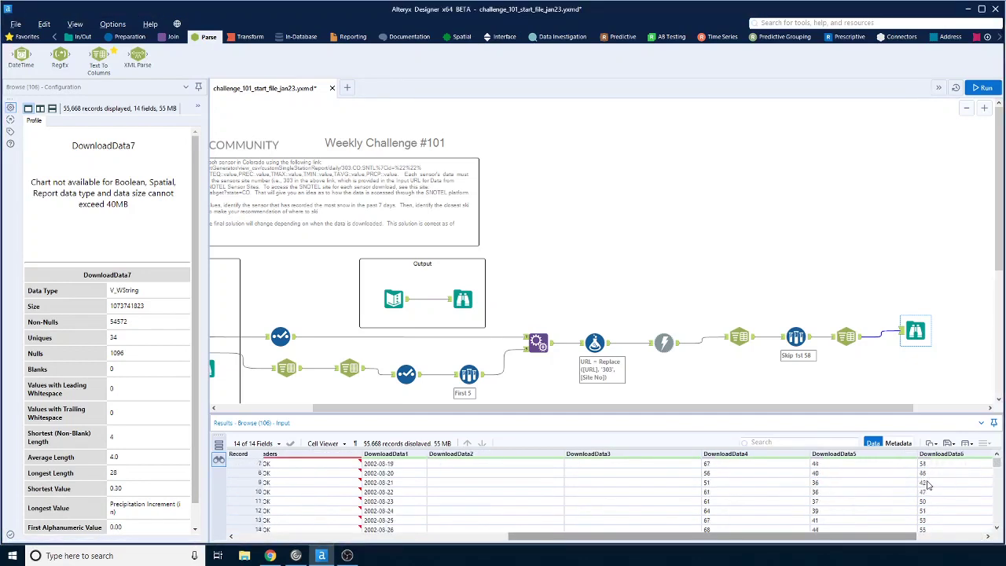
{"action": "scroll", "coordinate": [927, 485], "scroll_direction": "up", "scroll_amount": 2}
{"action": "left_click", "coordinate": [951, 466]}
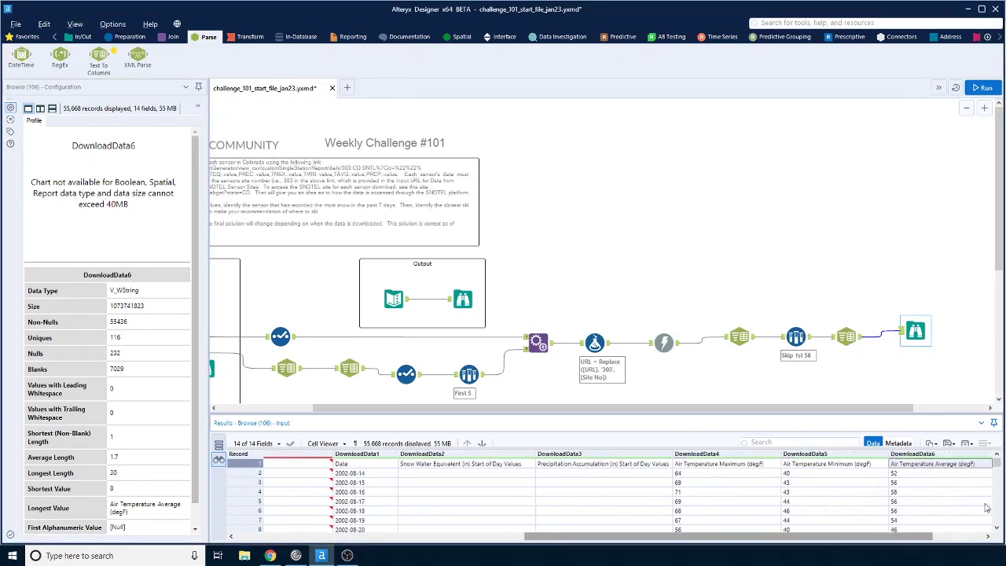
Add a Dynamic Rename tool connected to the output of the comma-splitting Text To Columns tool.
{"action": "left_click", "coordinate": [998, 38]}
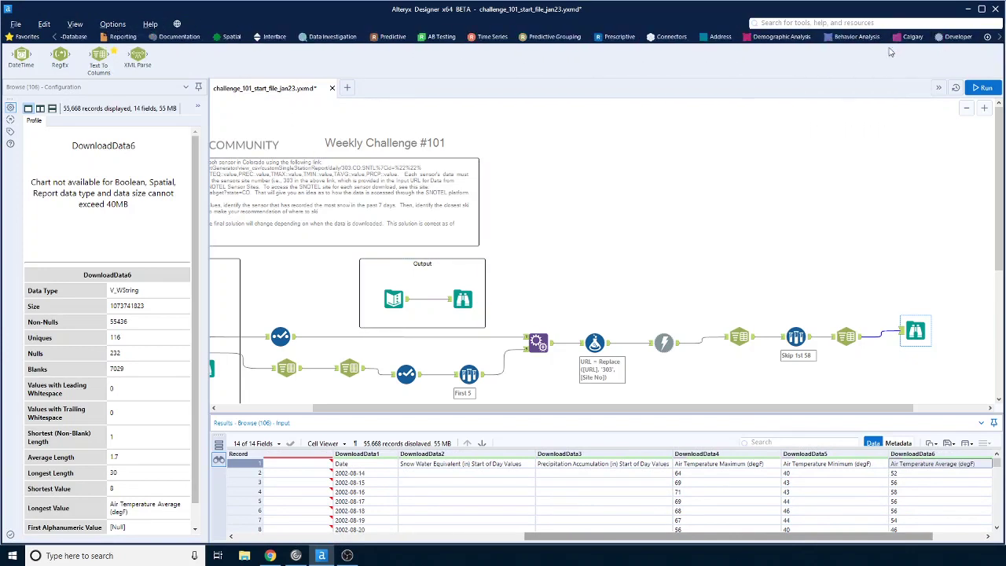
{"action": "left_click", "coordinate": [958, 36]}
{"action": "left_click_drag", "start_coordinate": [447, 58], "coordinate": [903, 360]}
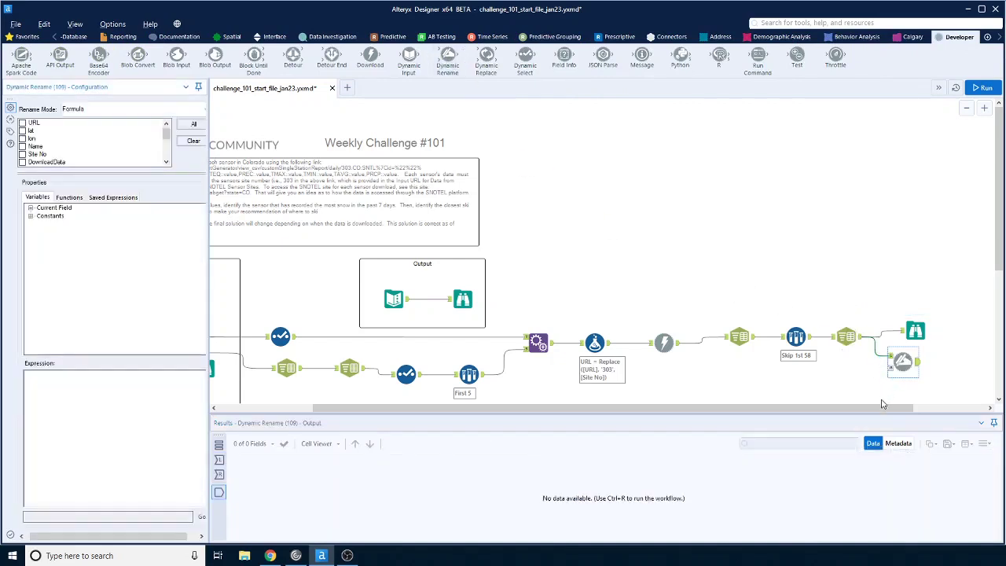
{"action": "left_click_drag", "start_coordinate": [881, 404], "coordinate": [953, 407]}
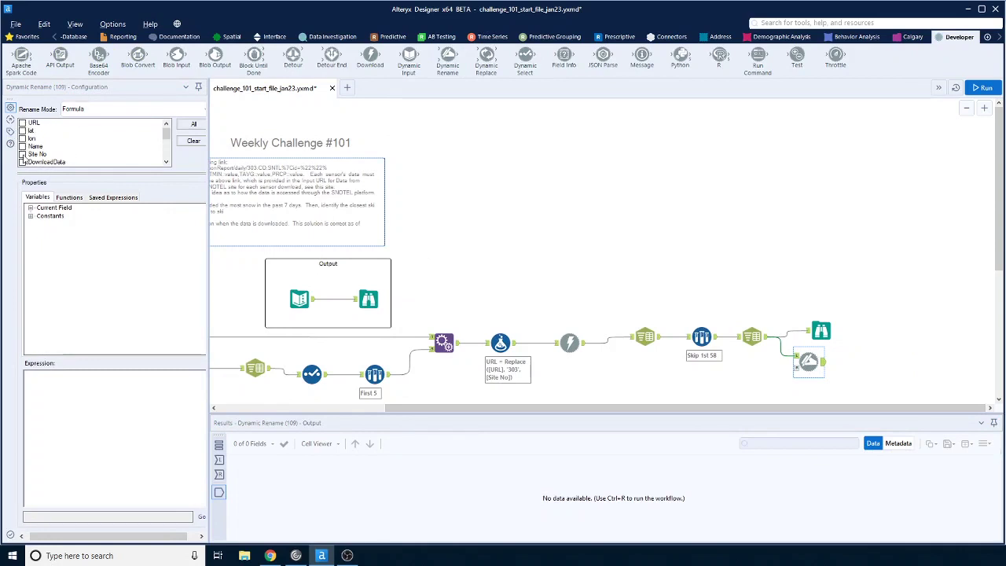
Select the DownloadData1 to DownloadData7 fields for renaming in the Dynamic Rename tool.
{"action": "scroll", "coordinate": [24, 162], "scroll_direction": "down", "scroll_amount": 1}
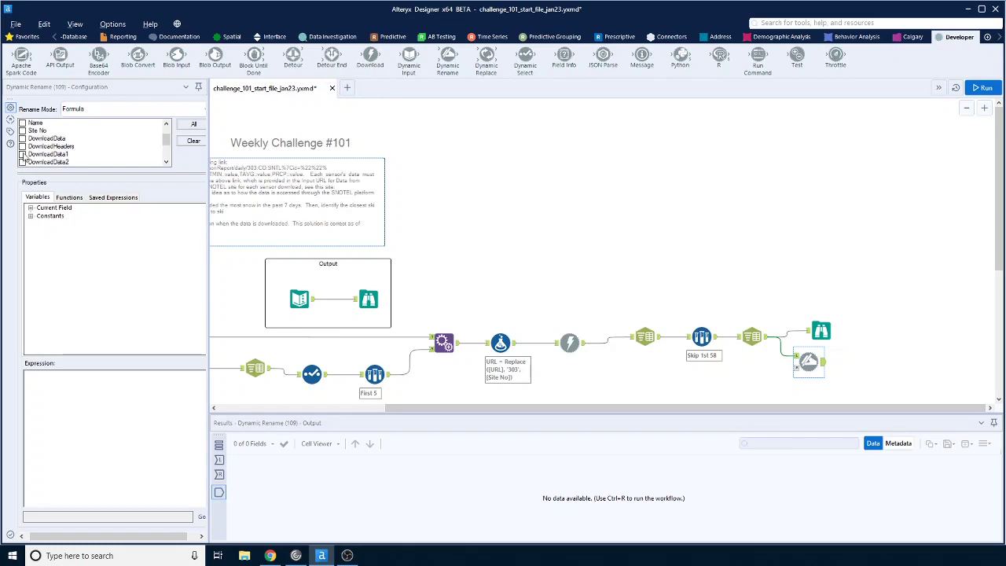
{"action": "left_click", "coordinate": [22, 156]}
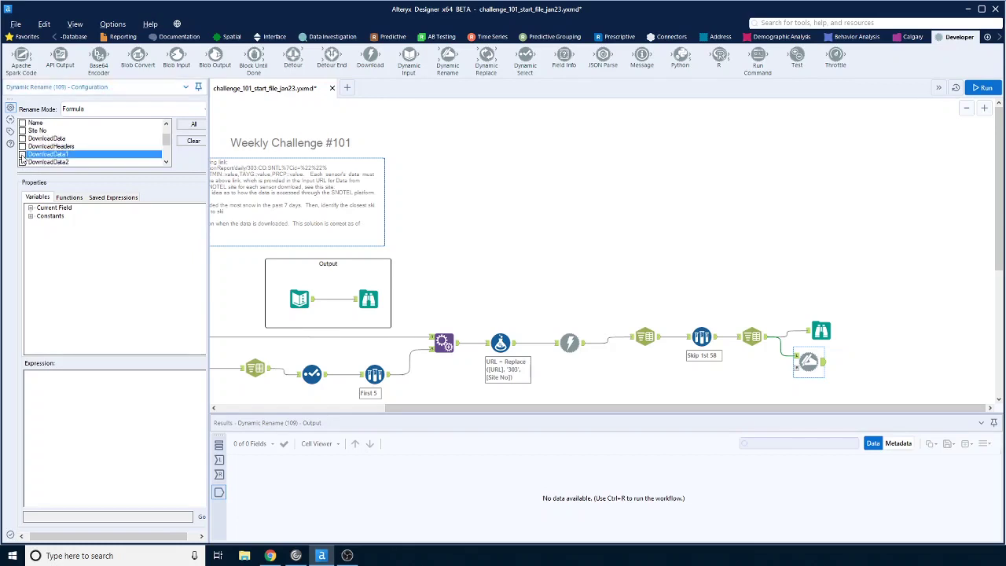
{"action": "left_click", "coordinate": [22, 161]}
{"action": "scroll", "coordinate": [29, 149], "scroll_direction": "down", "scroll_amount": 2}
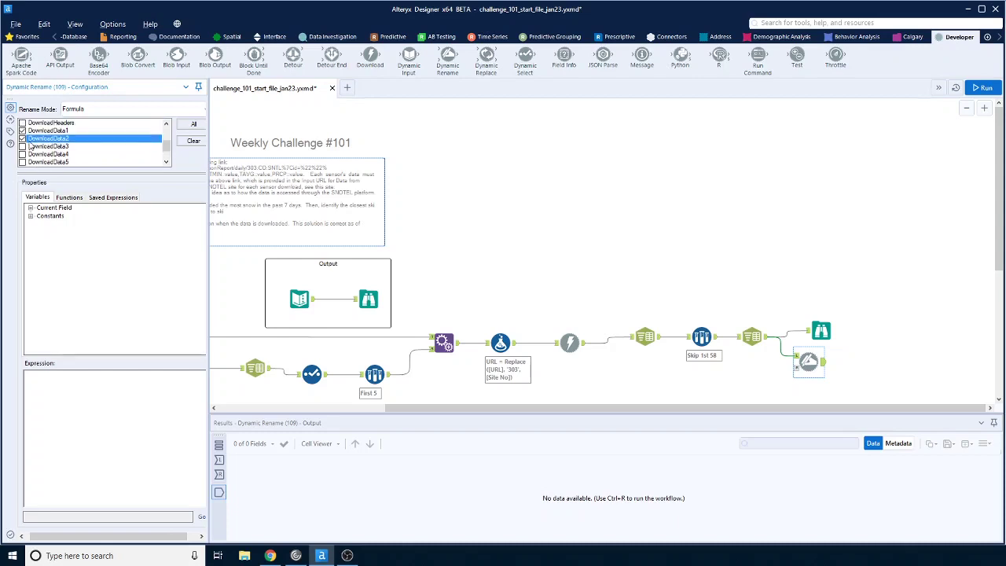
{"action": "left_click", "coordinate": [22, 146]}
{"action": "left_click", "coordinate": [23, 154]}
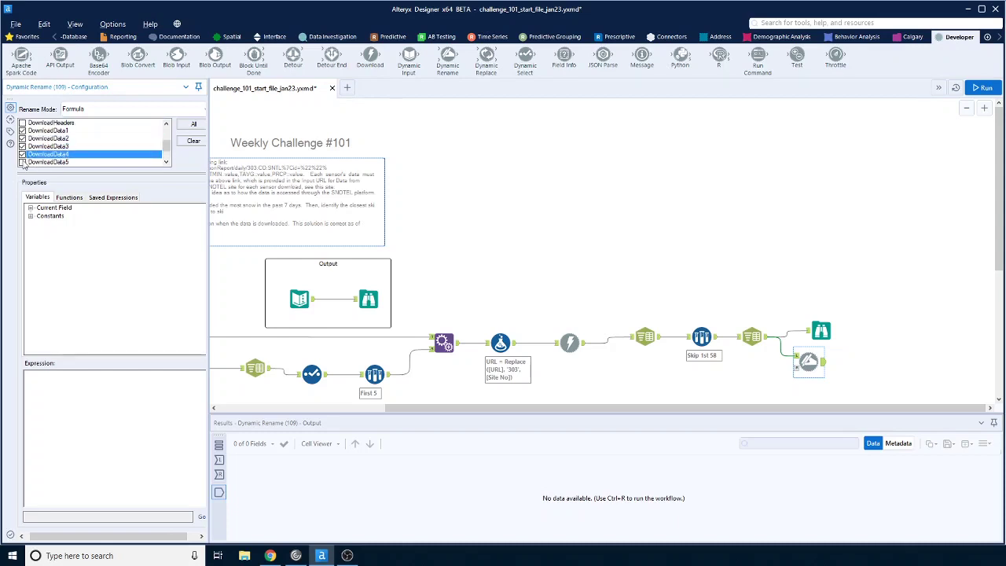
{"action": "left_click", "coordinate": [23, 162]}
{"action": "scroll", "coordinate": [35, 152], "scroll_direction": "down", "scroll_amount": 1}
{"action": "left_click", "coordinate": [22, 146]}
{"action": "left_click", "coordinate": [23, 154]}
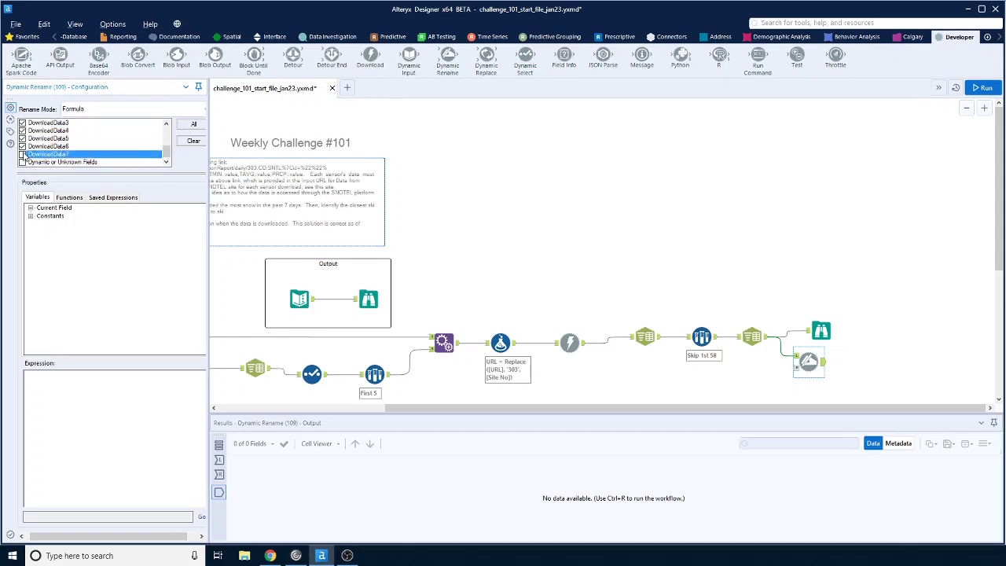
Set the rename mode to Take Field Names from First Row of Data and run the workflow.
{"action": "left_click", "coordinate": [123, 113]}
{"action": "left_click", "coordinate": [114, 151]}
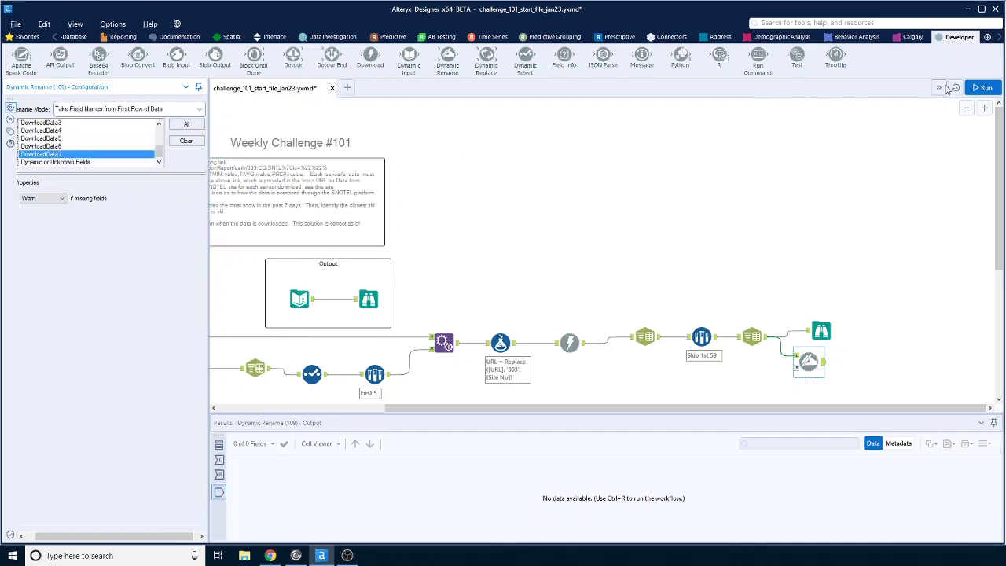
{"action": "left_click", "coordinate": [982, 88]}
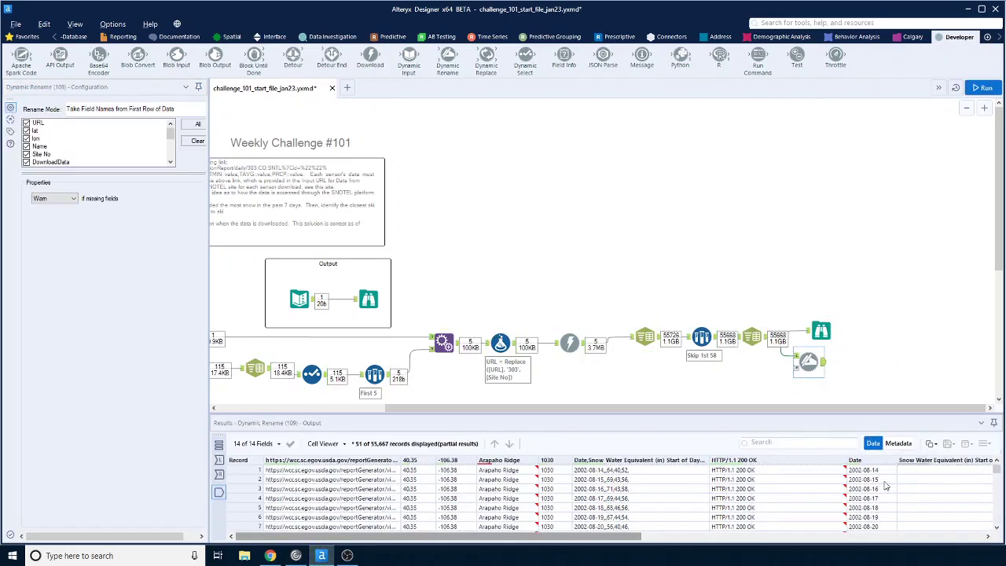
Disconnect the Browse tool from Text To Columns, attach it after Dynamic Rename, and look through the records of both tools.
{"action": "left_click", "coordinate": [795, 336]}
{"action": "left_click", "coordinate": [794, 336]}
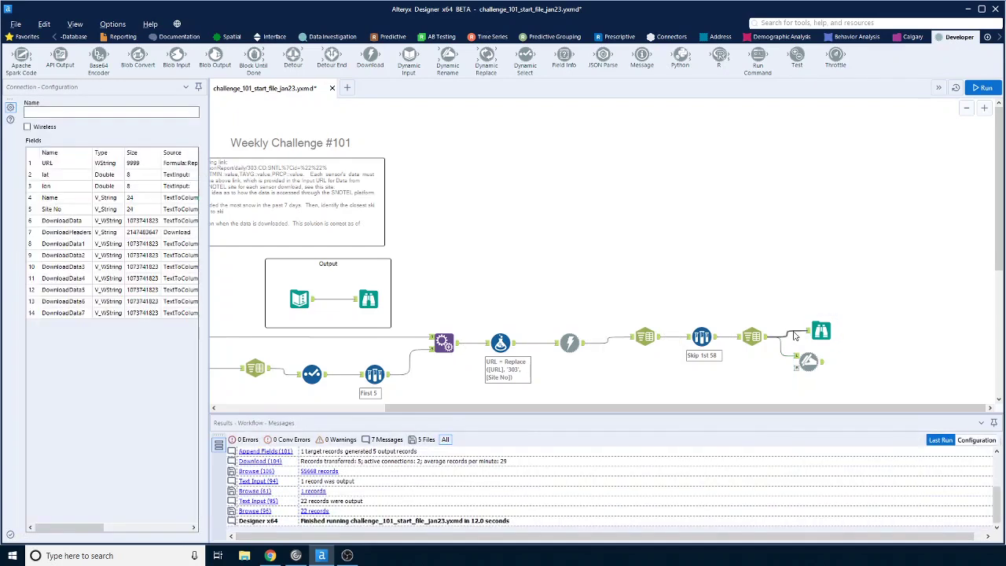
{"action": "key", "text": "Delete"}
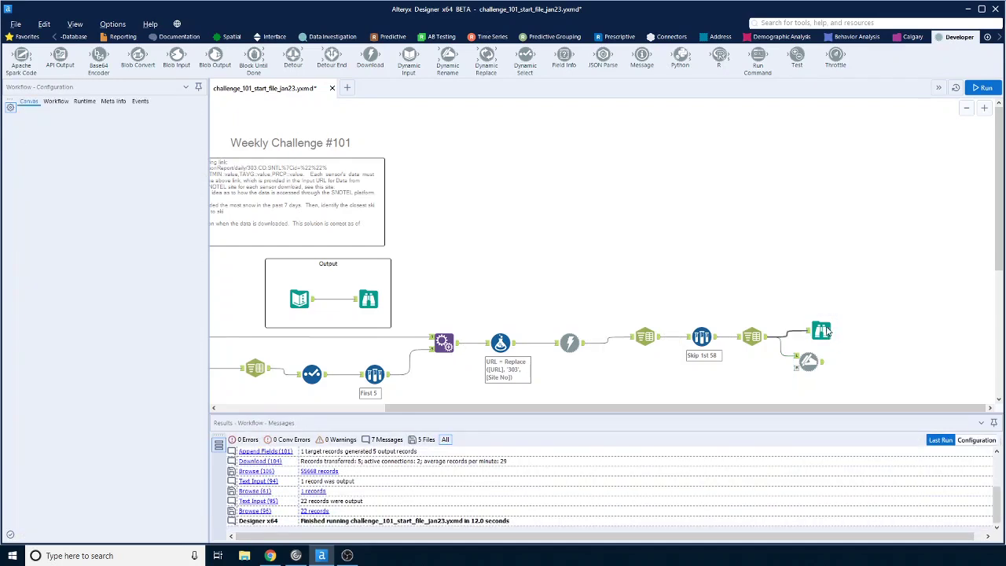
{"action": "left_click_drag", "start_coordinate": [820, 330], "coordinate": [891, 362]}
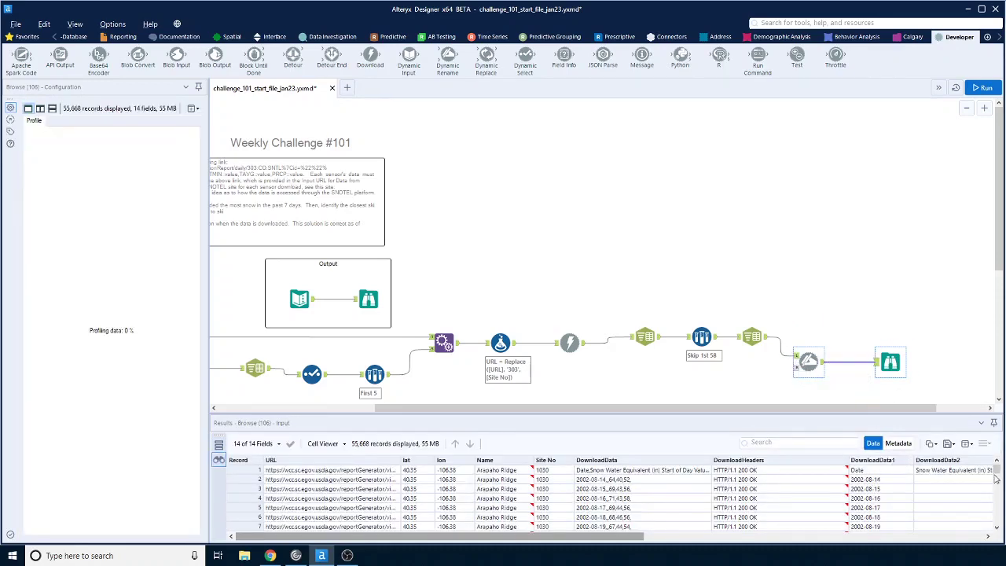
{"action": "left_click_drag", "start_coordinate": [996, 469], "coordinate": [1000, 520]}
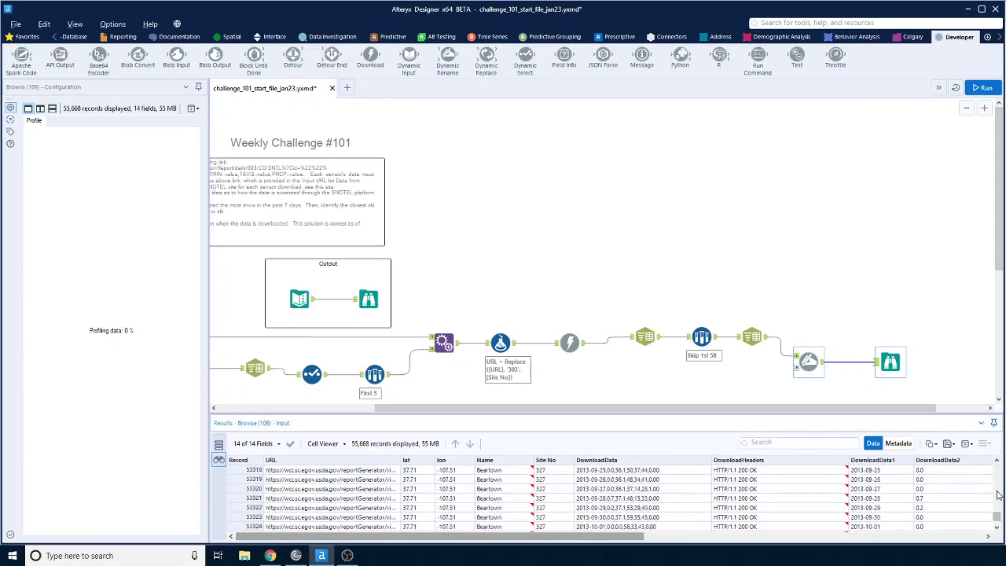
{"action": "left_click_drag", "start_coordinate": [996, 511], "coordinate": [998, 492]}
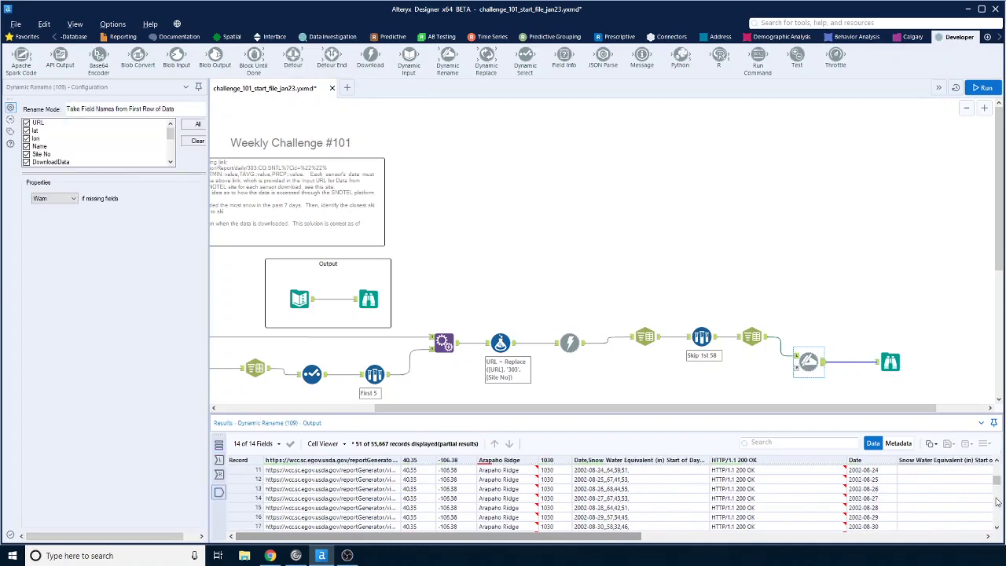
{"action": "scroll", "coordinate": [997, 501], "scroll_direction": "down", "scroll_amount": 11}
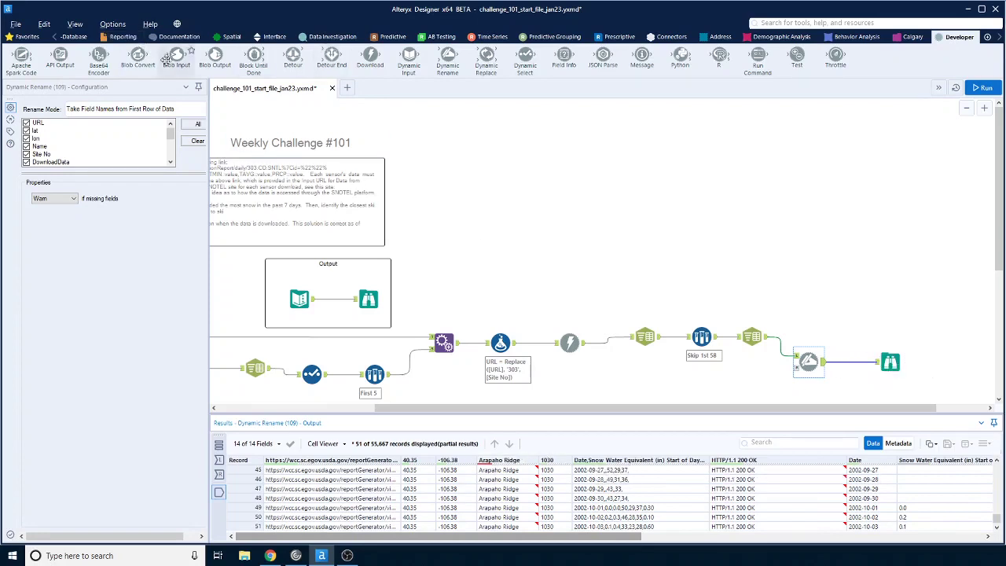
Insert a Filter tool between Dynamic Rename and Browse, and choose Date as its basic filter column.
{"action": "left_click", "coordinate": [57, 38]}
{"action": "left_click", "coordinate": [56, 37]}
{"action": "left_click", "coordinate": [56, 38]}
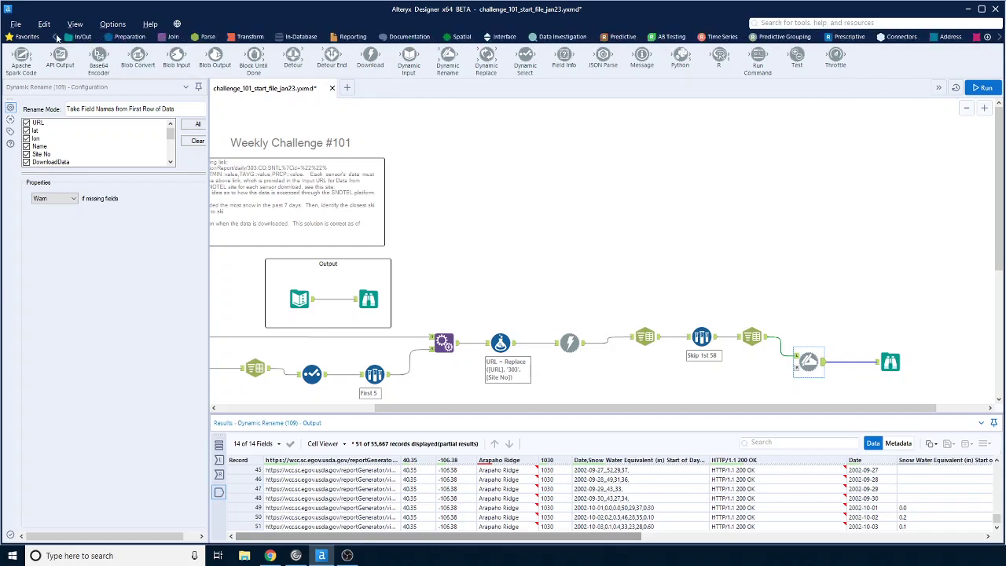
{"action": "left_click", "coordinate": [129, 37]}
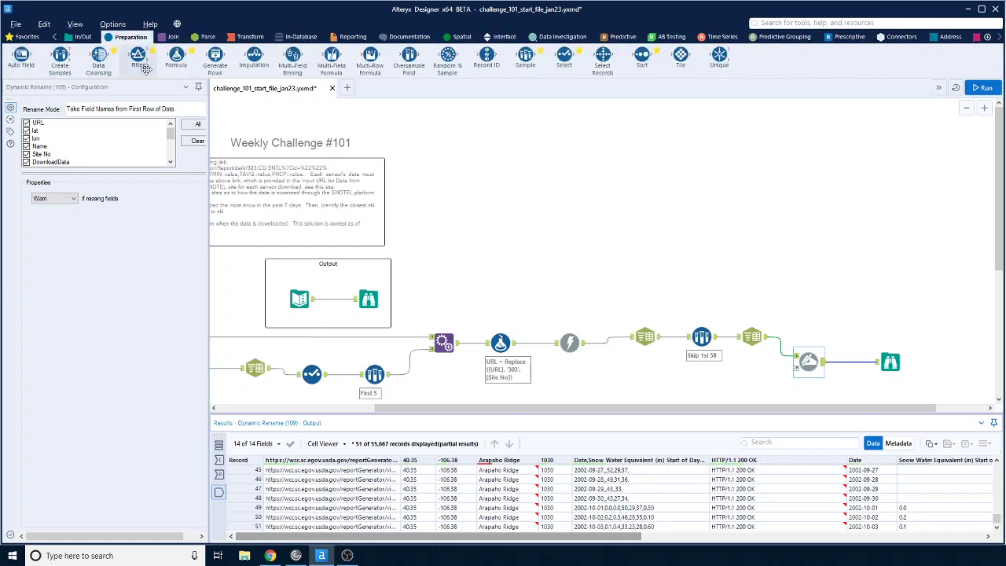
{"action": "left_click_drag", "start_coordinate": [137, 56], "coordinate": [852, 367]}
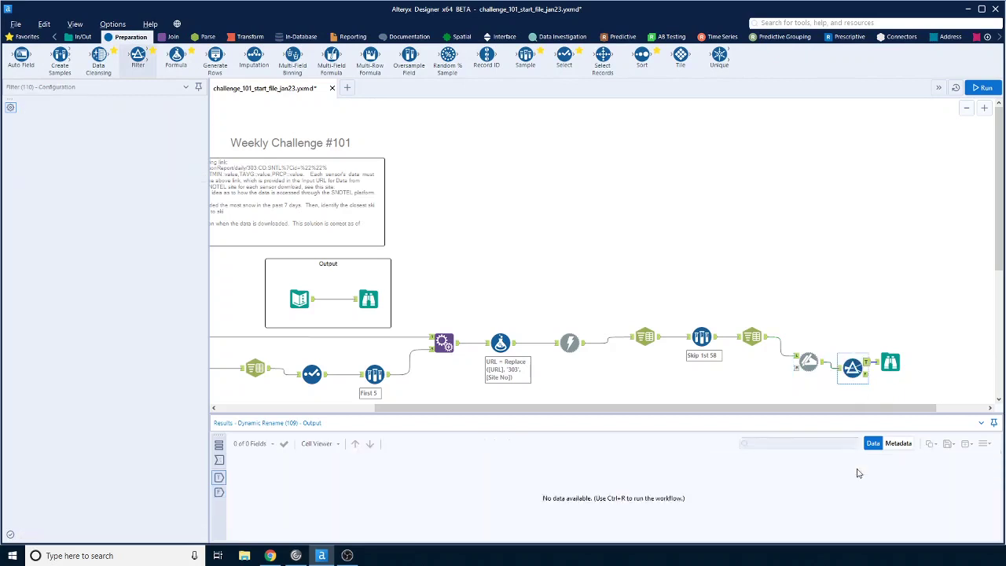
{"action": "left_click", "coordinate": [928, 362]}
{"action": "left_click", "coordinate": [852, 367]}
{"action": "left_click", "coordinate": [66, 146]}
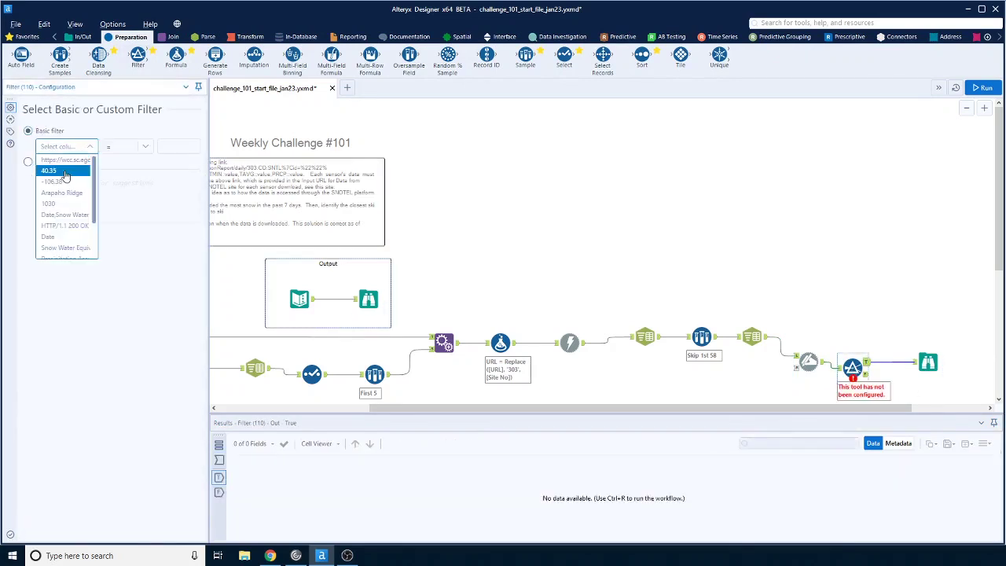
{"action": "left_click", "coordinate": [61, 237]}
Exclude URL, lat, lon, Name, Site No, DownloadData, DownloadHeaders and Dynamic or Unknown Fields from renaming in the Dynamic Rename tool.
{"action": "left_click", "coordinate": [808, 361]}
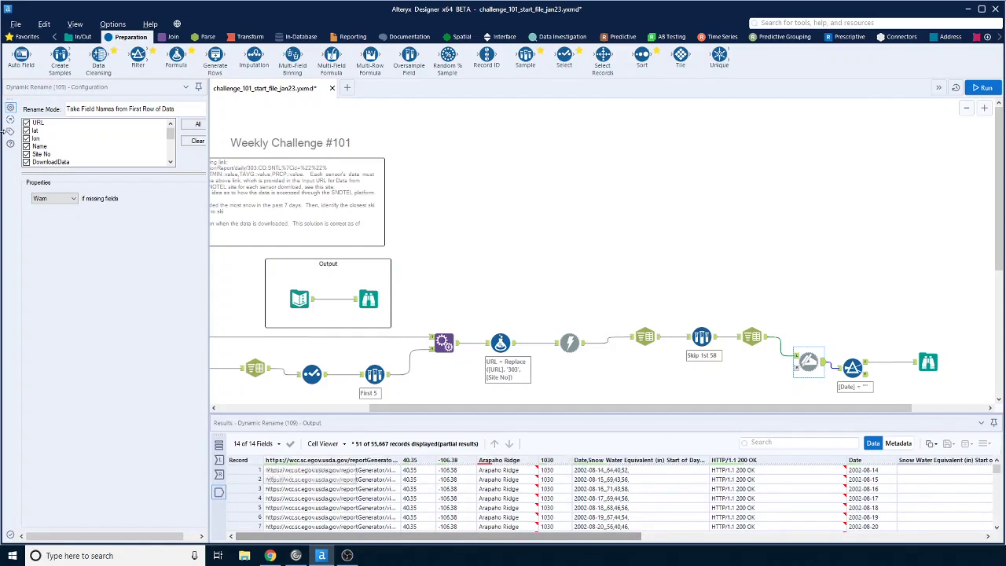
{"action": "left_click", "coordinate": [26, 123]}
{"action": "left_click", "coordinate": [26, 131]}
{"action": "left_click", "coordinate": [26, 138]}
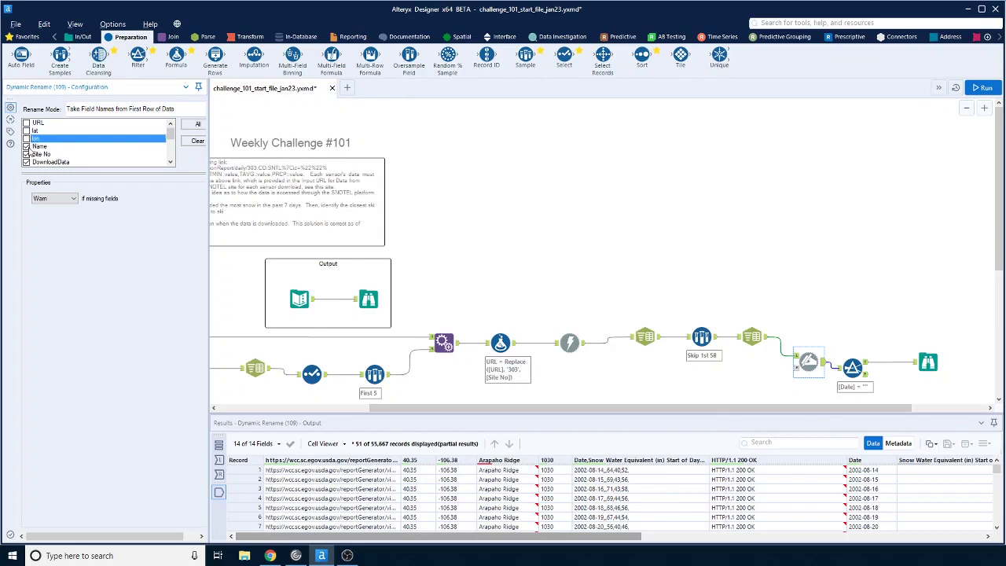
{"action": "left_click", "coordinate": [25, 147]}
{"action": "left_click", "coordinate": [26, 154]}
{"action": "left_click", "coordinate": [27, 162]}
{"action": "left_click", "coordinate": [27, 162]}
{"action": "scroll", "coordinate": [31, 158], "scroll_direction": "down", "scroll_amount": 1}
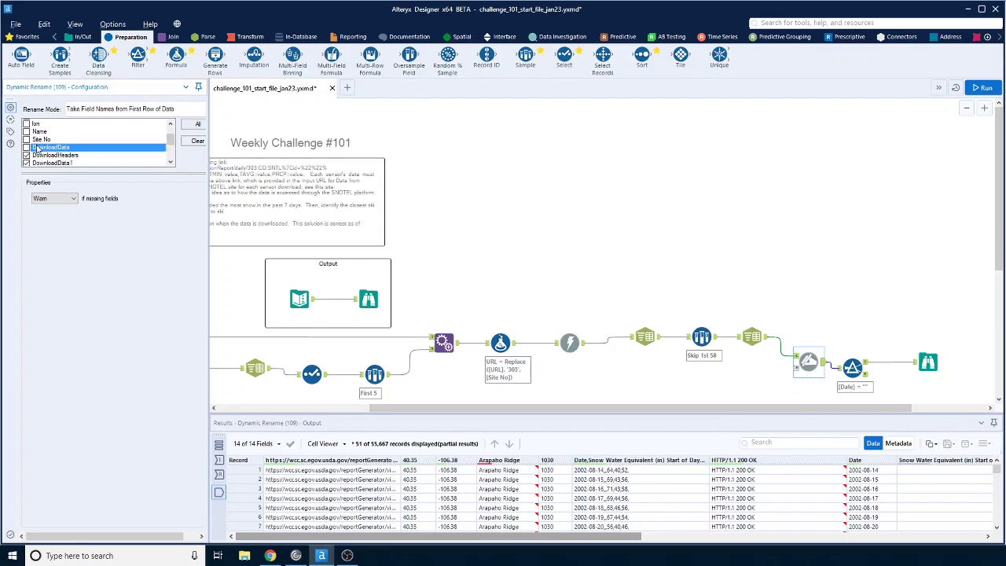
{"action": "scroll", "coordinate": [31, 153], "scroll_direction": "down", "scroll_amount": 2}
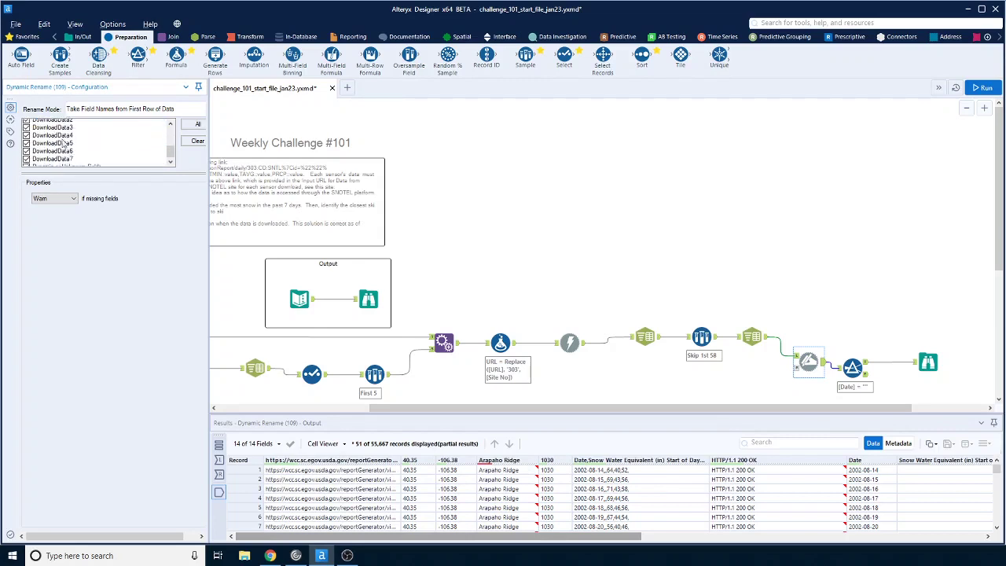
{"action": "left_click", "coordinate": [27, 162]}
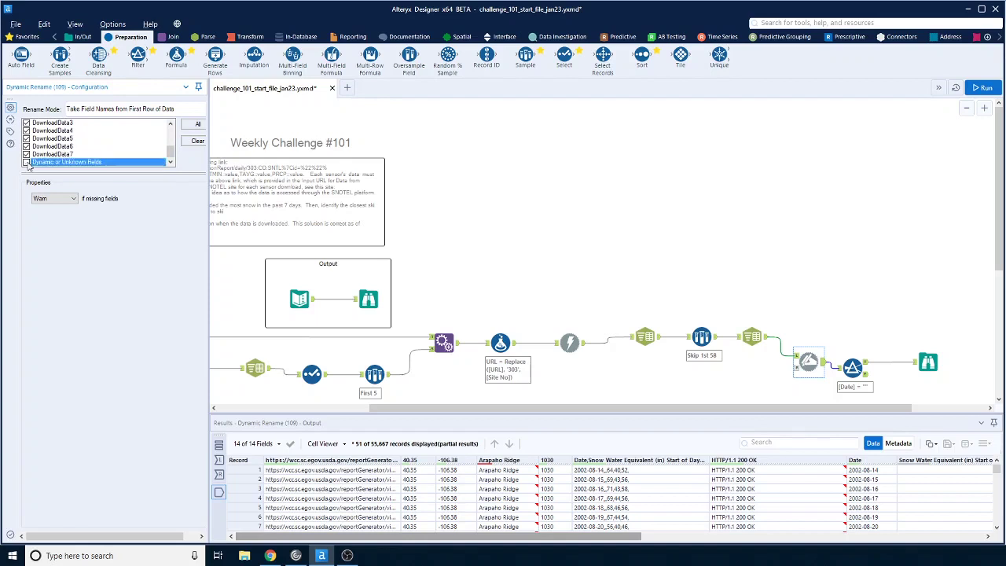
{"action": "left_click", "coordinate": [853, 242]}
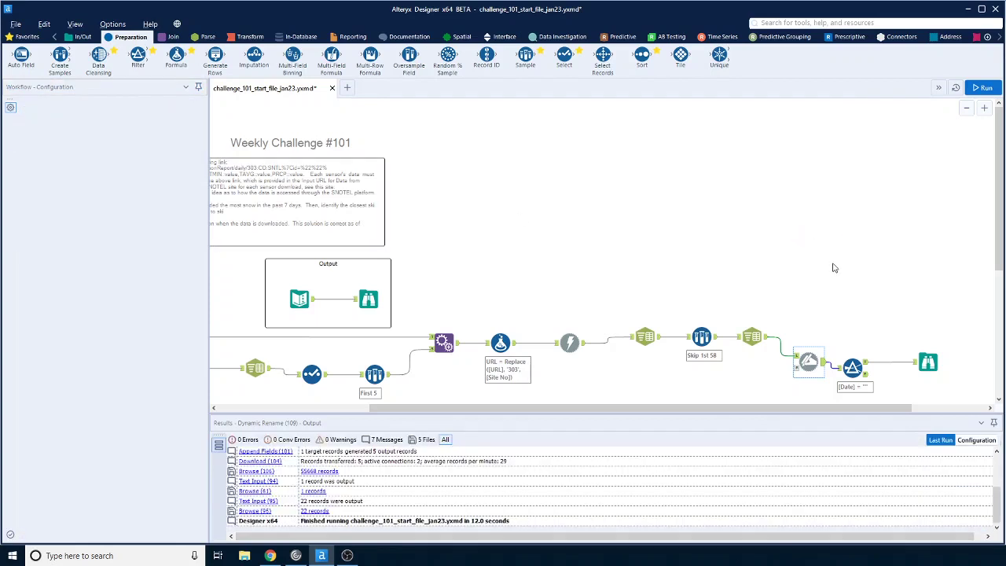
Look through the columns offered by the Filter tool and run the workflow to refresh its incoming field names.
{"action": "left_click", "coordinate": [852, 367]}
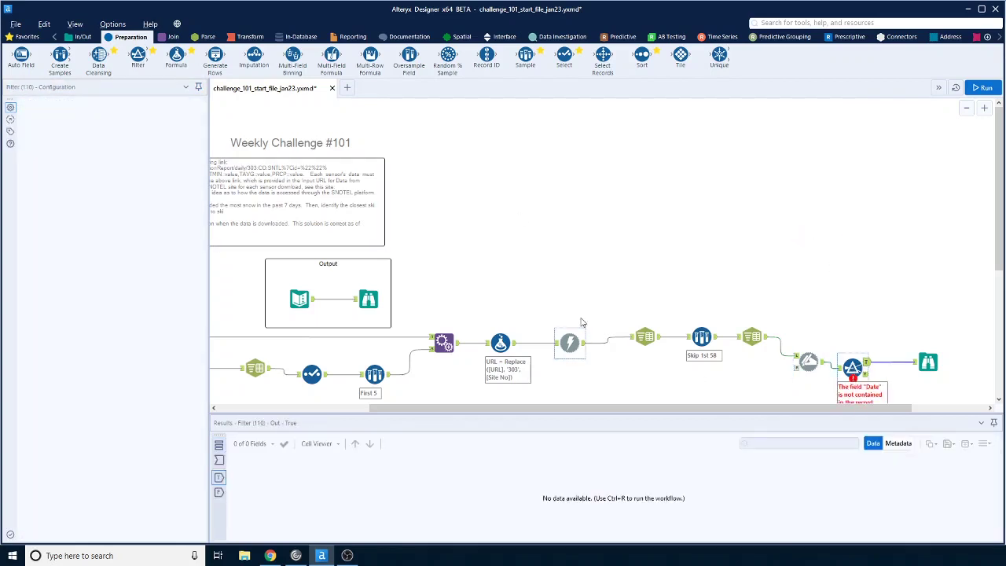
{"action": "left_click", "coordinate": [91, 147]}
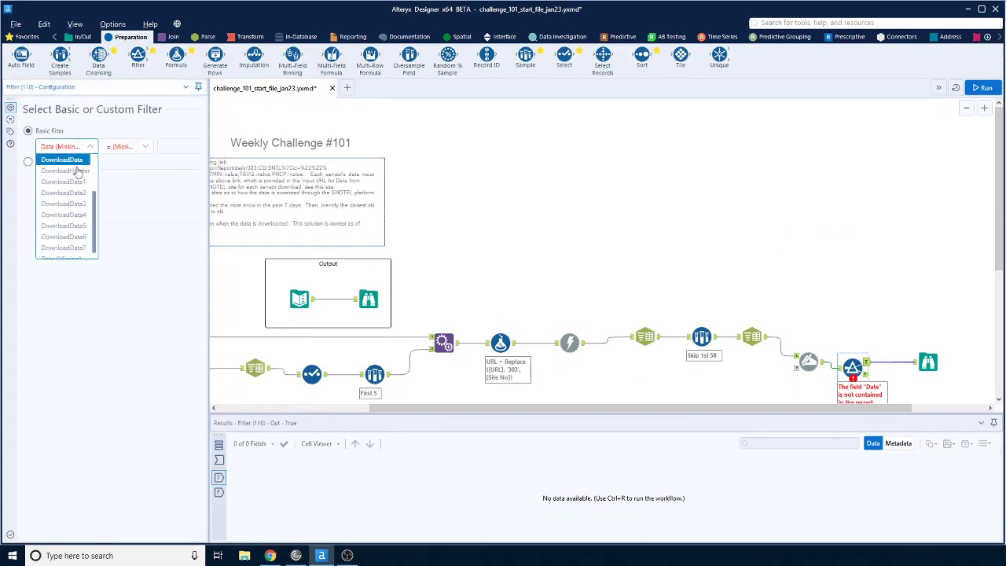
{"action": "left_click_drag", "start_coordinate": [95, 209], "coordinate": [91, 161]}
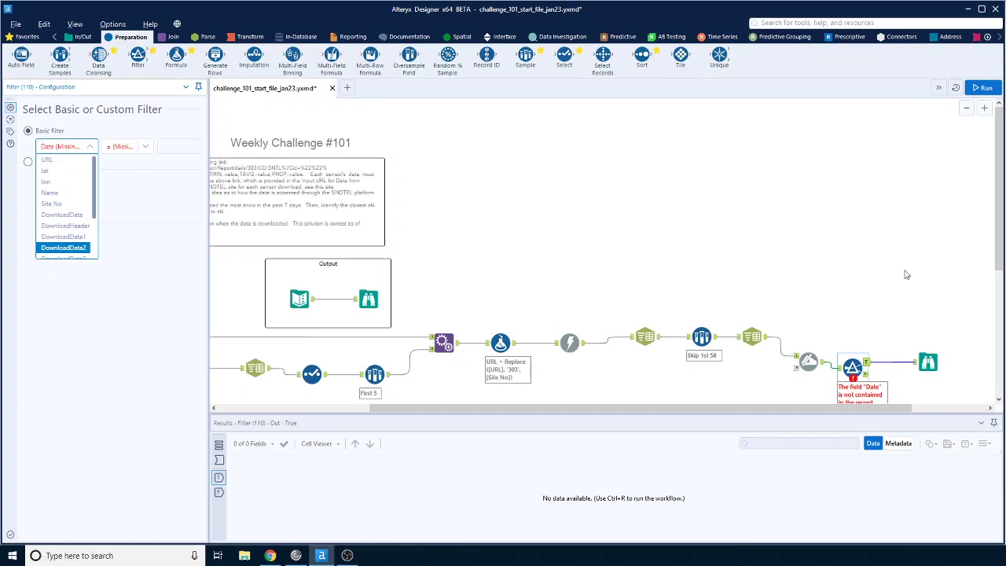
{"action": "left_click", "coordinate": [988, 88]}
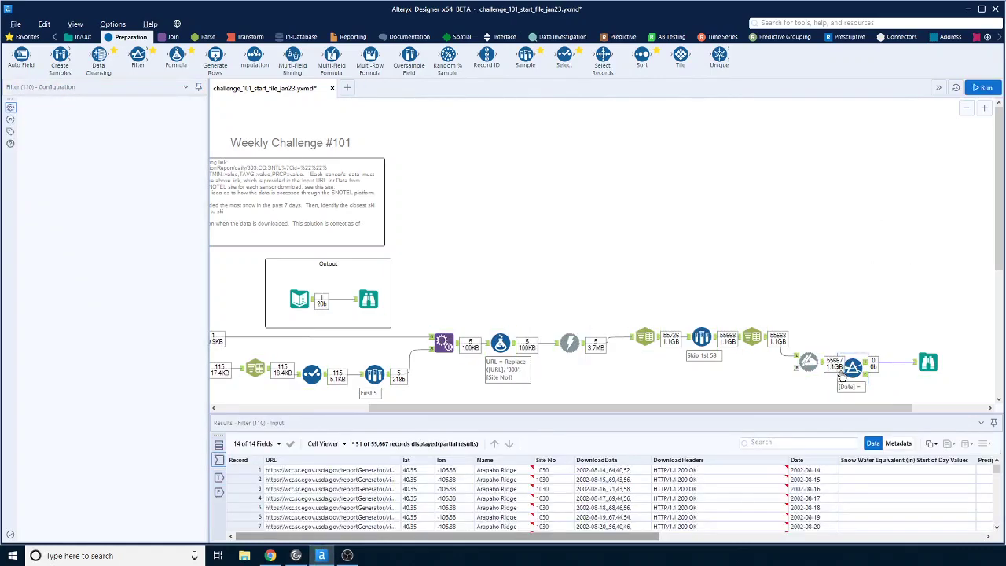
{"action": "left_click", "coordinate": [928, 363]}
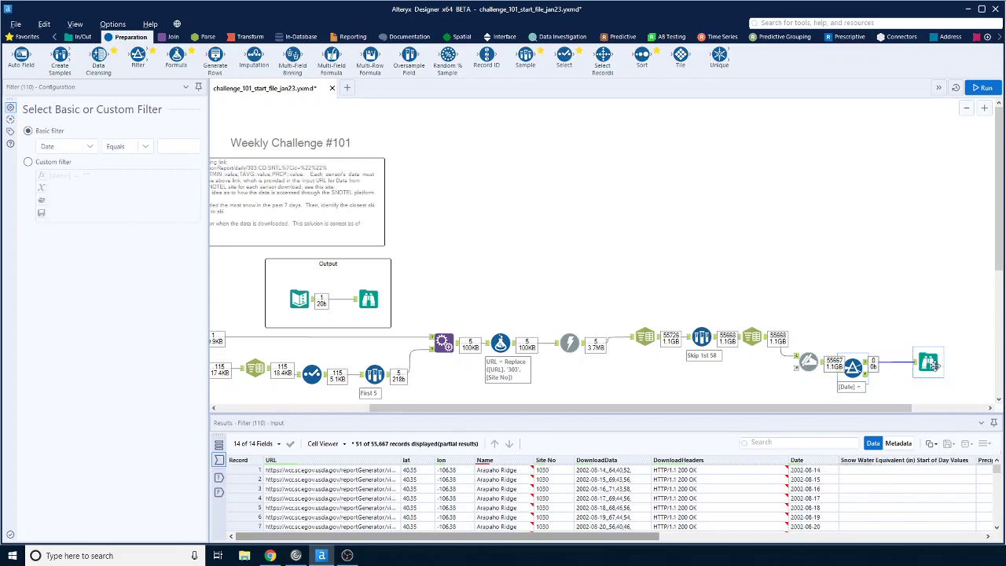
Set the Filter tool's condition to Date does not equal "Date".
{"action": "left_click", "coordinate": [852, 367]}
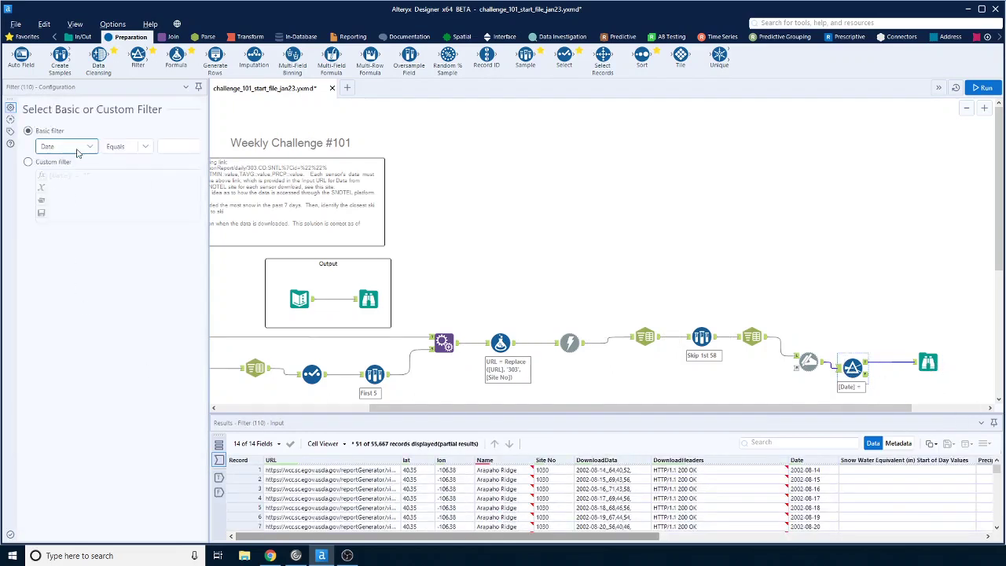
{"action": "left_click", "coordinate": [144, 146]}
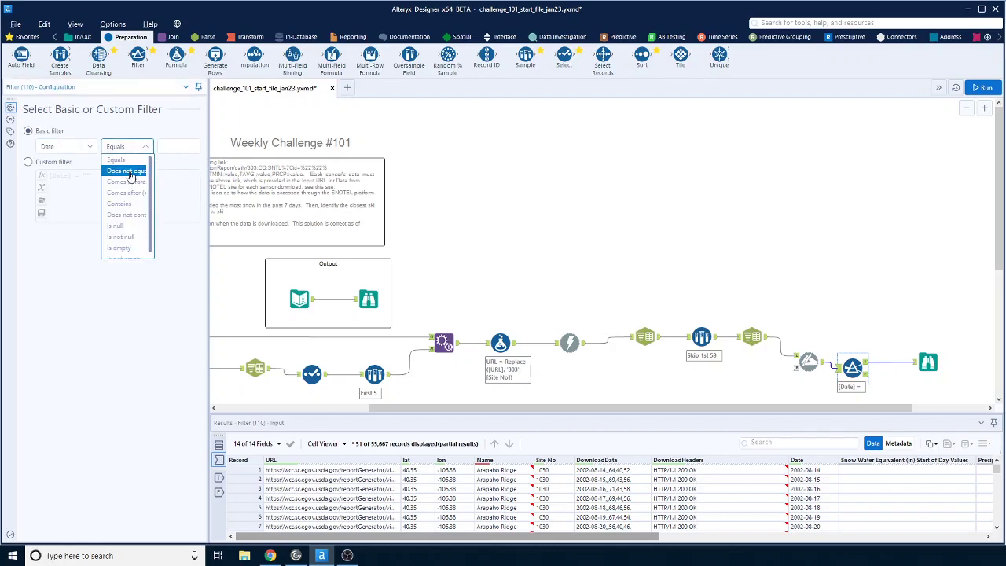
{"action": "left_click", "coordinate": [126, 167]}
{"action": "left_click", "coordinate": [180, 146]}
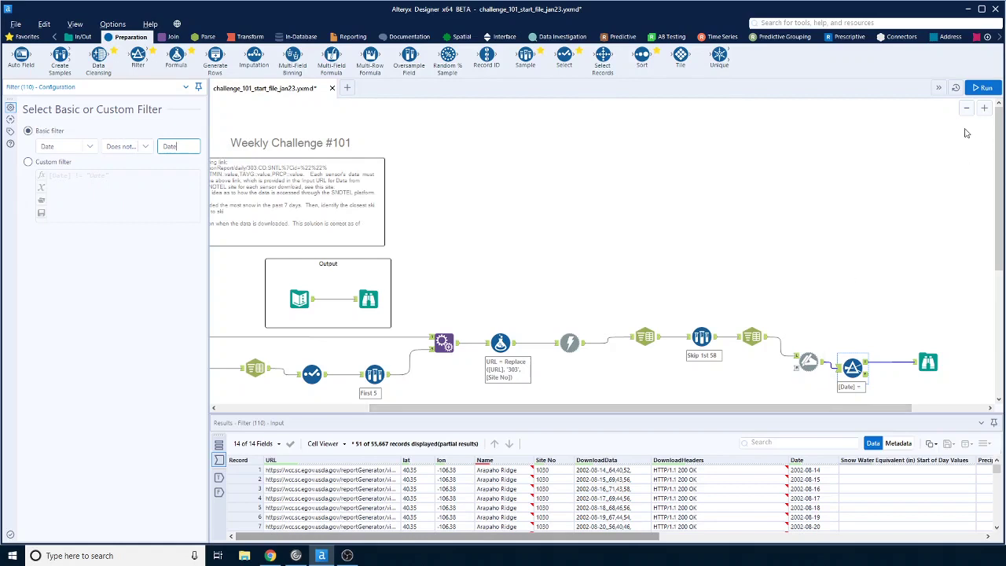
Run the workflow and examine the records in the Filter tool's False and True outputs.
{"action": "left_click", "coordinate": [984, 87]}
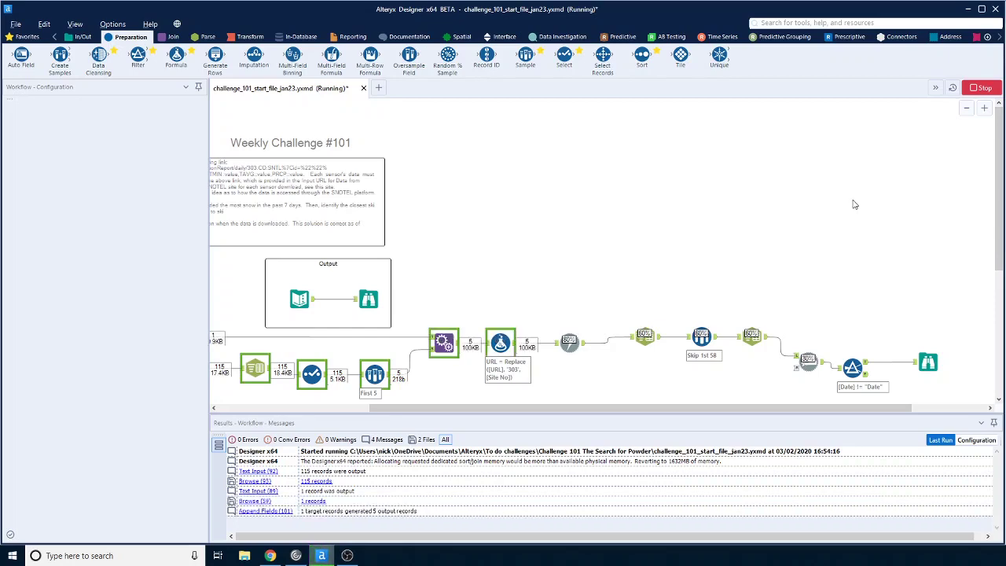
{"action": "left_click", "coordinate": [864, 375]}
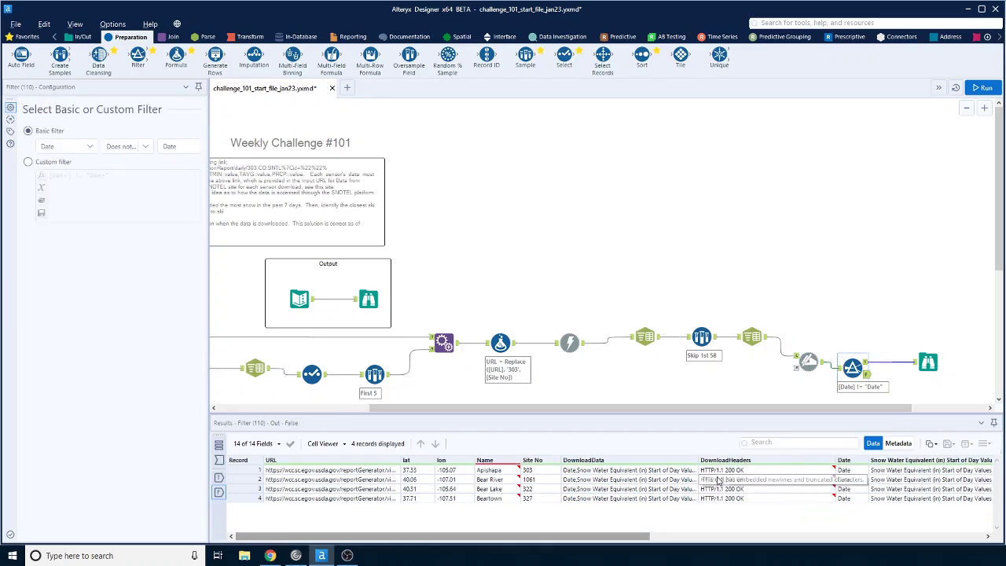
{"action": "left_click", "coordinate": [866, 363]}
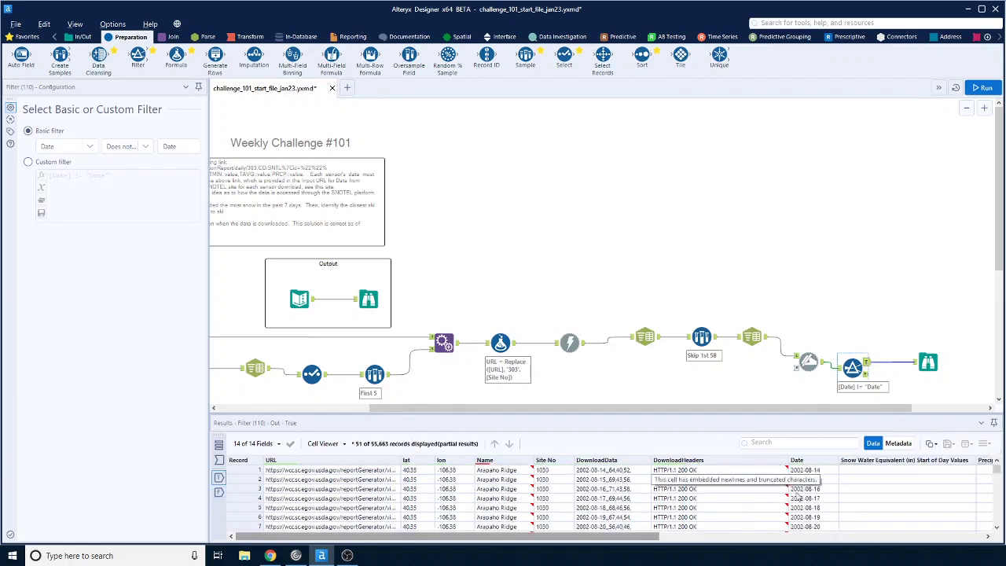
Move the Browse tool further from the Filter and check the Date field's data type in the Browse metadata.
{"action": "left_click_drag", "start_coordinate": [928, 362], "coordinate": [965, 360]}
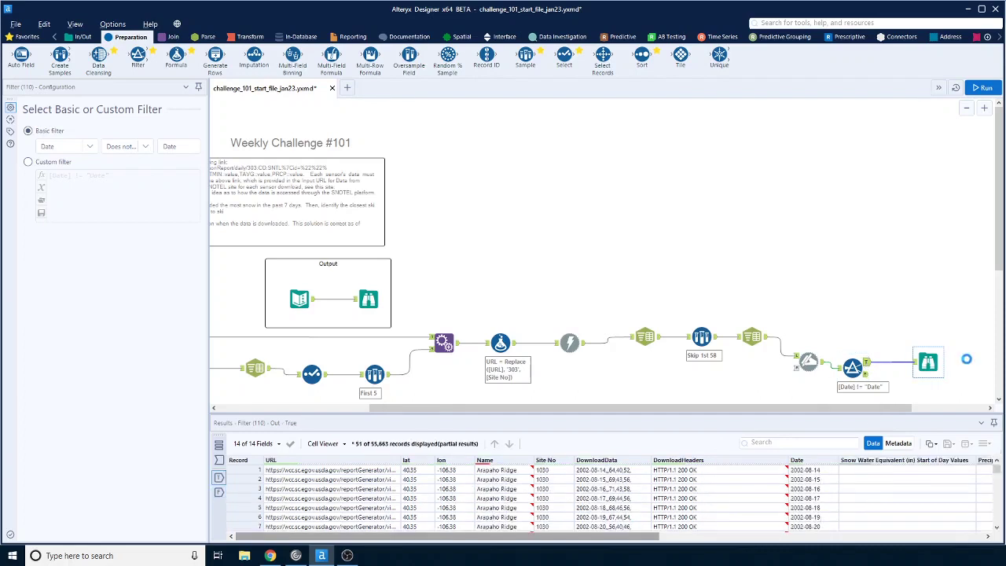
{"action": "left_click", "coordinate": [814, 471]}
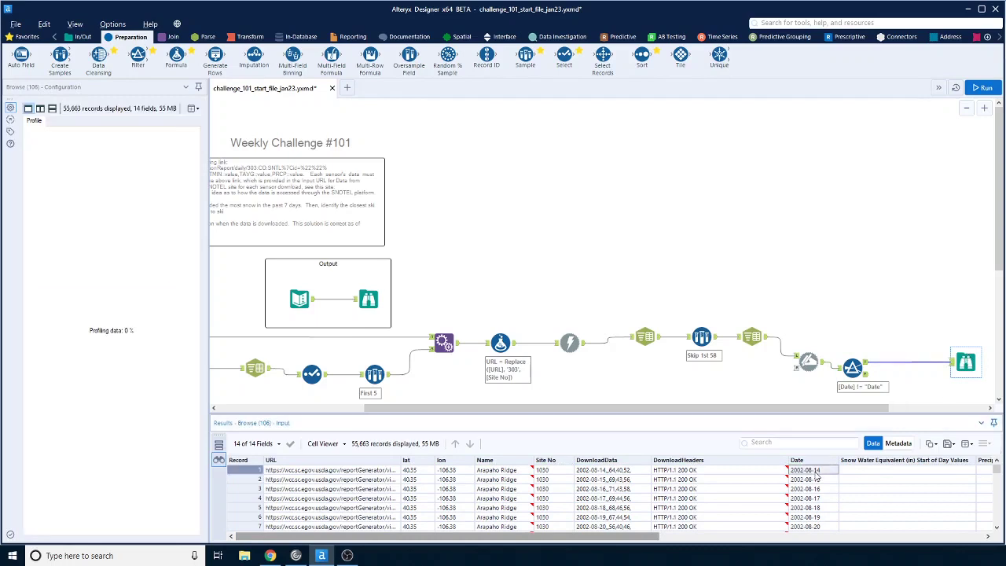
{"action": "left_click", "coordinate": [897, 444]}
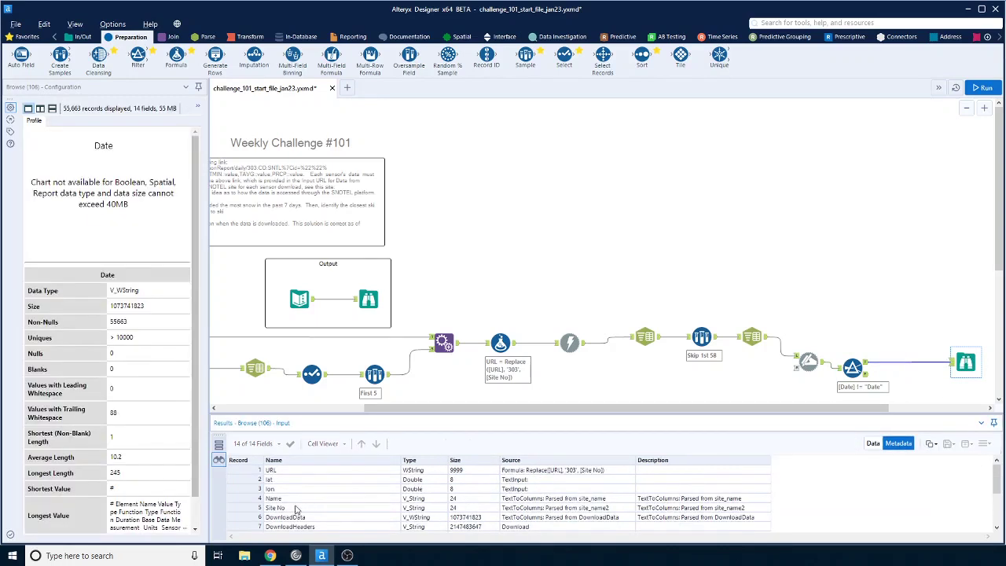
{"action": "scroll", "coordinate": [319, 509], "scroll_direction": "down", "scroll_amount": 2}
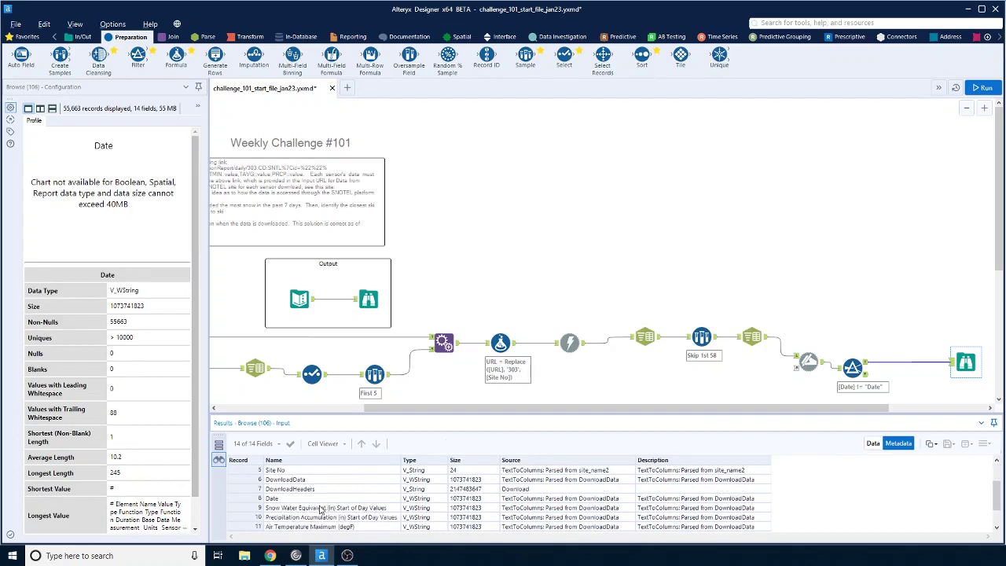
{"action": "left_click", "coordinate": [410, 499]}
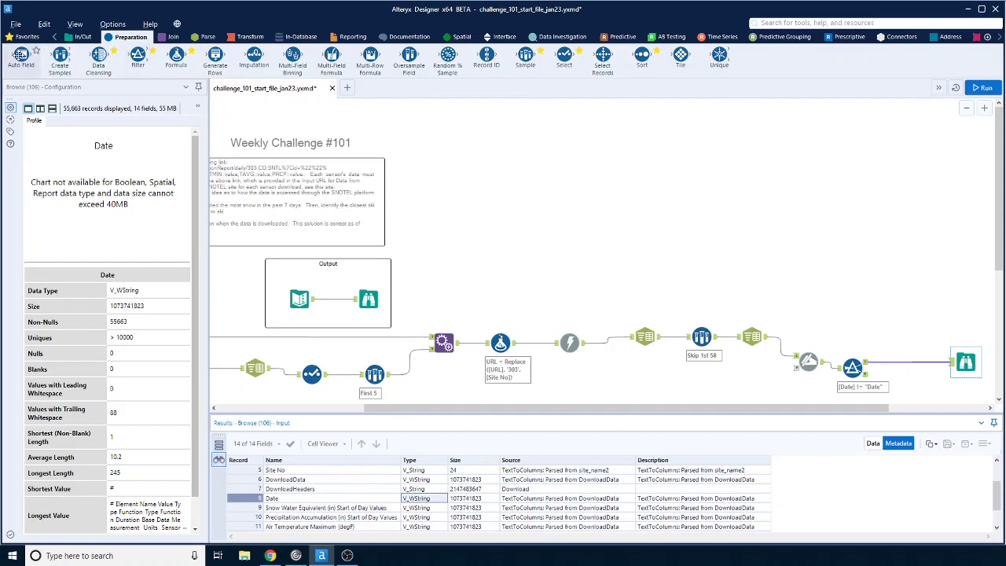
Insert an Auto Field tool between Filter and Browse, then run the workflow and check the resulting field types.
{"action": "left_click_drag", "start_coordinate": [22, 55], "coordinate": [901, 364]}
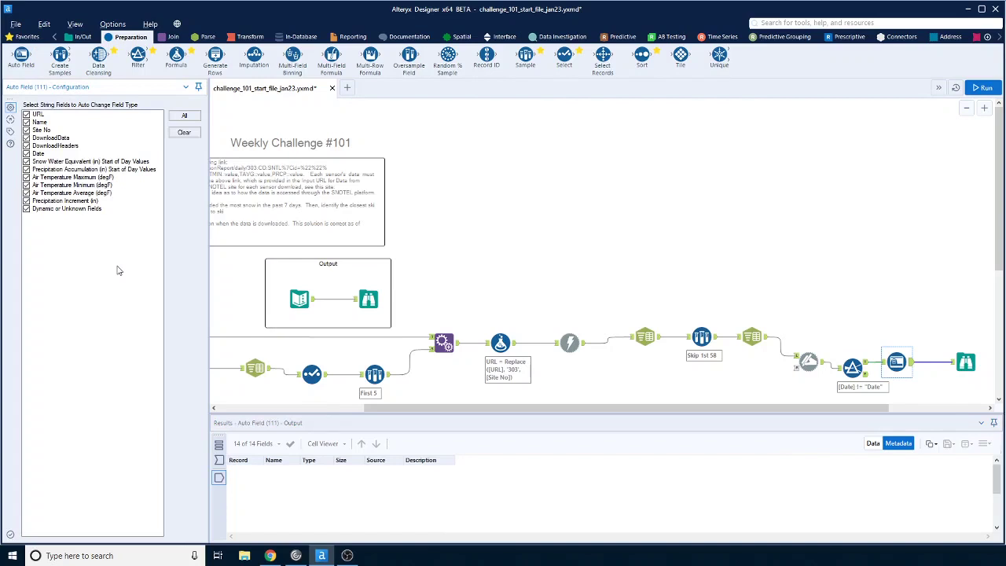
{"action": "left_click", "coordinate": [986, 88]}
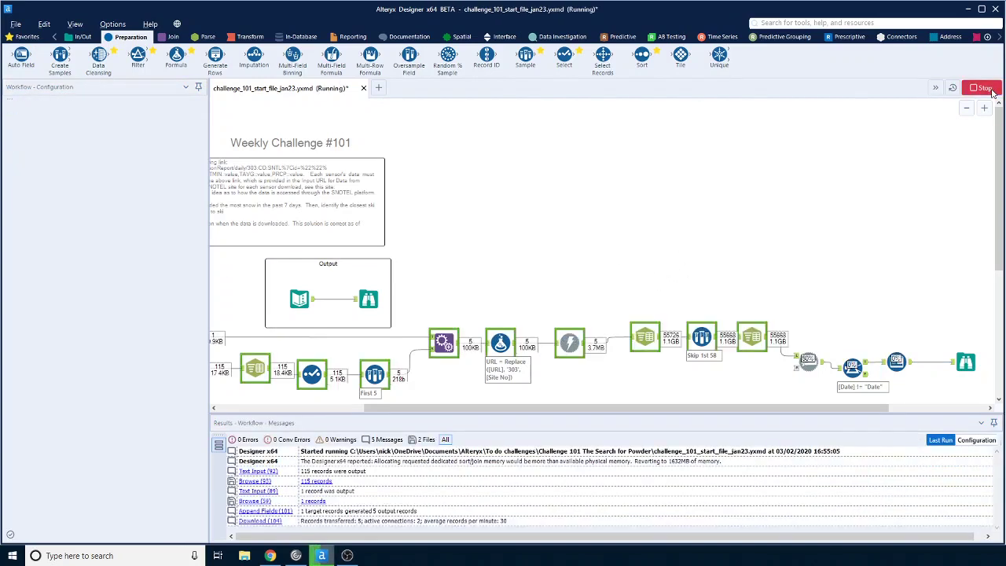
{"action": "scroll", "coordinate": [410, 507], "scroll_direction": "down", "scroll_amount": 3}
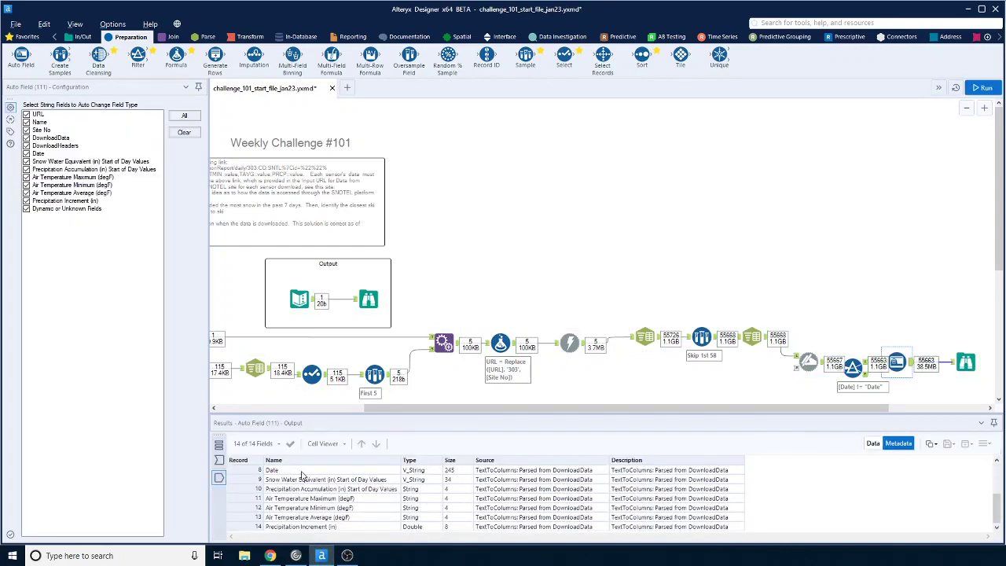
{"action": "left_click", "coordinate": [417, 471]}
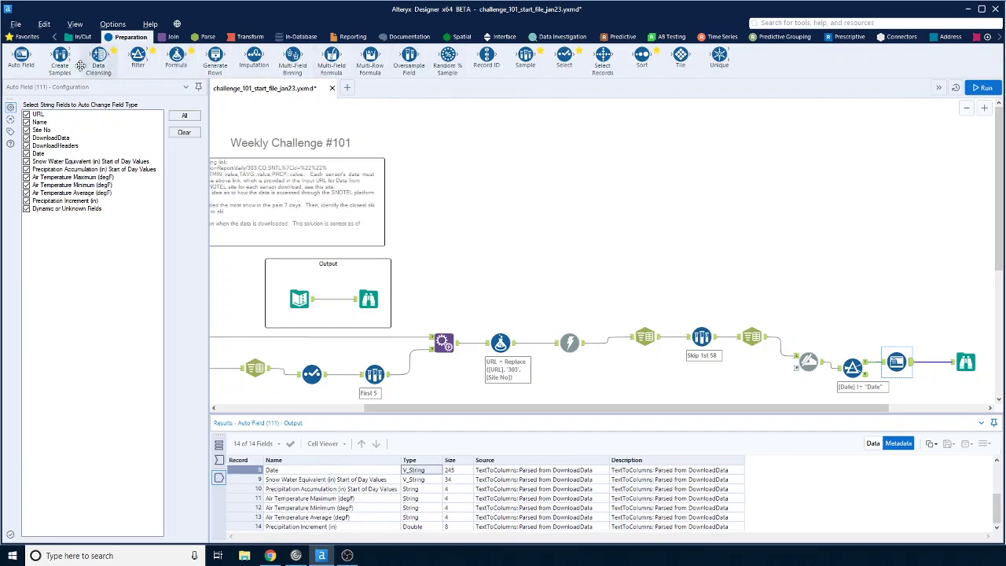
Insert a Select tool after Auto Field that sets the Date field's type to Date, and move Browse further along the workflow.
{"action": "left_click_drag", "start_coordinate": [561, 56], "coordinate": [939, 368]}
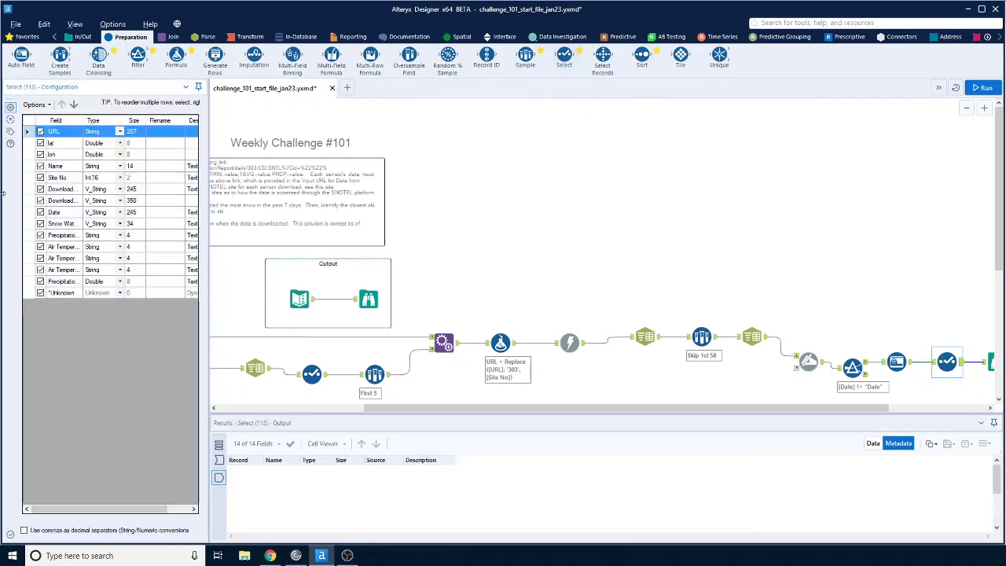
{"action": "left_click", "coordinate": [119, 213]}
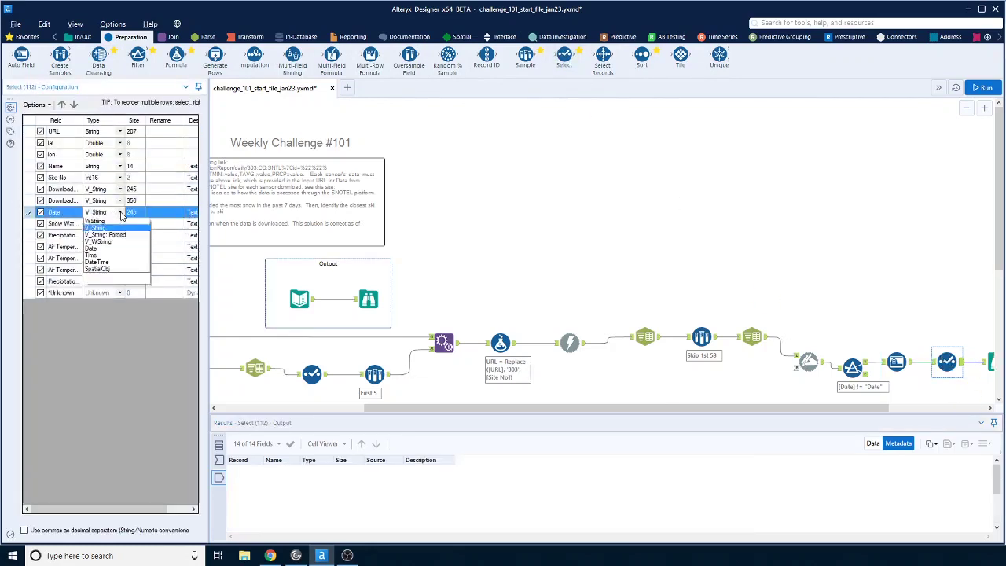
{"action": "left_click", "coordinate": [99, 309]}
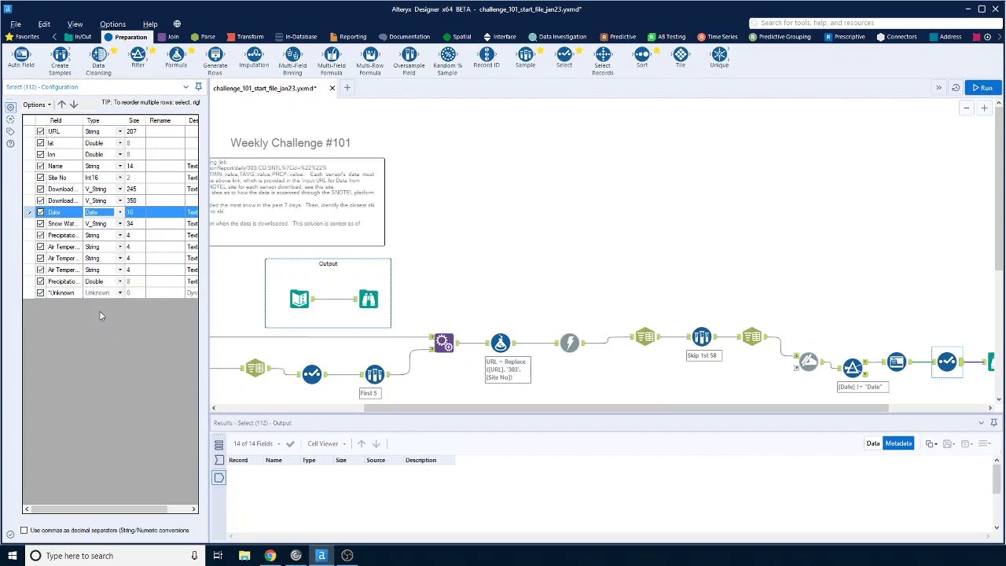
{"action": "left_click_drag", "start_coordinate": [823, 407], "coordinate": [918, 407]}
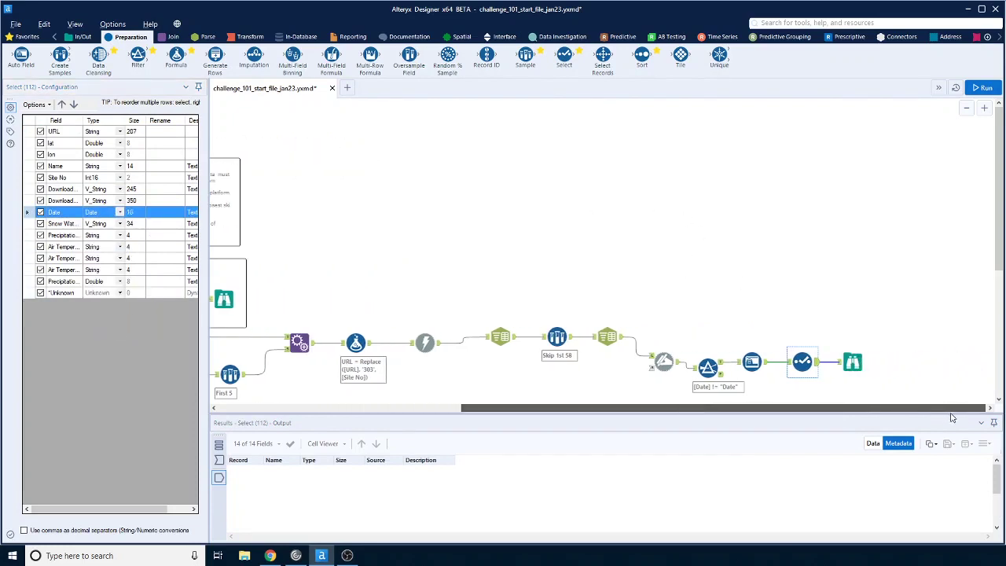
{"action": "left_click_drag", "start_coordinate": [854, 362], "coordinate": [960, 361]}
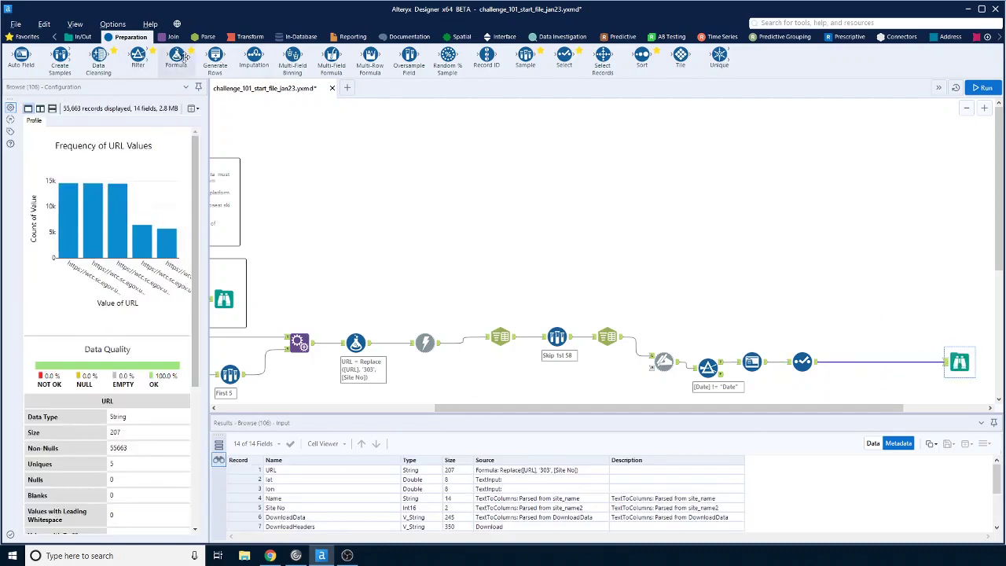
Insert a Filter tool between the Select and Browse tools, and start a custom filter expression with the [Date] field.
{"action": "left_click_drag", "start_coordinate": [137, 55], "coordinate": [864, 365]}
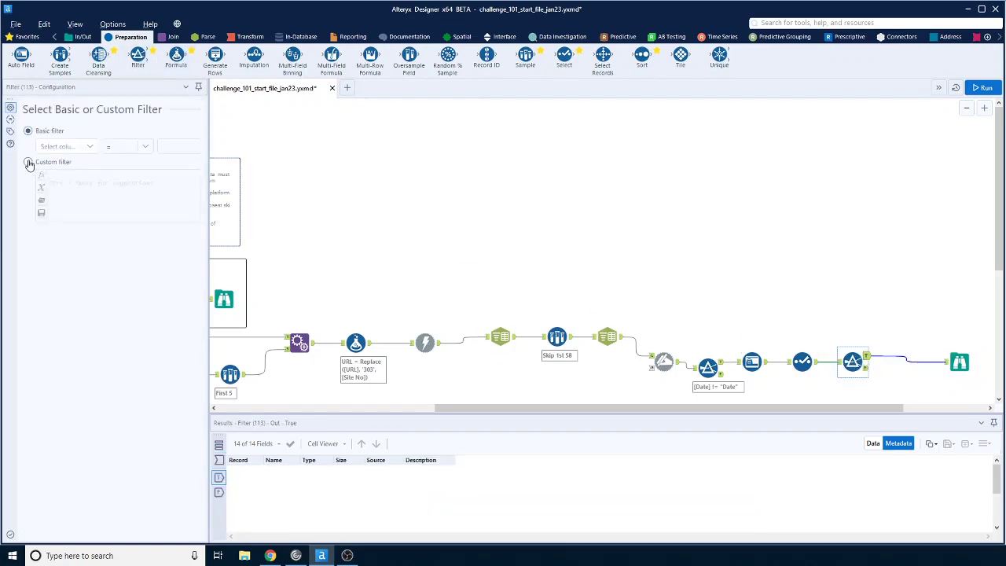
{"action": "left_click", "coordinate": [28, 161]}
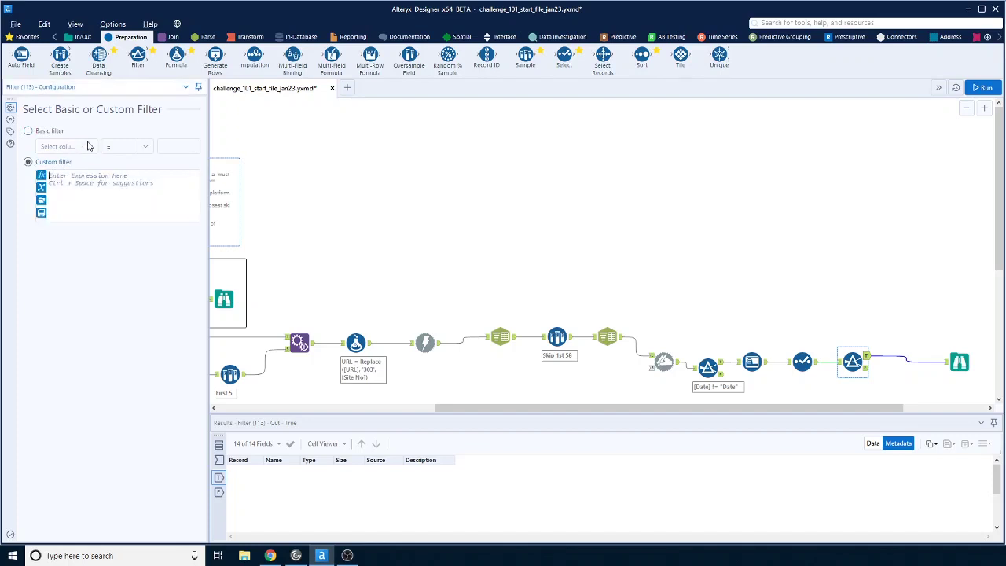
{"action": "type", "text": "d"}
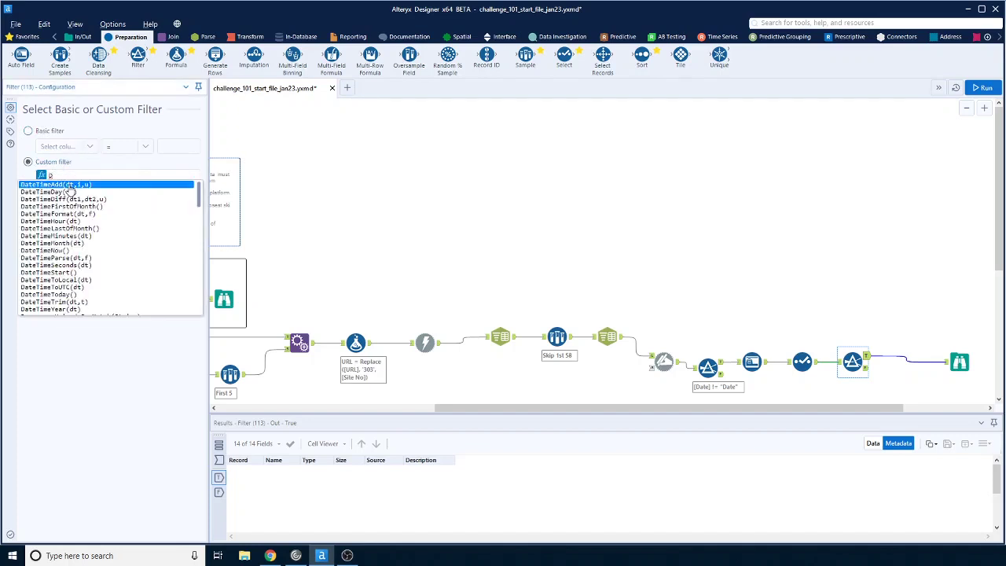
{"action": "key", "text": "BackSpace"}
{"action": "type", "text": "["}
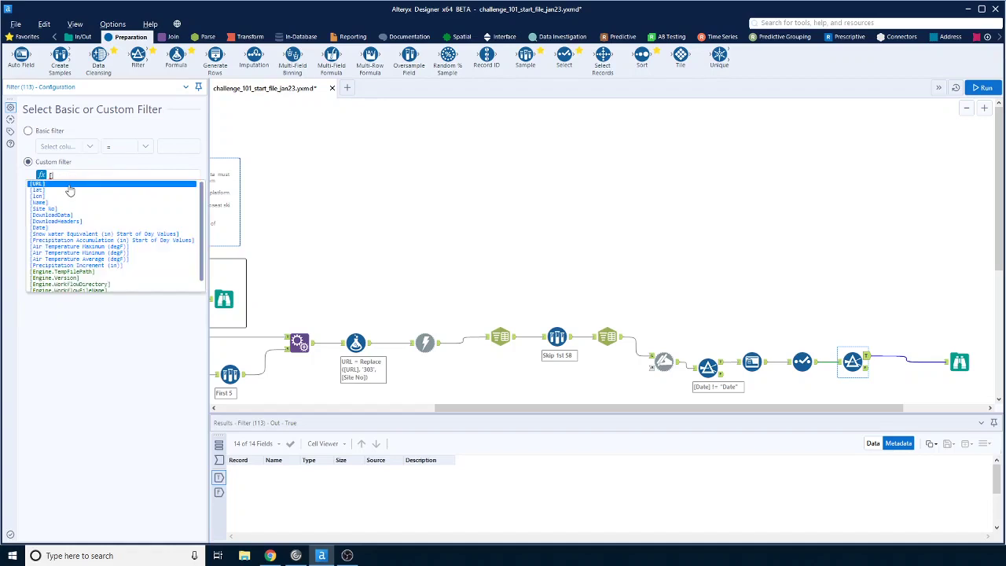
{"action": "left_click", "coordinate": [60, 227]}
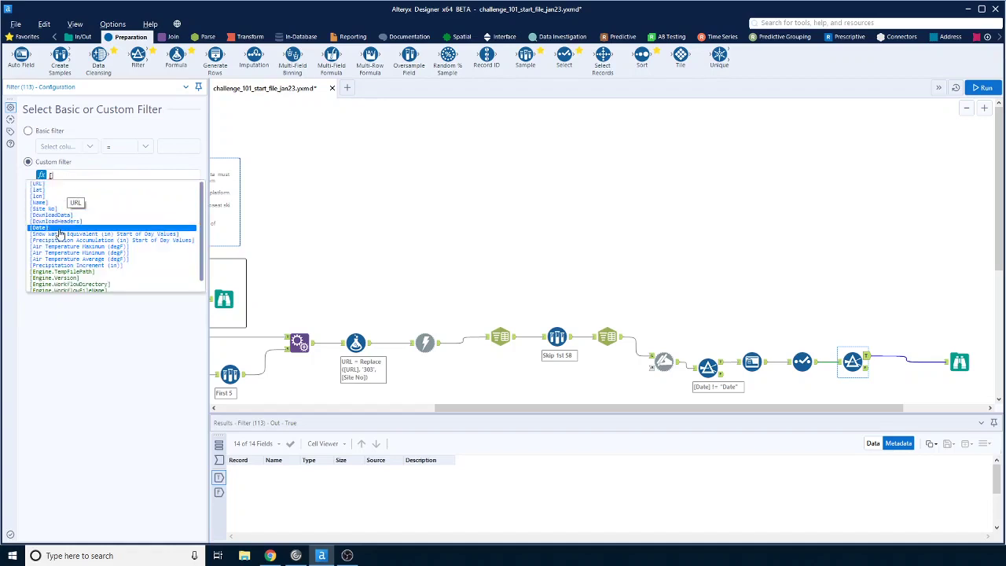
{"action": "double_click", "coordinate": [61, 227]}
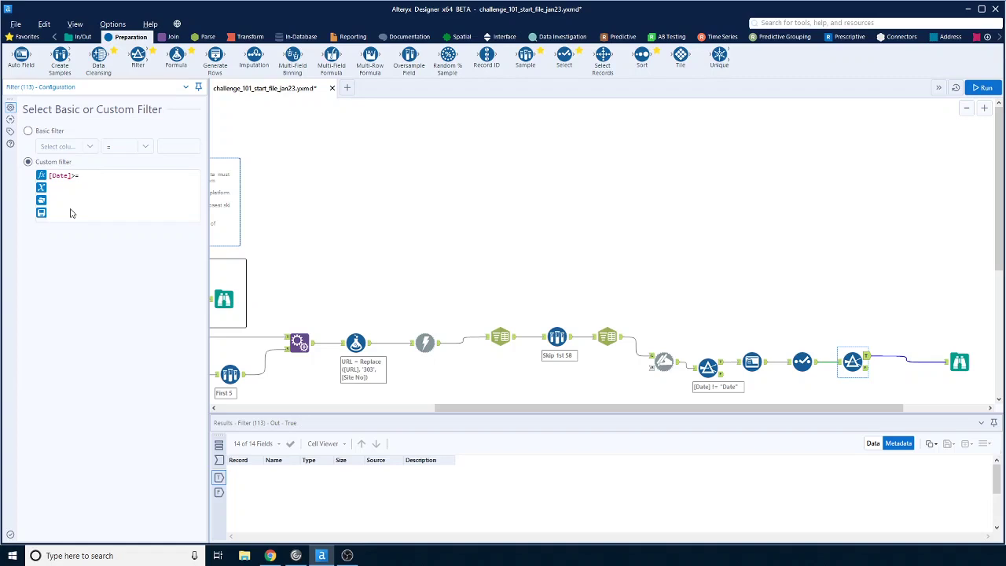
Complete the custom filter condition as [Date]>= DateTimeAdd(DateTimeToday(),-8,'days').
{"action": "type", "text": "at"}
{"action": "key", "text": "BackSpace"}
{"action": "key", "text": "BackSpace"}
{"action": "type", "text": "ate"}
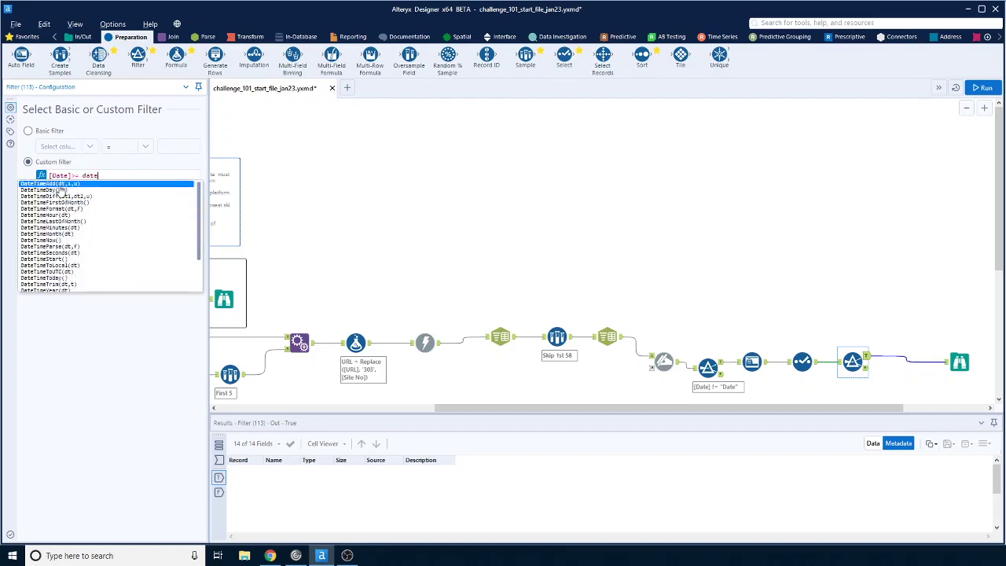
{"action": "double_click", "coordinate": [62, 185]}
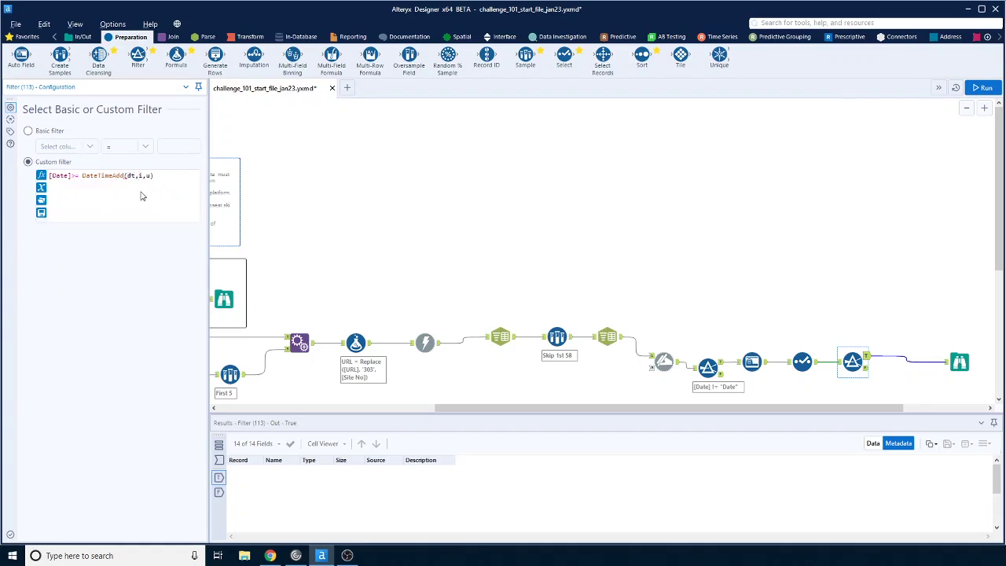
{"action": "key", "text": "BackSpace"}
{"action": "type", "text": "d"}
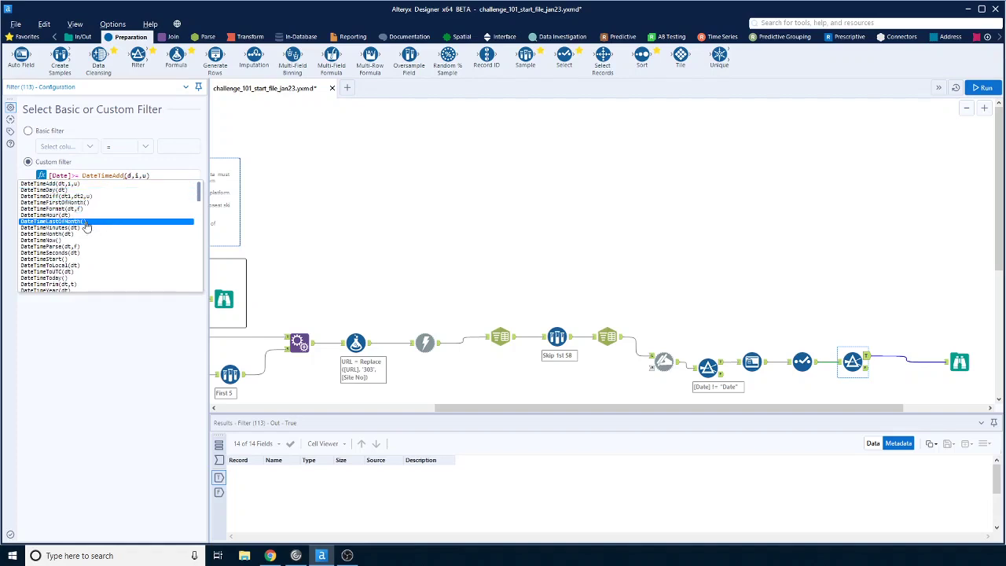
{"action": "double_click", "coordinate": [75, 278]}
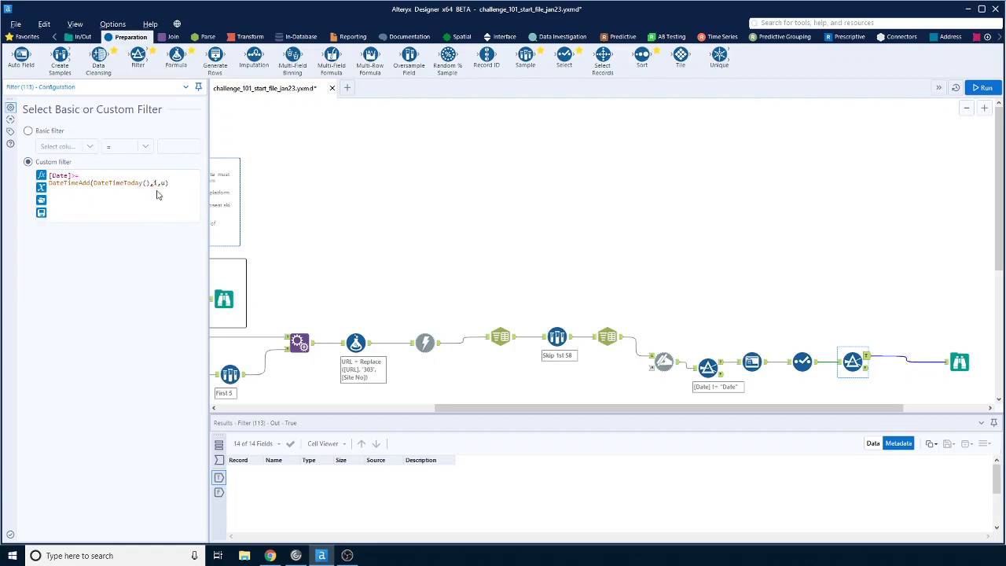
{"action": "key", "text": "BackSpace"}
{"action": "type", "text": "days'"}
{"action": "left_click", "coordinate": [745, 296]}
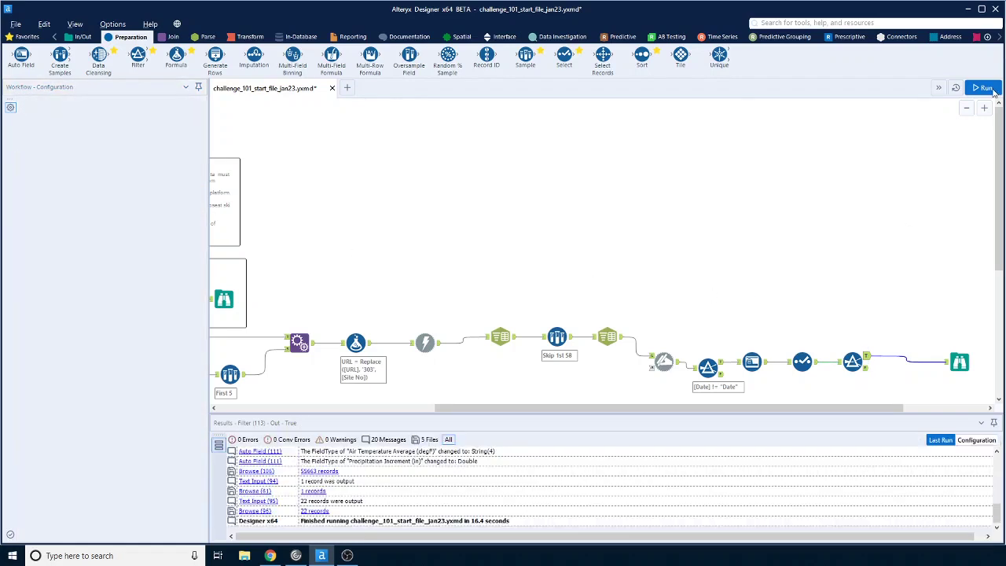
Run the workflow and check the Date values for each site in the new date filter's True output.
{"action": "left_click", "coordinate": [991, 90]}
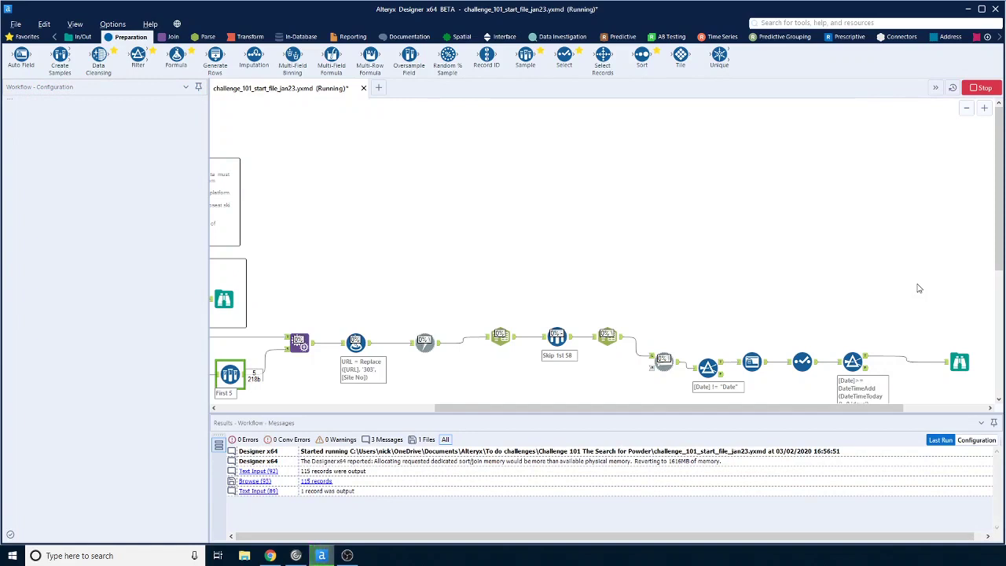
{"action": "left_click", "coordinate": [865, 358]}
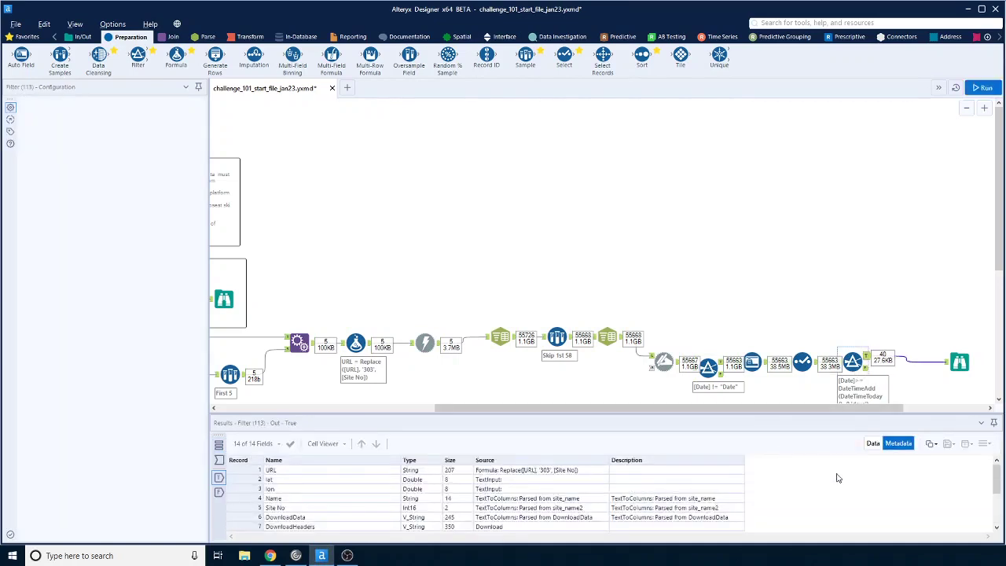
{"action": "left_click", "coordinate": [872, 444]}
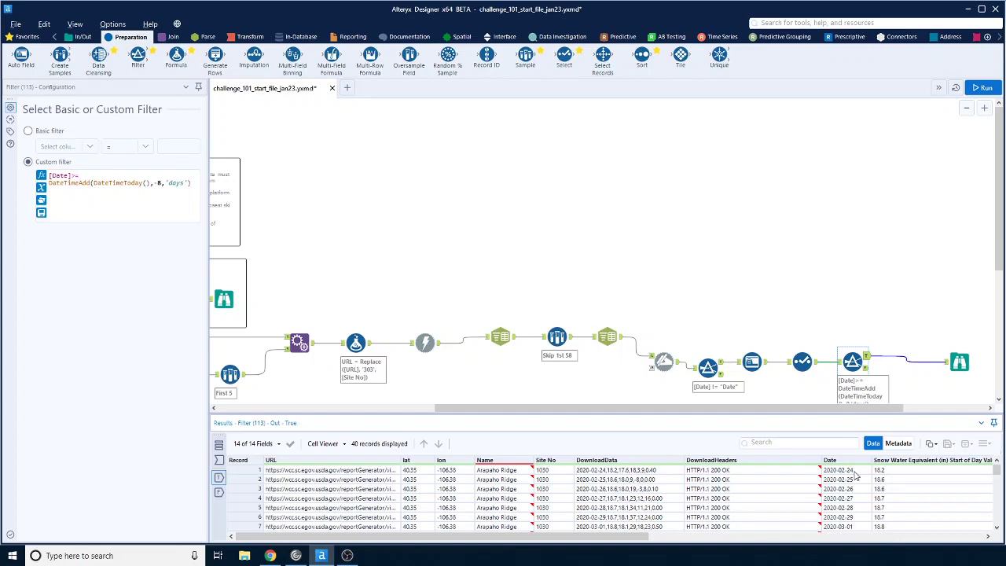
{"action": "scroll", "coordinate": [855, 473], "scroll_direction": "down", "scroll_amount": 2}
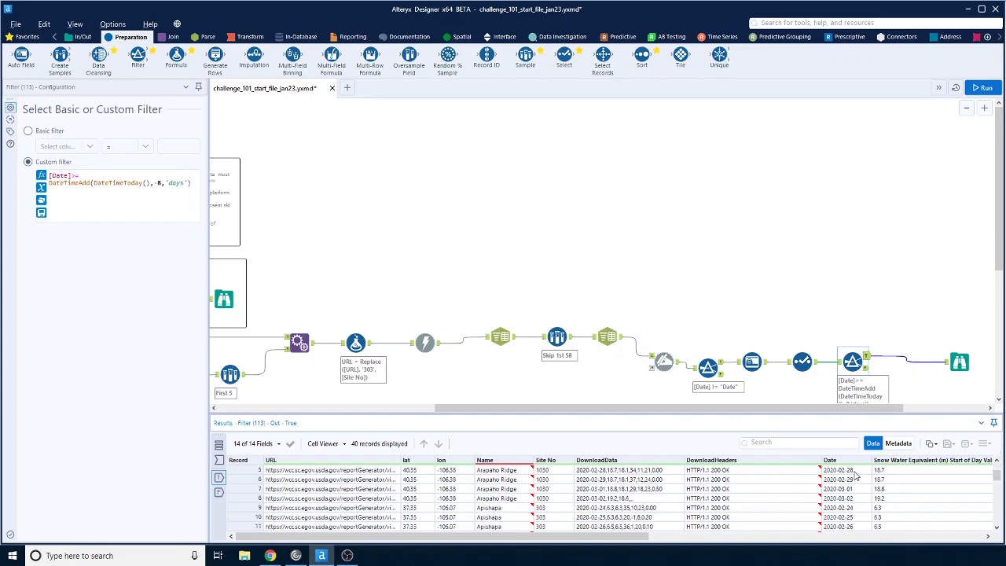
{"action": "scroll", "coordinate": [855, 473], "scroll_direction": "down", "scroll_amount": 3}
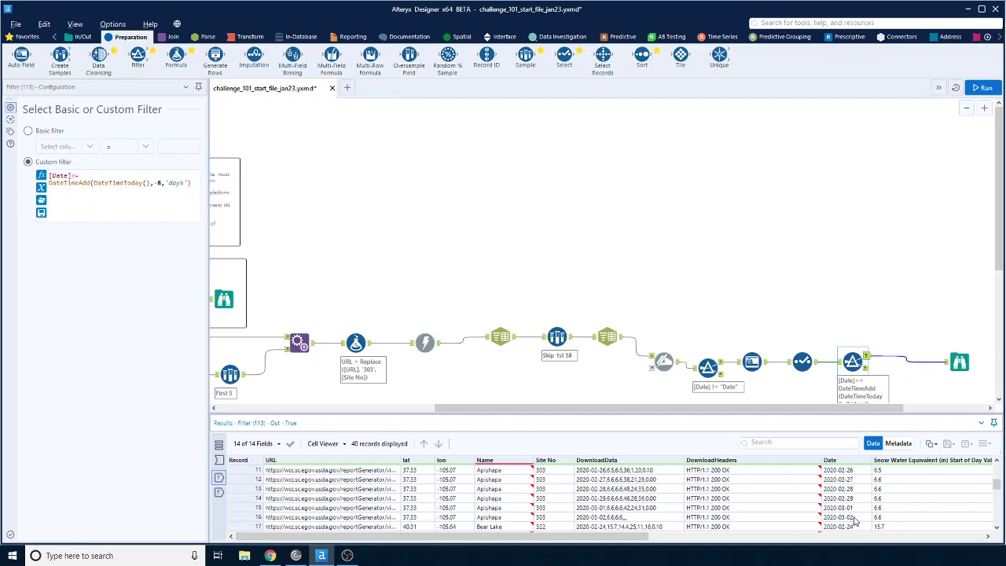
{"action": "left_click_drag", "start_coordinate": [855, 521], "coordinate": [848, 446]}
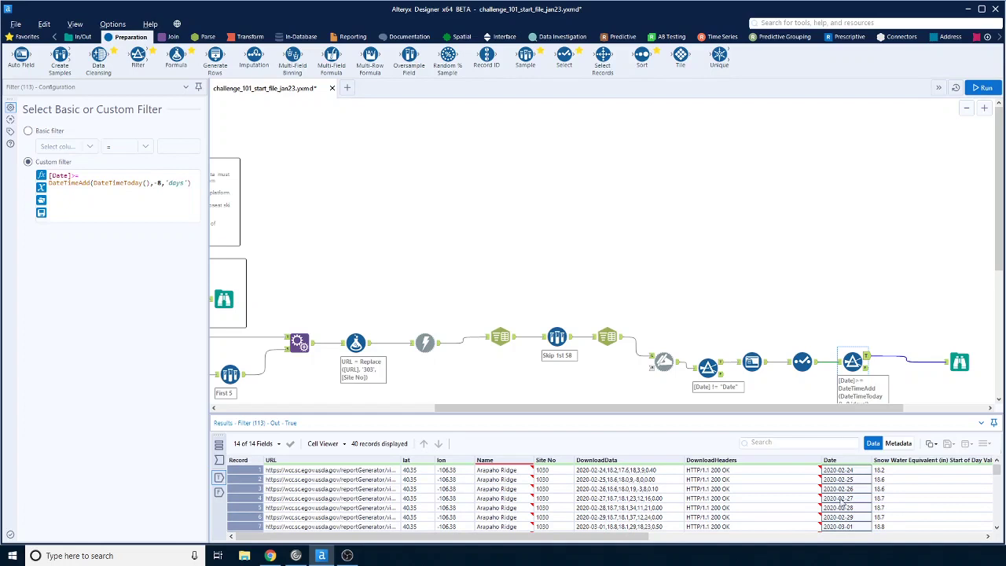
{"action": "scroll", "coordinate": [842, 503], "scroll_direction": "down", "scroll_amount": 3}
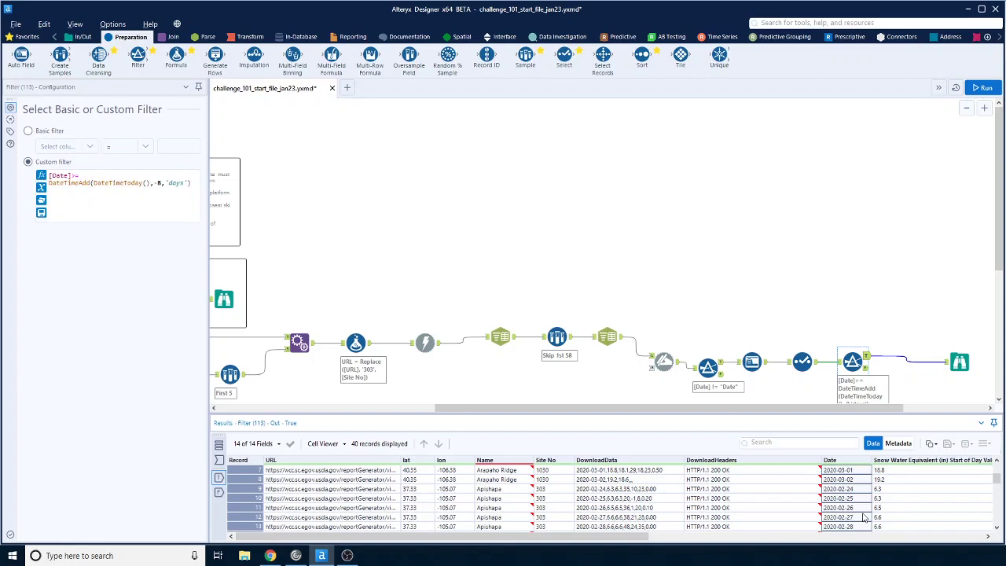
{"action": "scroll", "coordinate": [864, 517], "scroll_direction": "up", "scroll_amount": 1}
{"action": "left_click", "coordinate": [858, 508]}
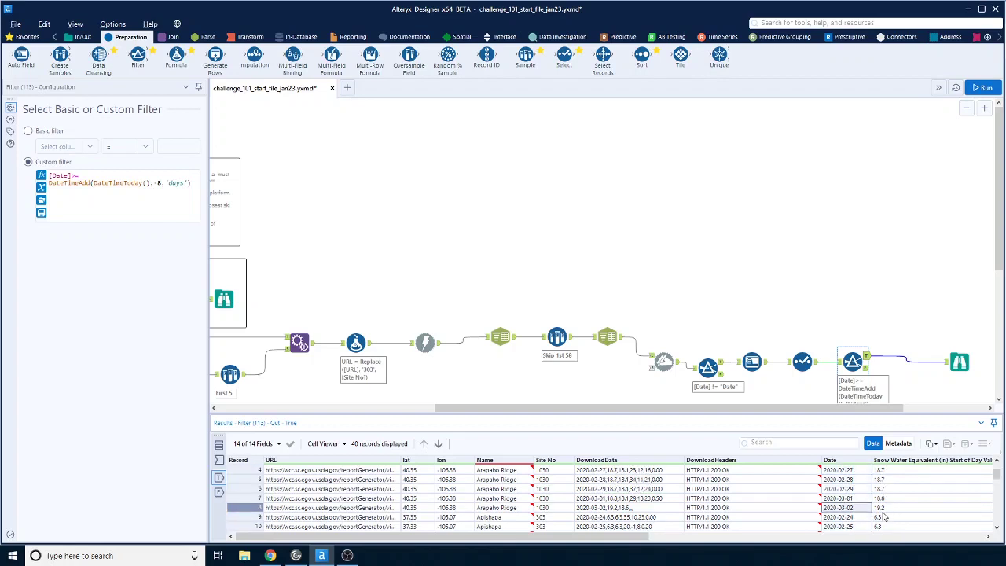
{"action": "scroll", "coordinate": [867, 515], "scroll_direction": "up", "scroll_amount": 1}
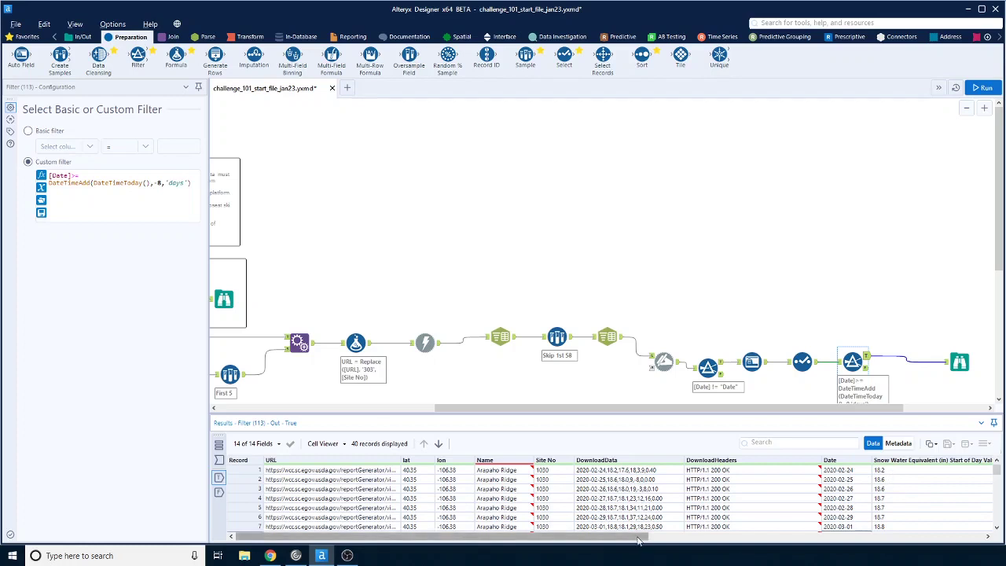
Check the Precipitation Increment column of the filtered records for null values, and look at the Auto Field tool's configuration.
{"action": "left_click_drag", "start_coordinate": [640, 537], "coordinate": [982, 541]}
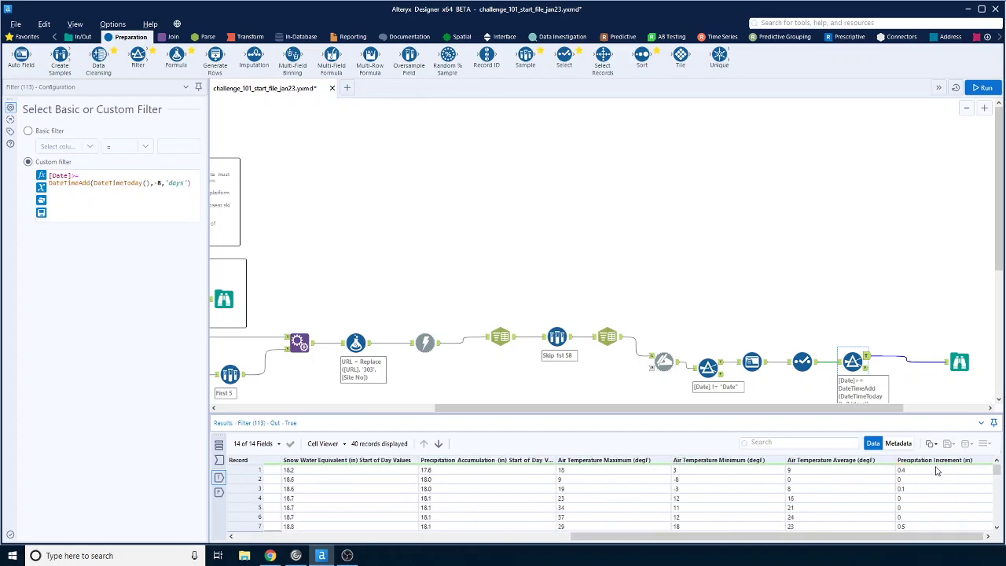
{"action": "scroll", "coordinate": [926, 511], "scroll_direction": "down", "scroll_amount": 3}
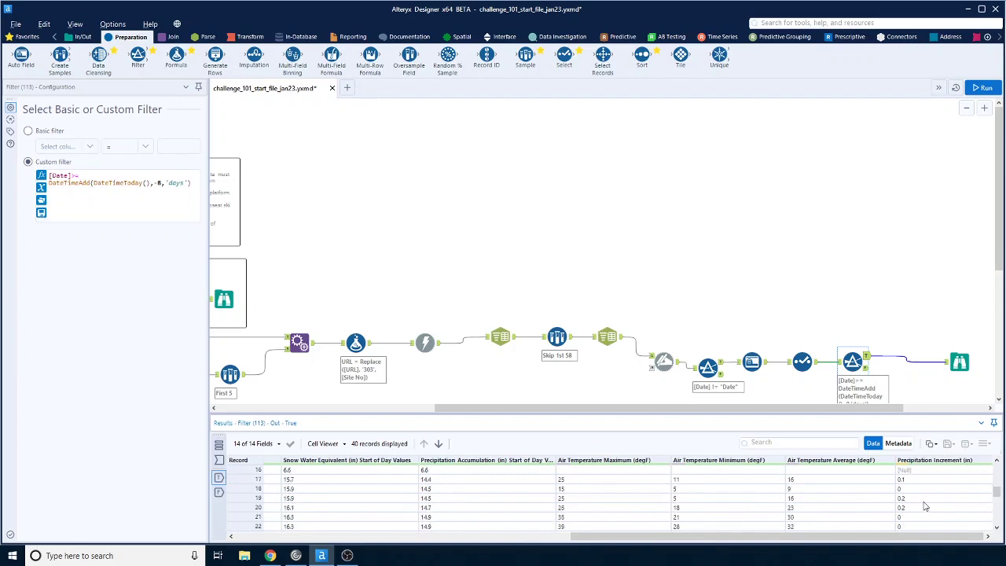
{"action": "left_click", "coordinate": [919, 527]}
{"action": "scroll", "coordinate": [937, 495], "scroll_direction": "down", "scroll_amount": 1}
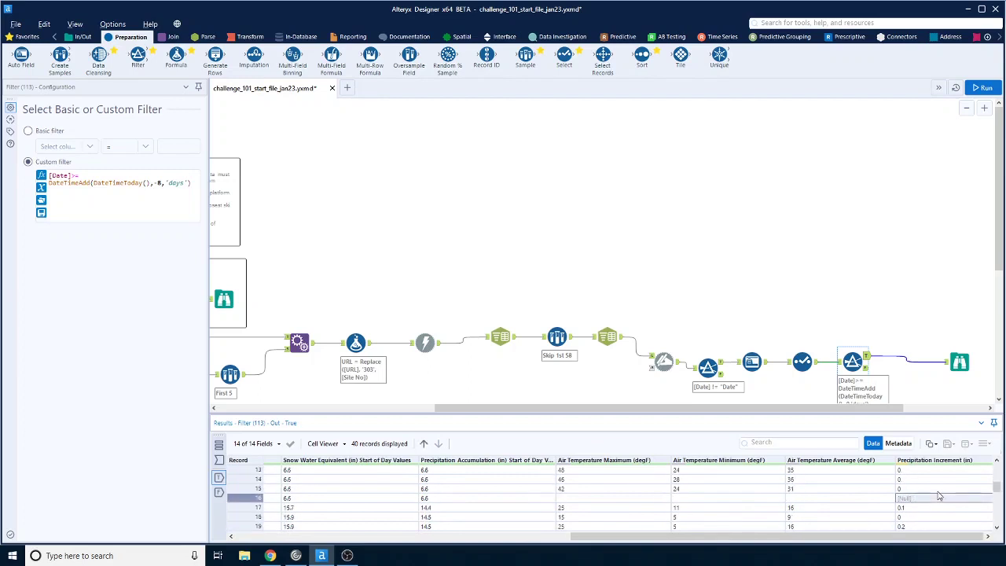
{"action": "left_click", "coordinate": [752, 361]}
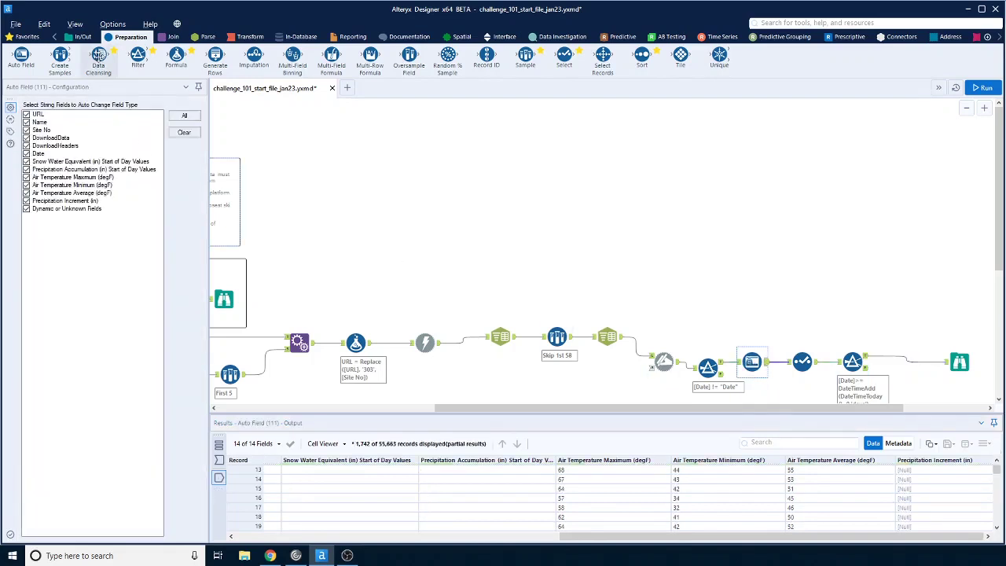
Insert a Data Cleansing tool between the date filter and Browse, and exclude URL, lat, lon, Name and Site No from cleansing.
{"action": "left_click_drag", "start_coordinate": [98, 56], "coordinate": [897, 358]}
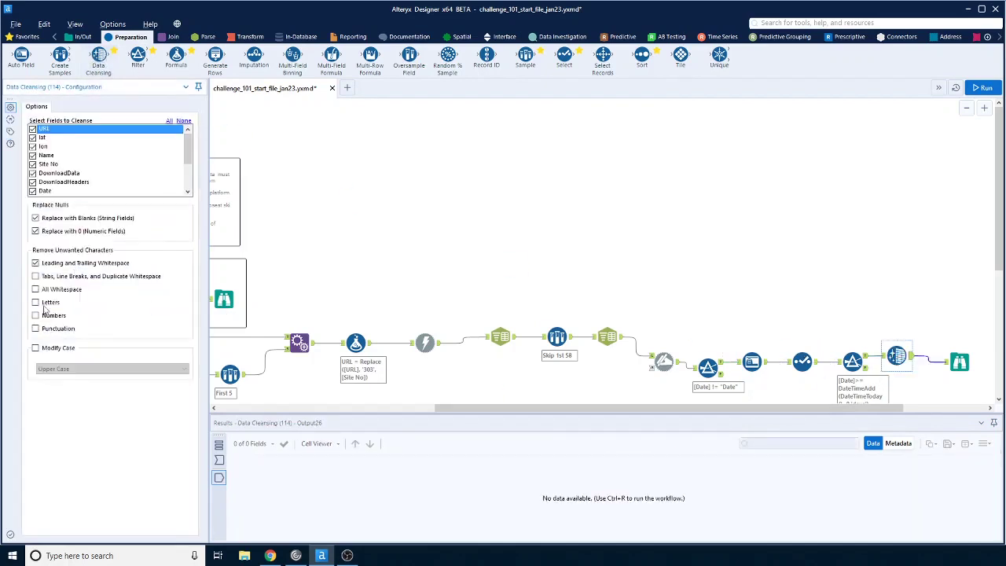
{"action": "left_click", "coordinate": [33, 129]}
{"action": "left_click", "coordinate": [33, 137]}
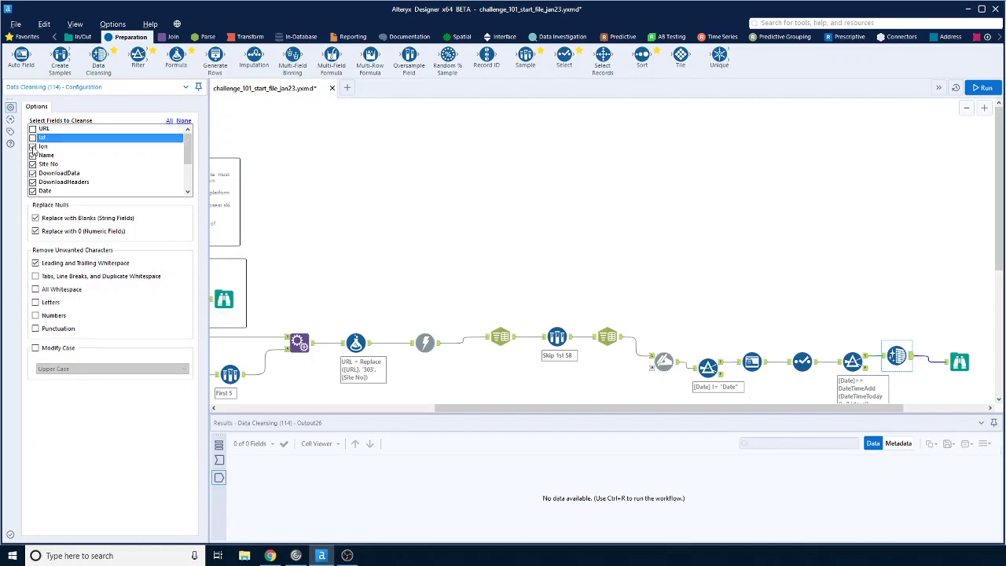
{"action": "left_click", "coordinate": [33, 146]}
{"action": "left_click", "coordinate": [32, 155]}
{"action": "left_click", "coordinate": [32, 164]}
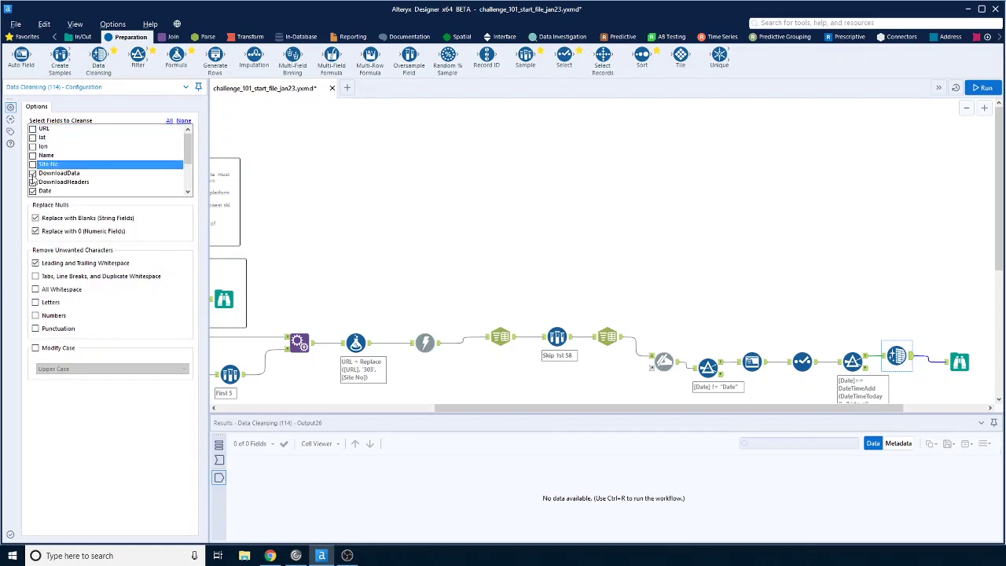
Drop the DownloadData and DownloadHeaders fields in the Select tool, and widen its Field column to show the full names.
{"action": "left_click", "coordinate": [801, 362]}
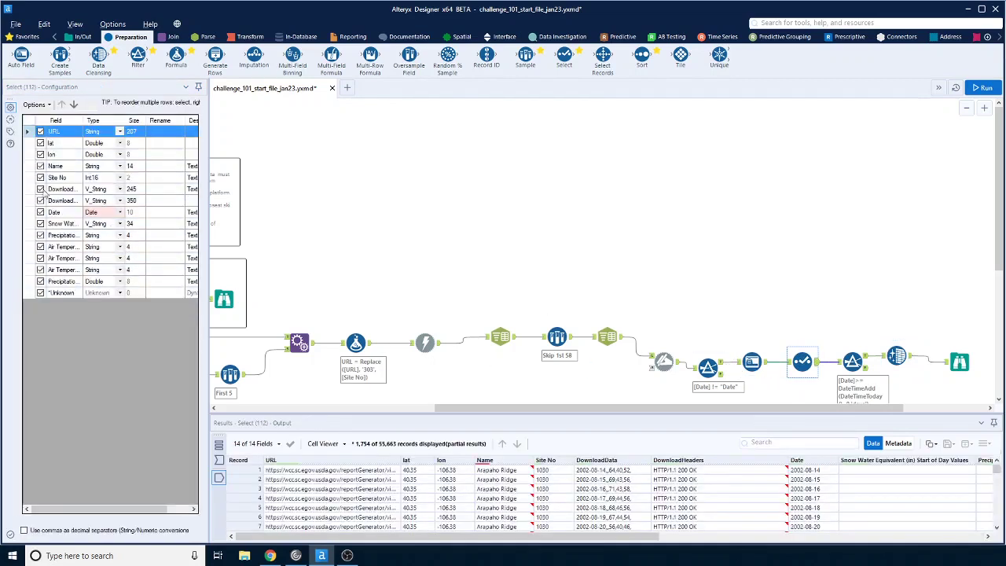
{"action": "left_click", "coordinate": [40, 189]}
{"action": "left_click", "coordinate": [42, 201]}
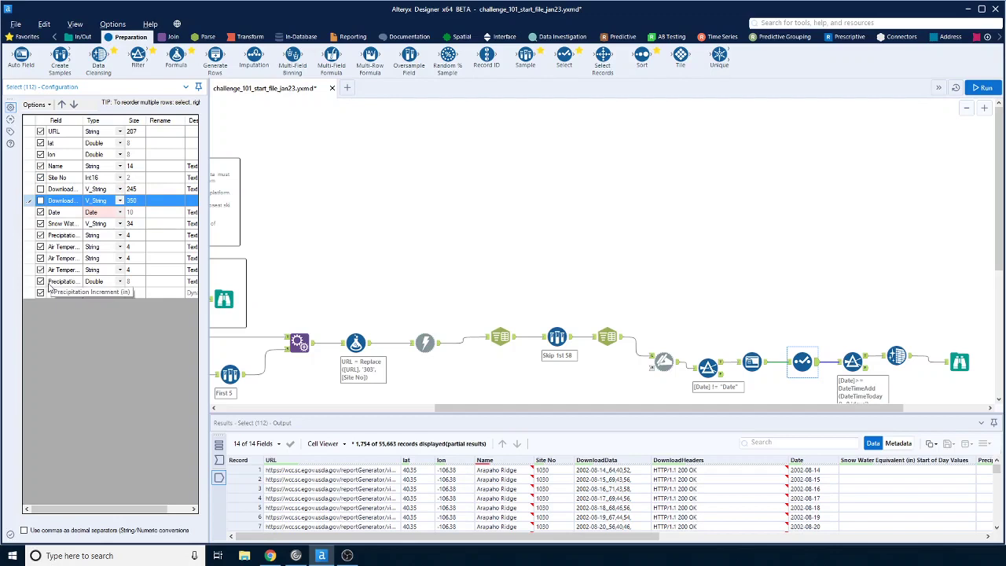
{"action": "left_click_drag", "start_coordinate": [83, 120], "coordinate": [142, 120]}
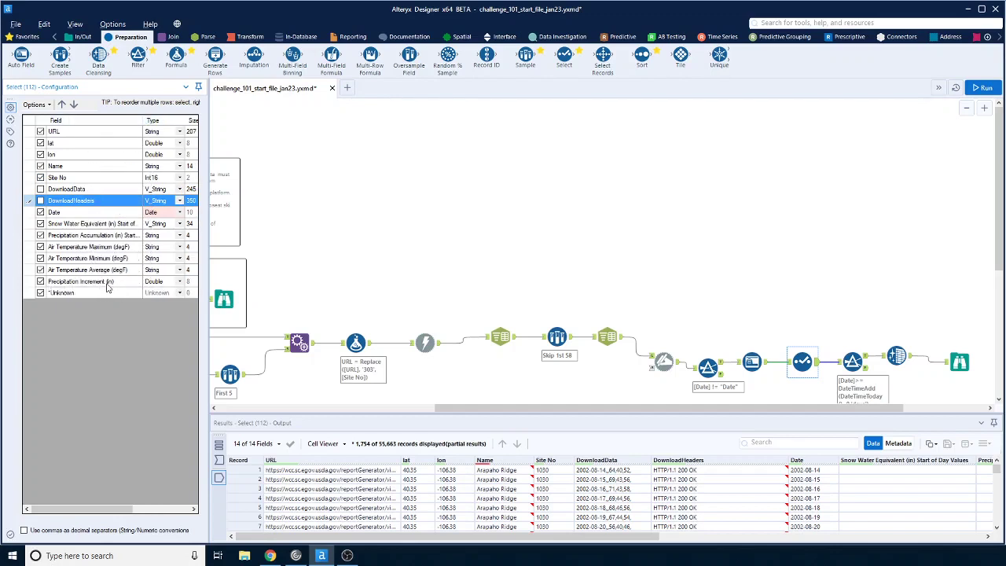
Exclude the Date, Snow Water Equivalent, Precipitation Accumulation and Air Temperature fields from Data Cleansing, and turn off replacing string nulls with blanks.
{"action": "scroll", "coordinate": [531, 373], "scroll_direction": "left", "scroll_amount": 5}
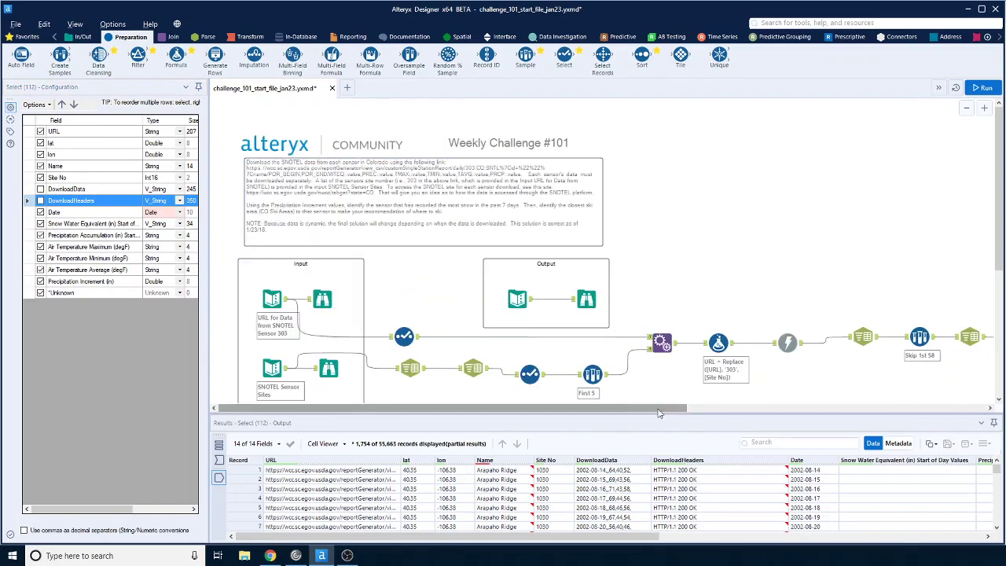
{"action": "left_click_drag", "start_coordinate": [675, 407], "coordinate": [909, 428]}
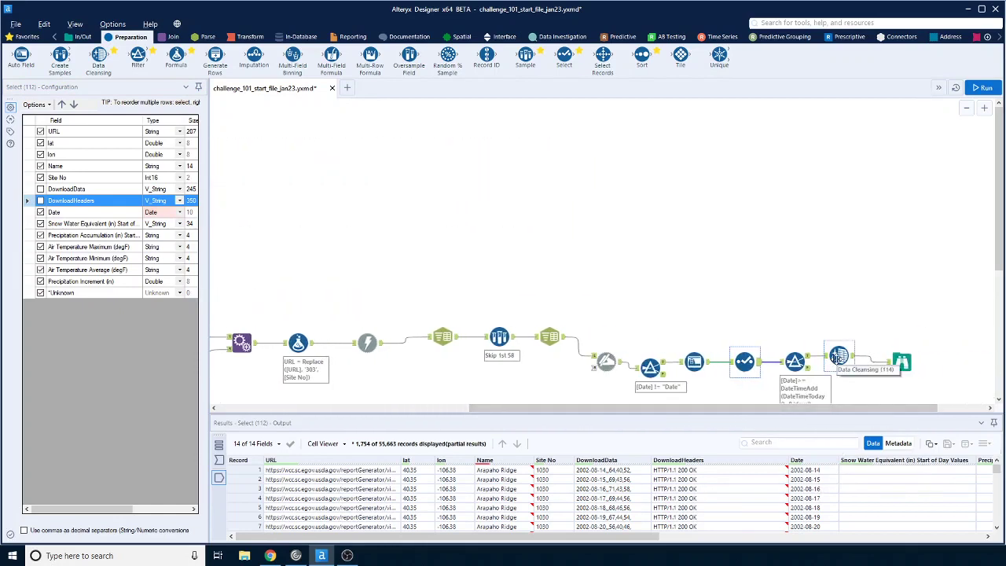
{"action": "left_click", "coordinate": [839, 356]}
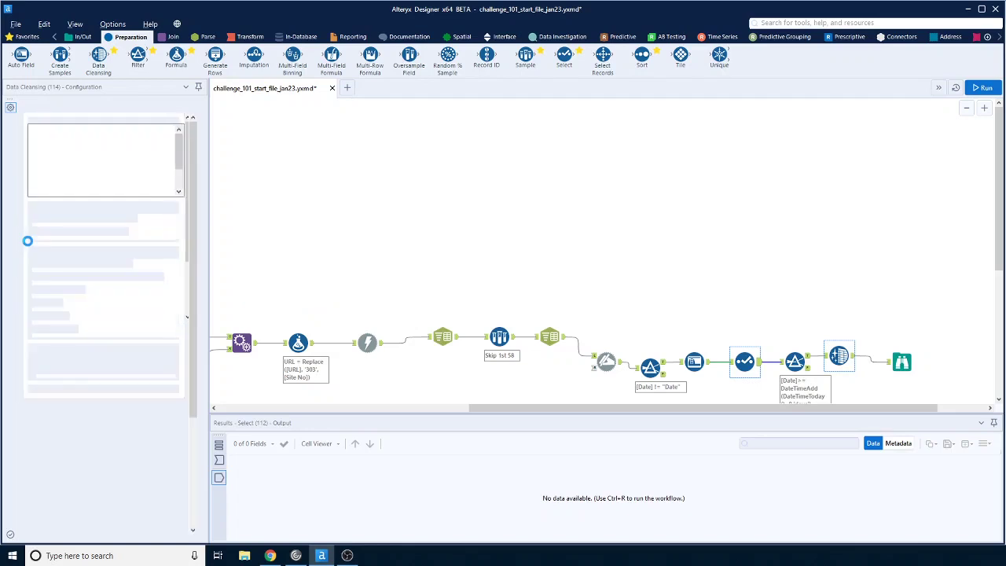
{"action": "left_click", "coordinate": [32, 173]}
{"action": "left_click", "coordinate": [32, 181]}
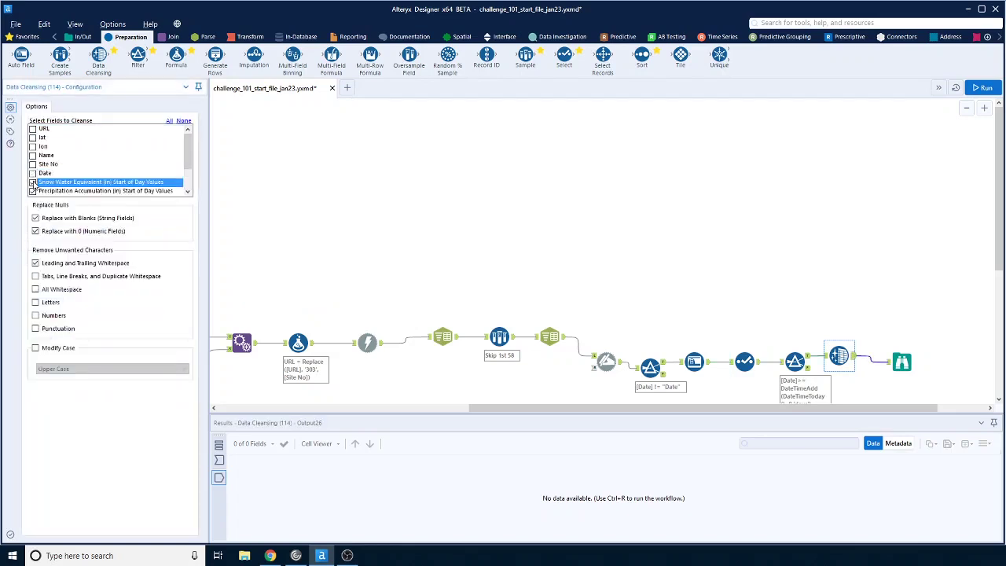
{"action": "left_click", "coordinate": [32, 191]}
{"action": "scroll", "coordinate": [189, 157], "scroll_direction": "down", "scroll_amount": 2}
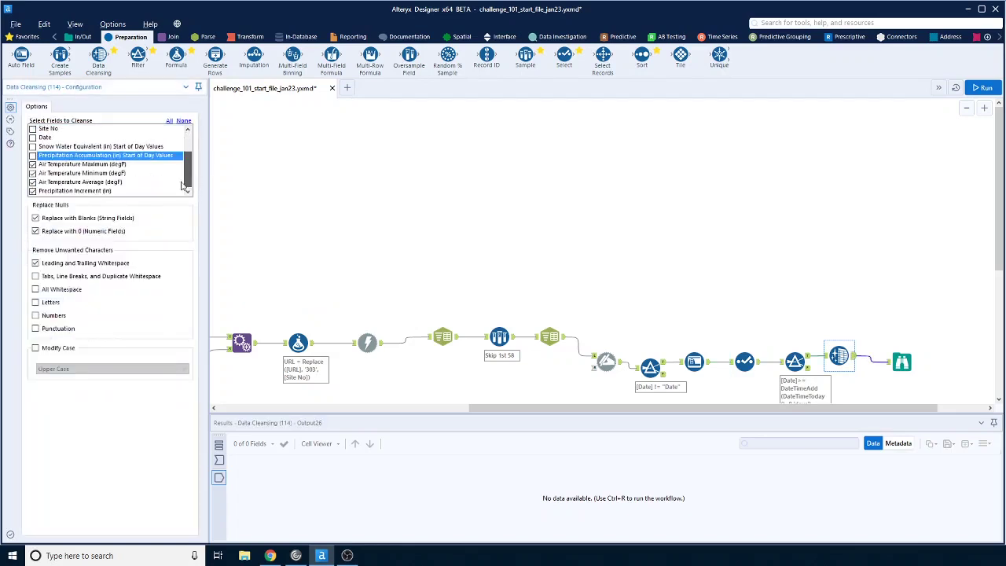
{"action": "left_click", "coordinate": [32, 164]}
{"action": "left_click", "coordinate": [32, 173]}
{"action": "left_click", "coordinate": [32, 182]}
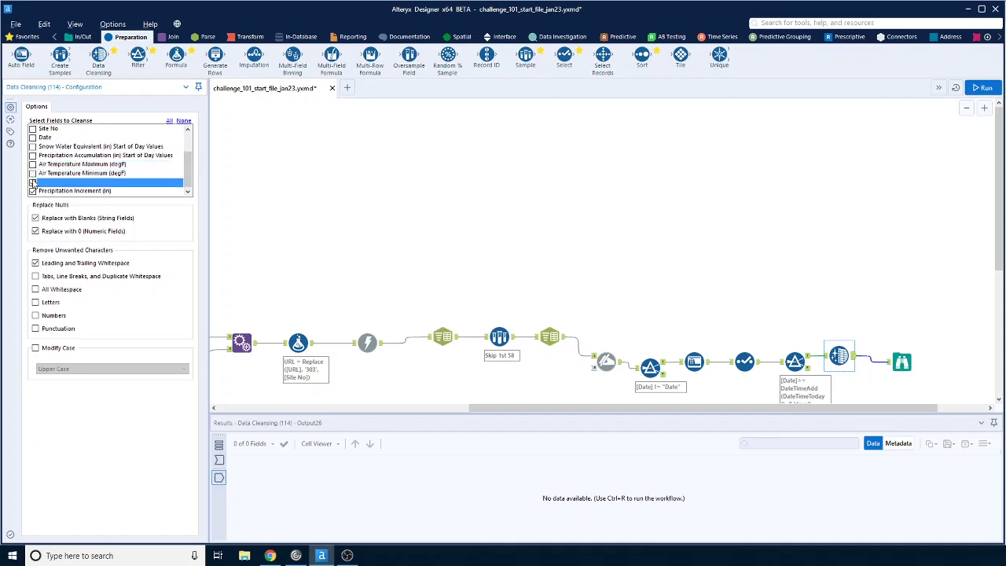
{"action": "left_click", "coordinate": [35, 217]}
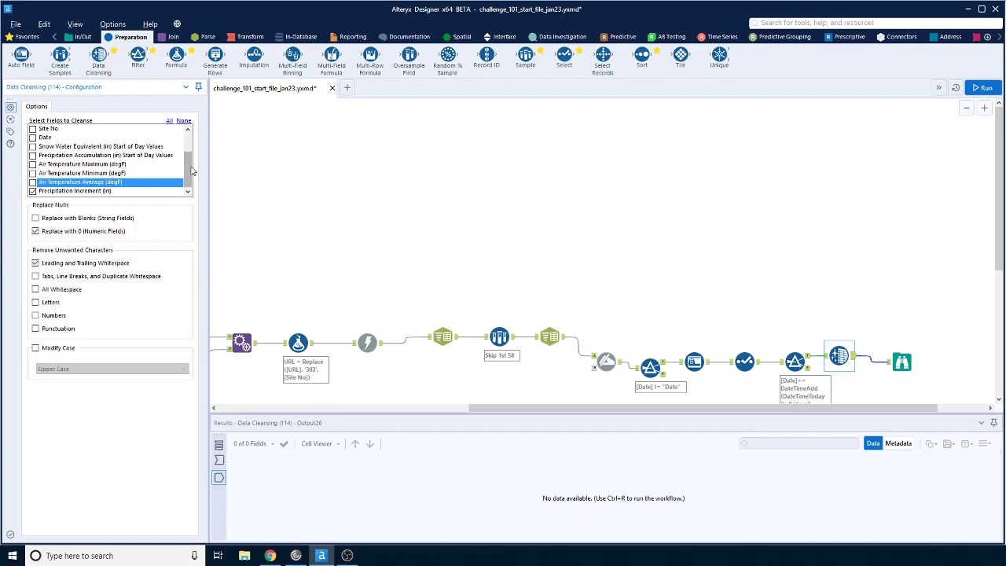
Include the Name and Site No fields in the Data Cleansing tool's fields to cleanse.
{"action": "left_click_drag", "start_coordinate": [190, 172], "coordinate": [192, 161]}
{"action": "left_click", "coordinate": [33, 146]}
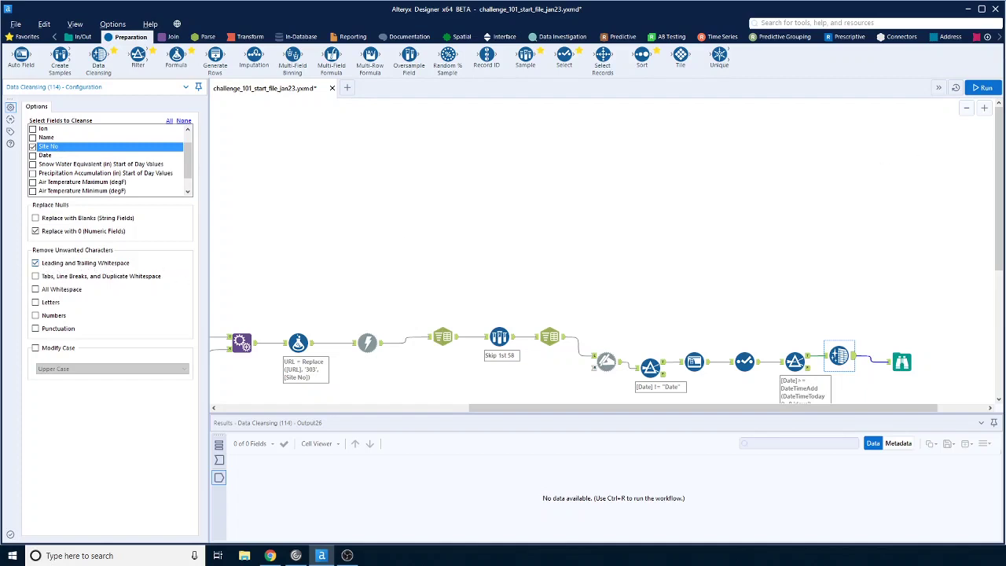
{"action": "left_click", "coordinate": [33, 138]}
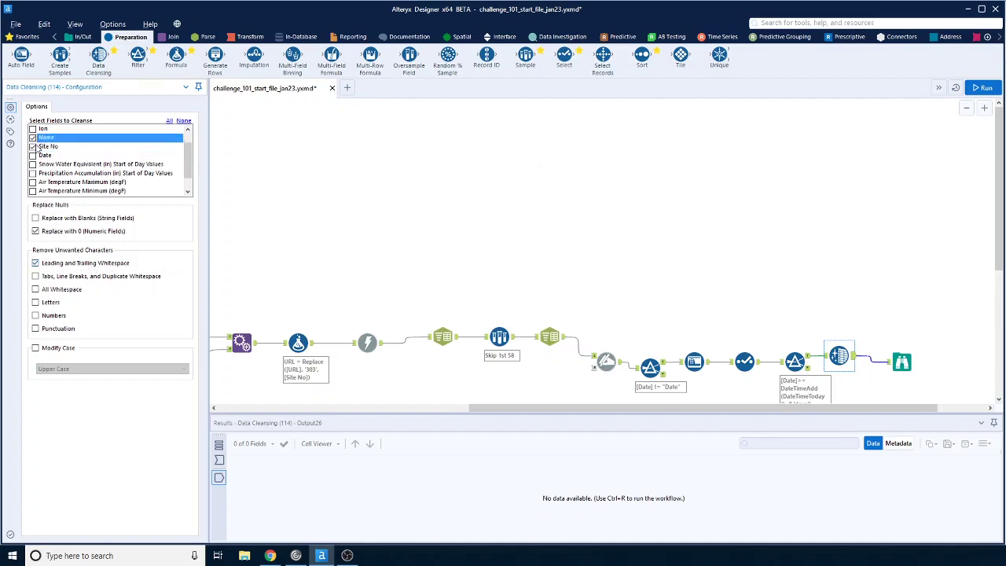
{"action": "left_click", "coordinate": [33, 146]}
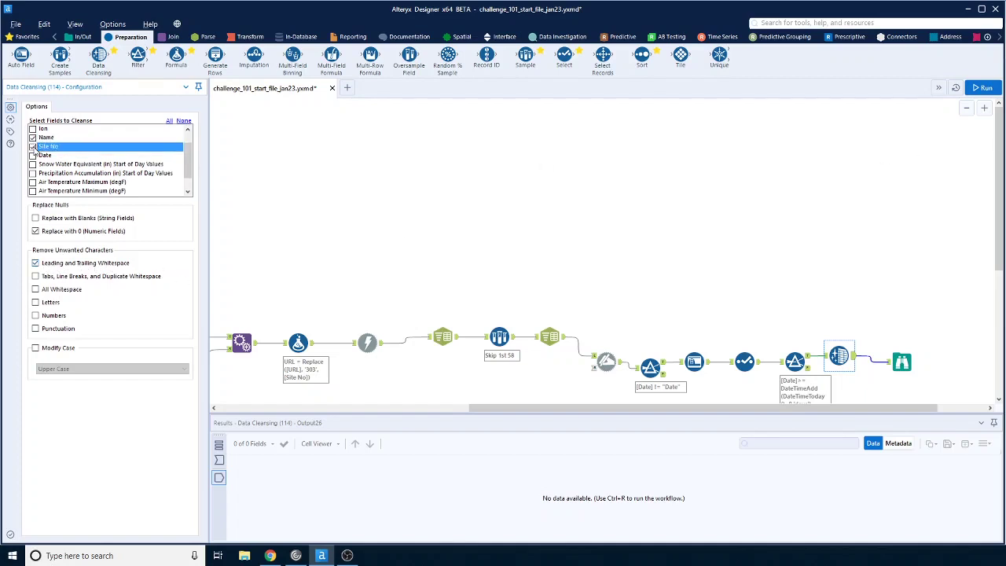
Run the workflow and review the Select tool's Date conversion errors in the result messages.
{"action": "left_click", "coordinate": [984, 89]}
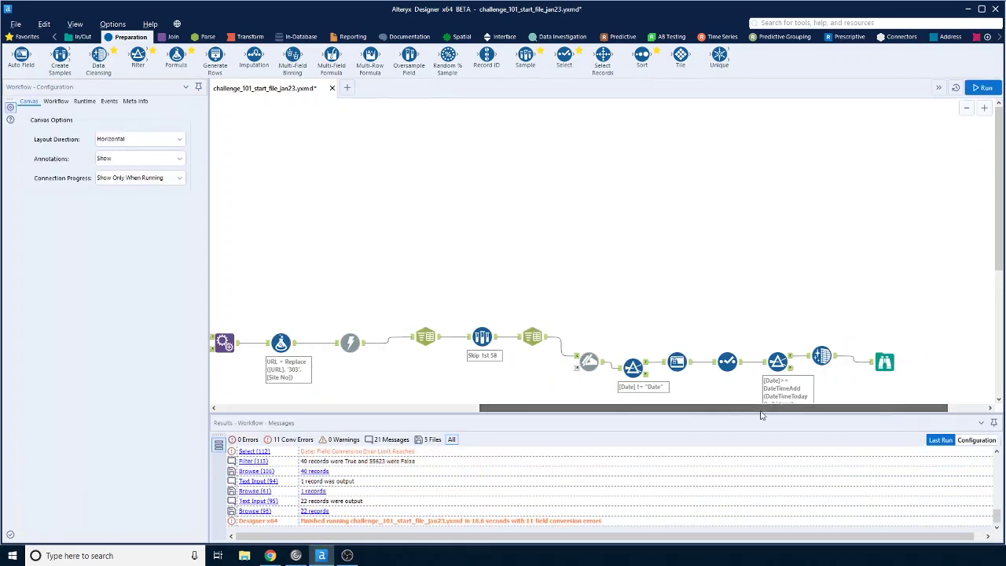
{"action": "scroll", "coordinate": [475, 466], "scroll_direction": "up", "scroll_amount": 4}
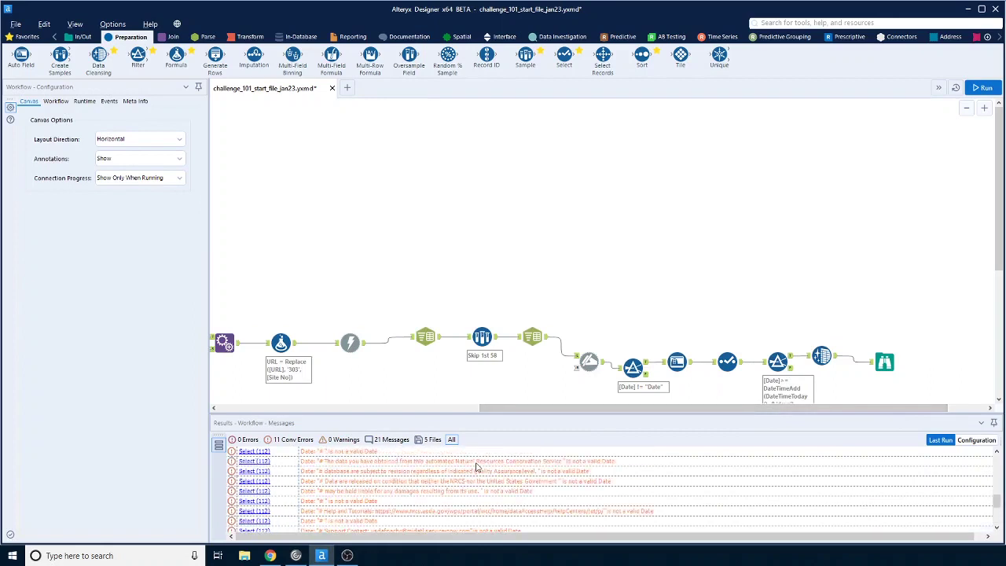
{"action": "scroll", "coordinate": [475, 467], "scroll_direction": "up", "scroll_amount": 1}
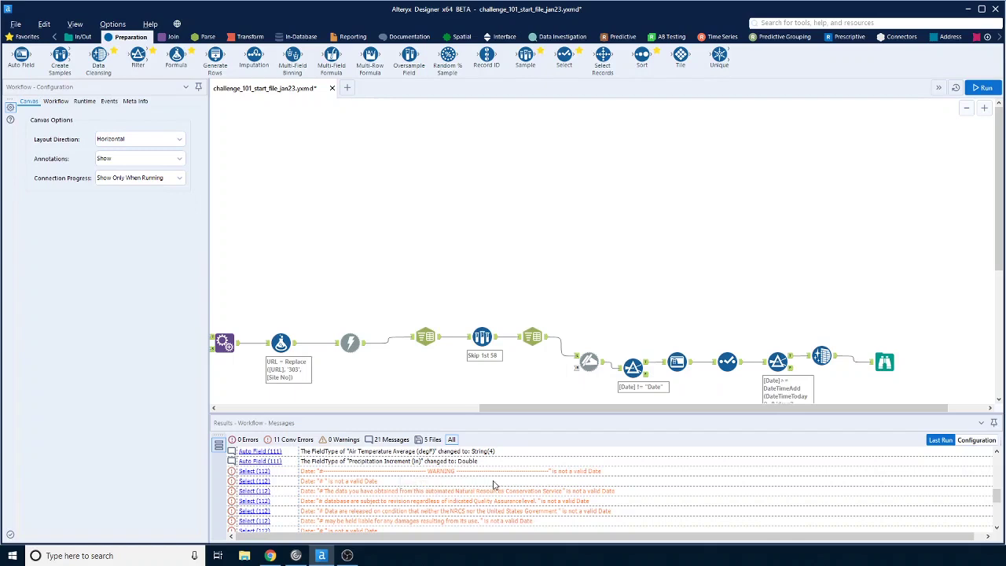
{"action": "left_click", "coordinate": [260, 480]}
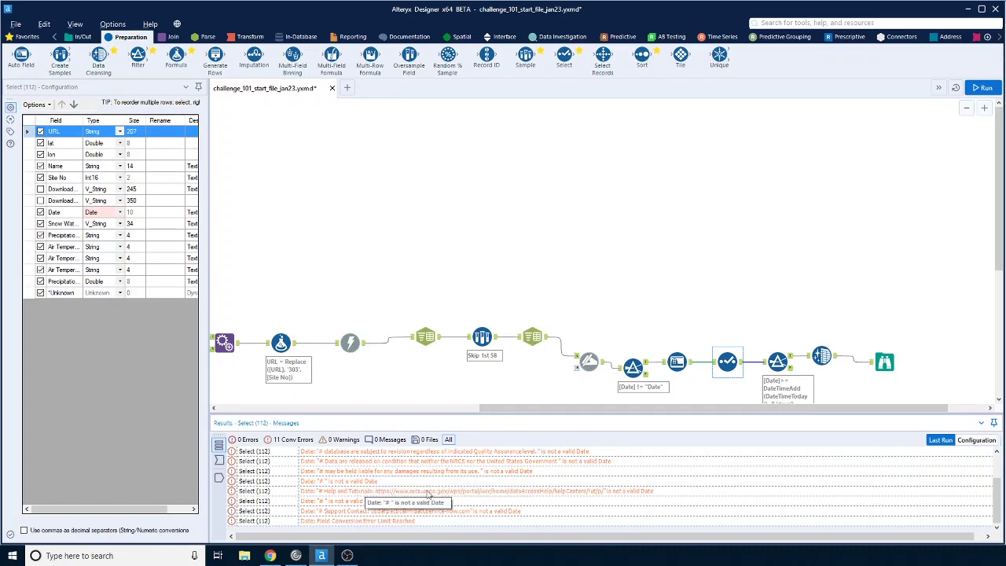
Inspect the Date values in the Select tool's input records and in the recent-days filter's False output.
{"action": "left_click", "coordinate": [714, 365]}
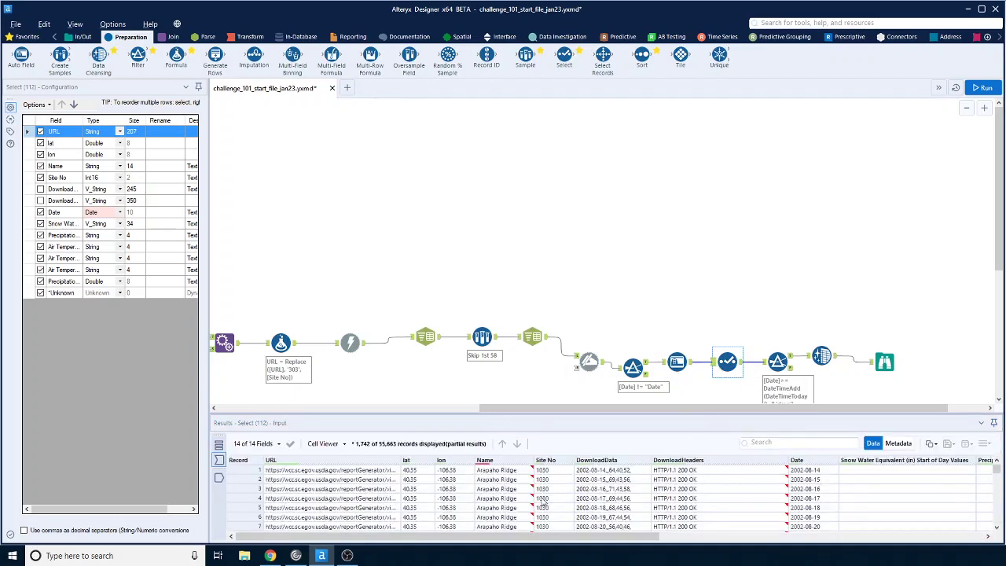
{"action": "scroll", "coordinate": [815, 480], "scroll_direction": "down", "scroll_amount": 3}
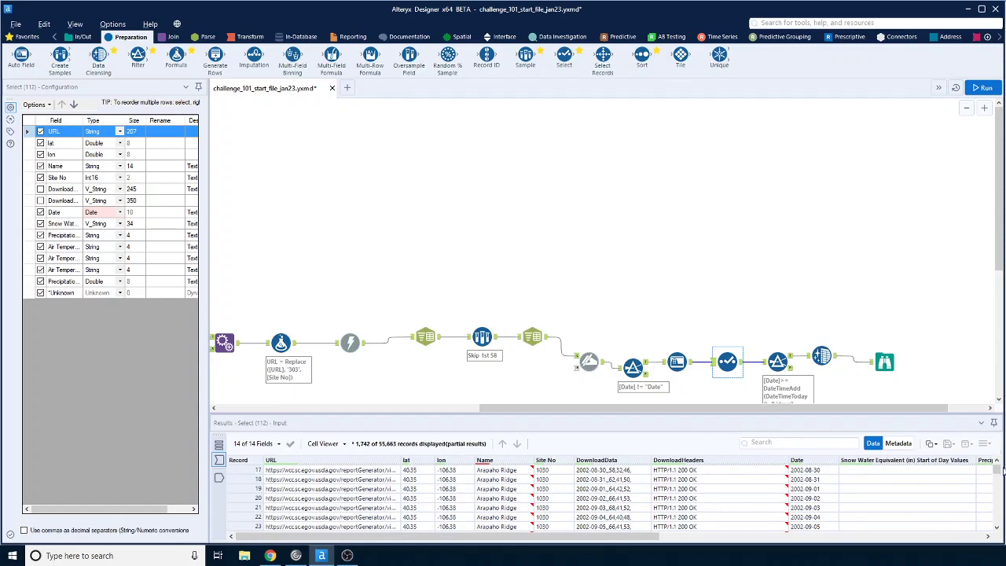
{"action": "left_click_drag", "start_coordinate": [1003, 469], "coordinate": [1000, 527]}
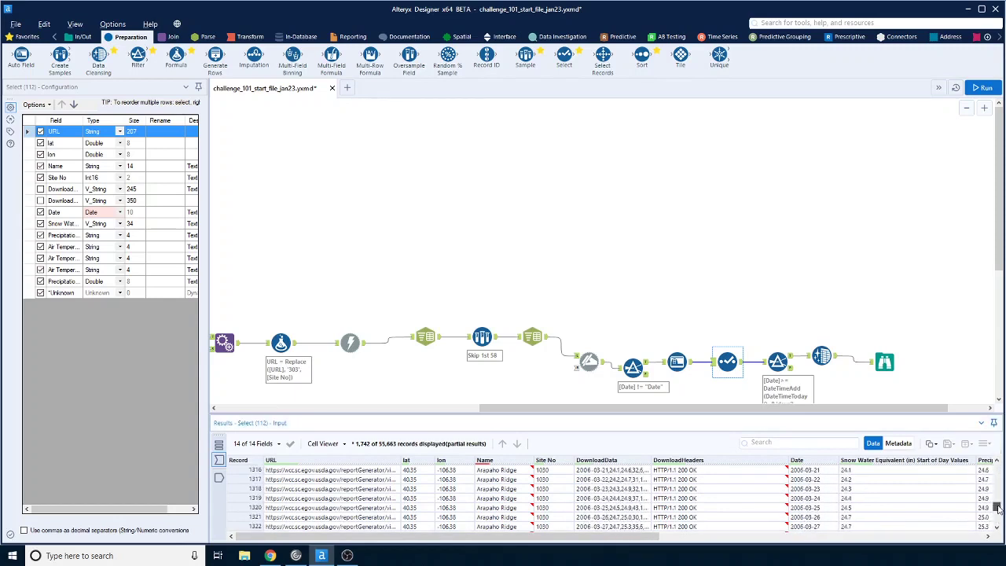
{"action": "left_click", "coordinate": [777, 360]}
{"action": "left_click", "coordinate": [791, 368]}
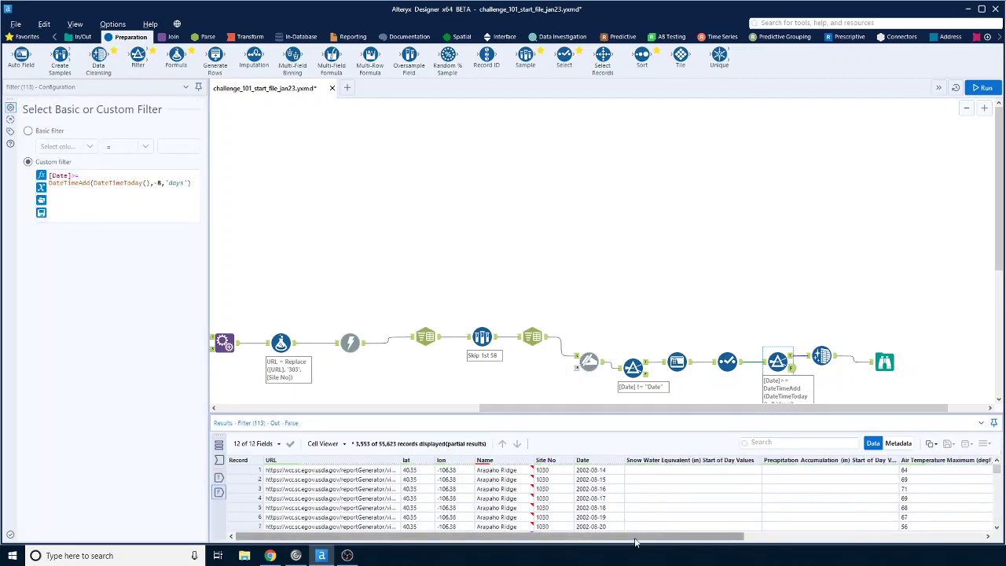
{"action": "left_click_drag", "start_coordinate": [717, 410], "coordinate": [620, 414]}
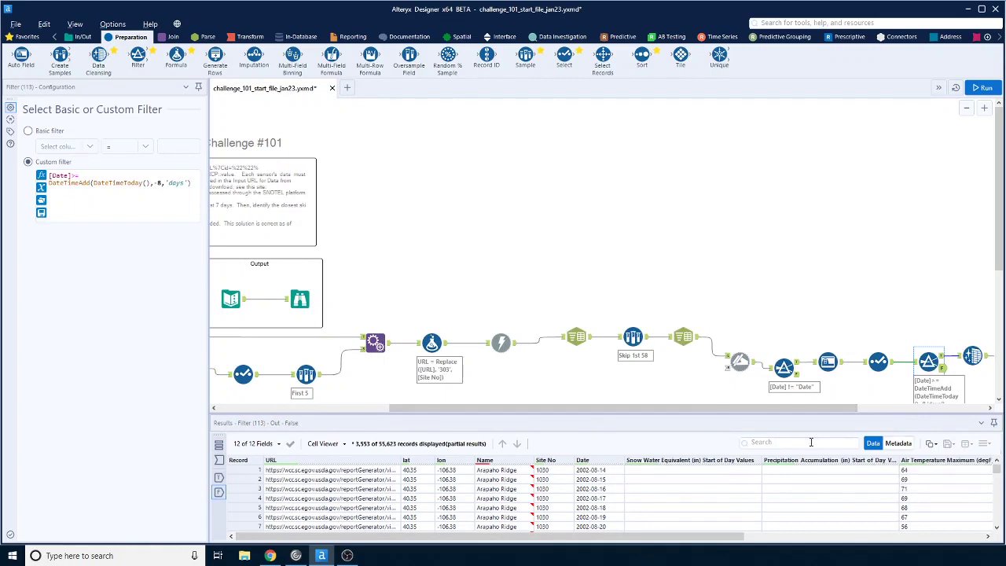
{"action": "left_click", "coordinate": [689, 394]}
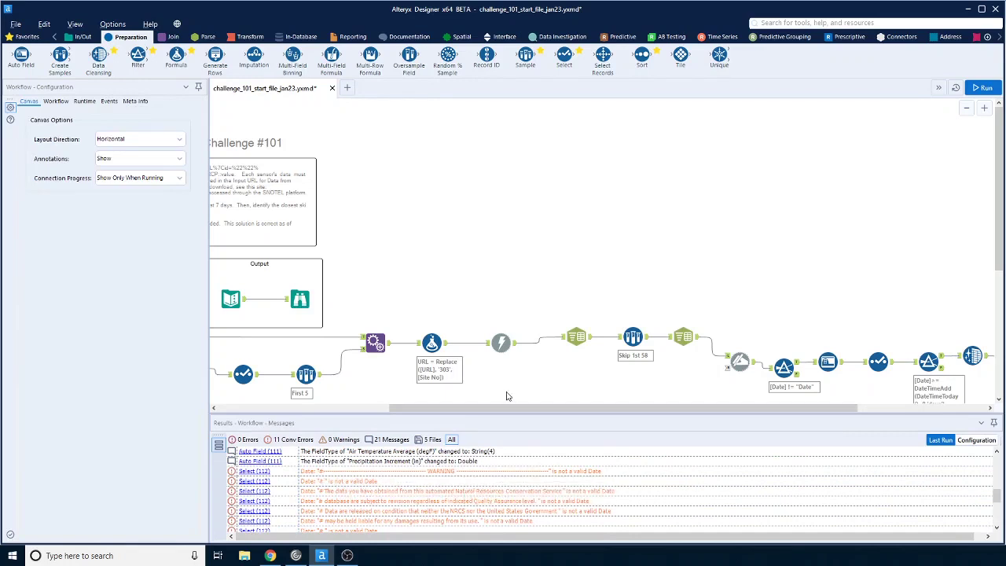
{"action": "left_click_drag", "start_coordinate": [515, 408], "coordinate": [459, 412]}
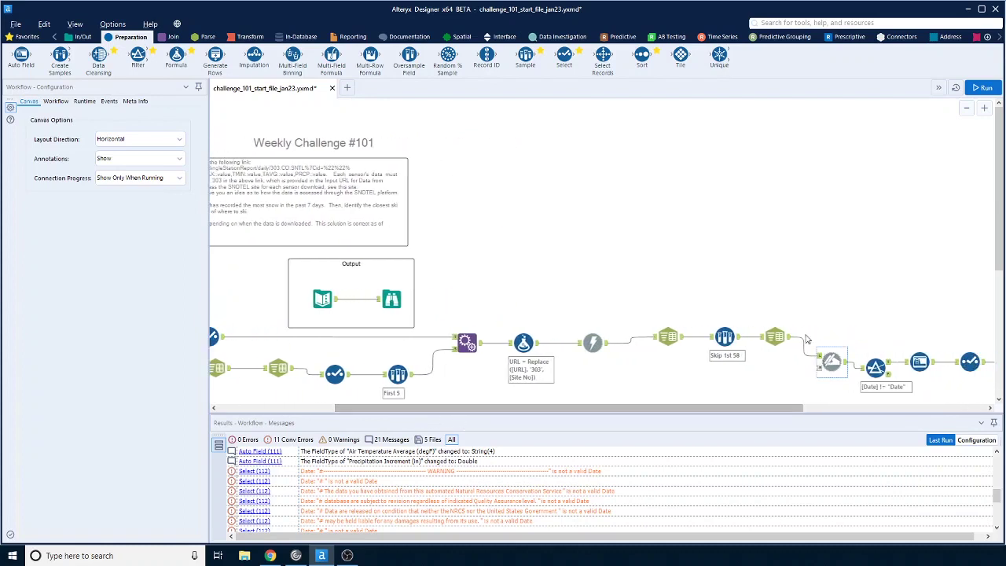
{"action": "left_click_drag", "start_coordinate": [707, 407], "coordinate": [753, 407]}
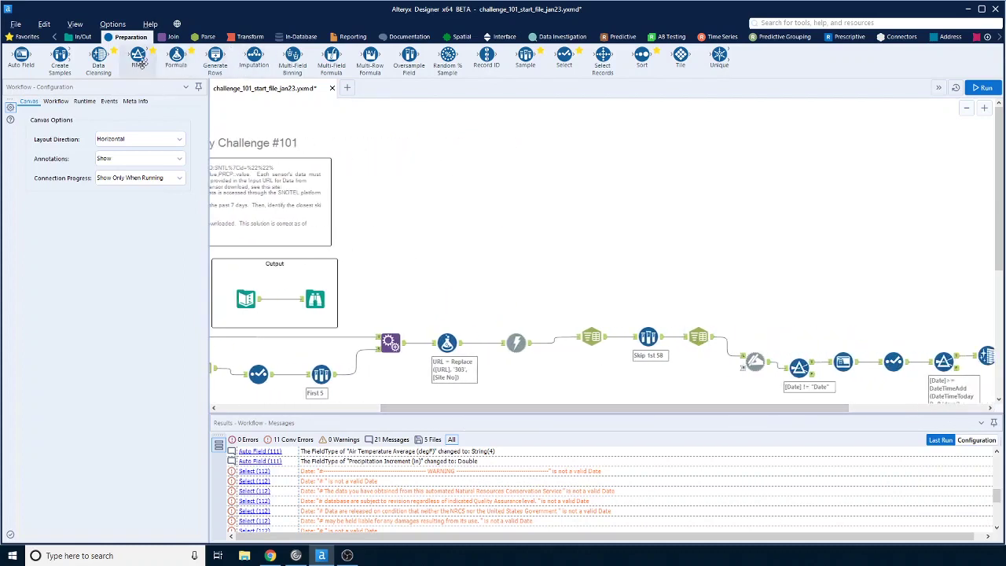
{"action": "left_click_drag", "start_coordinate": [137, 57], "coordinate": [728, 345]}
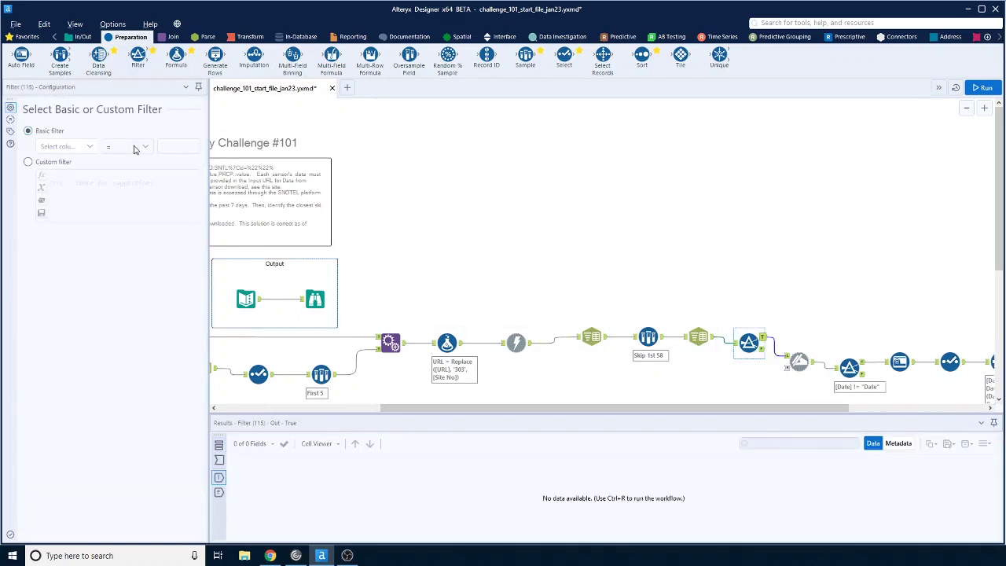
{"action": "left_click", "coordinate": [90, 147]}
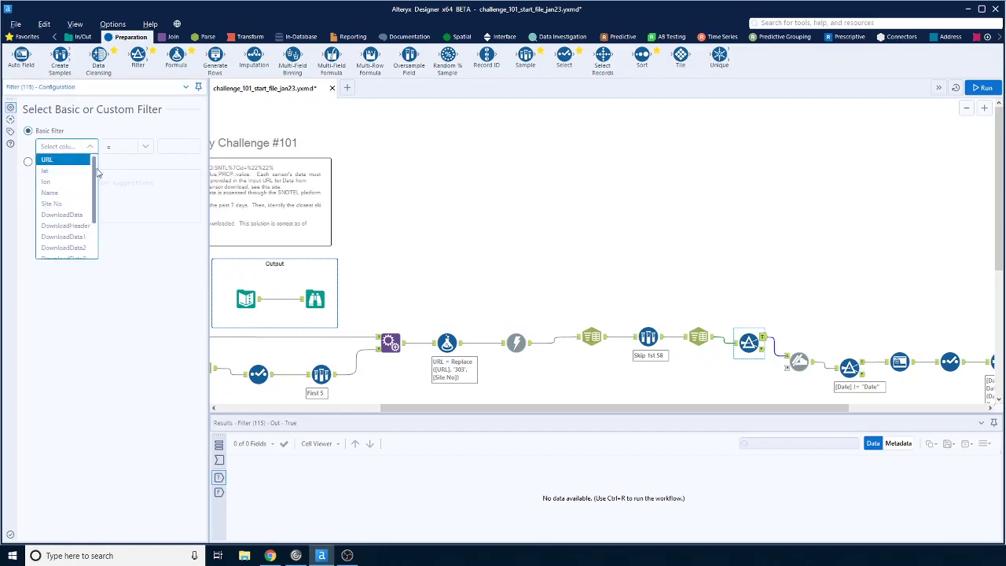
{"action": "left_click", "coordinate": [798, 361]}
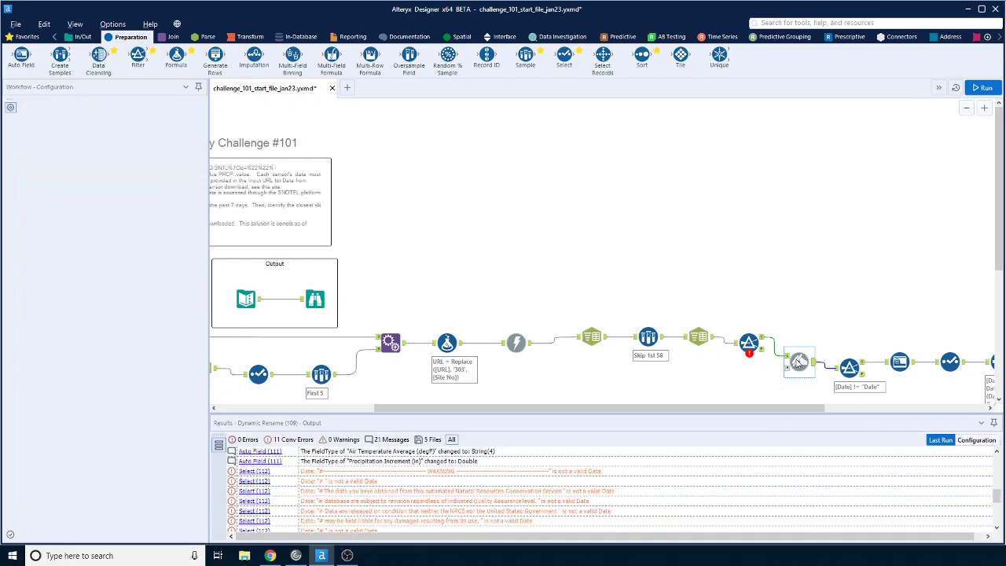
{"action": "key", "text": "Delete"}
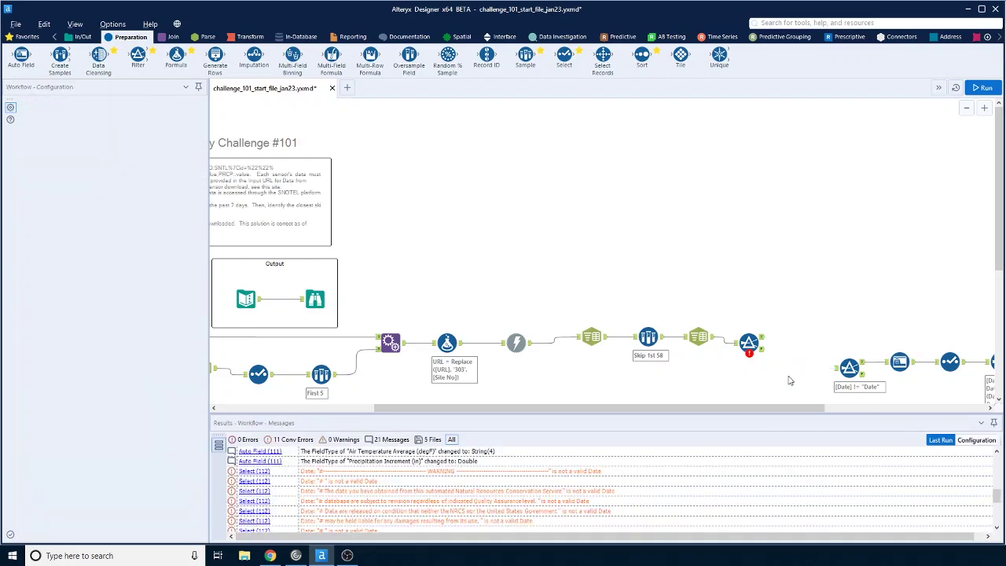
{"action": "left_click", "coordinate": [748, 343]}
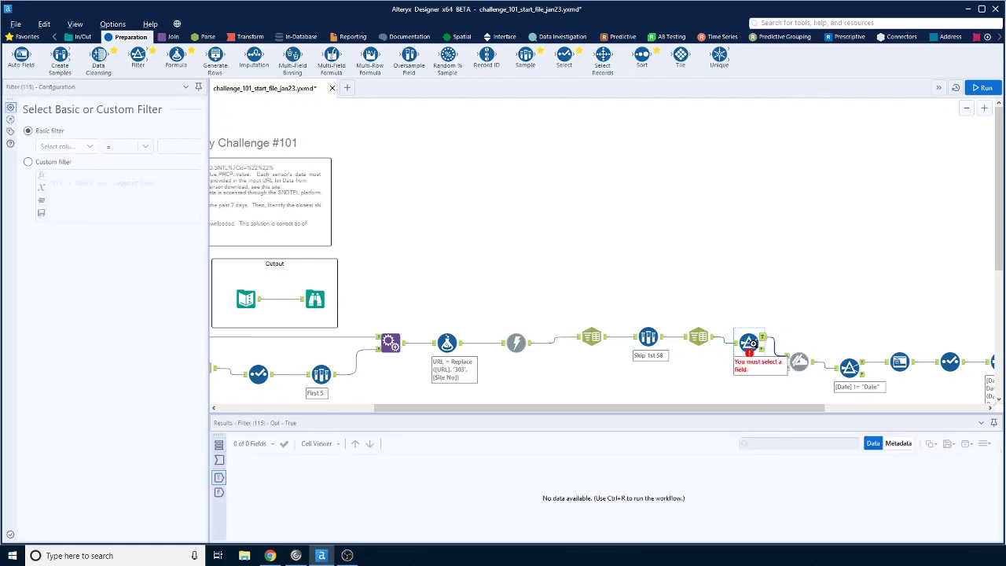
{"action": "right_click", "coordinate": [752, 344]}
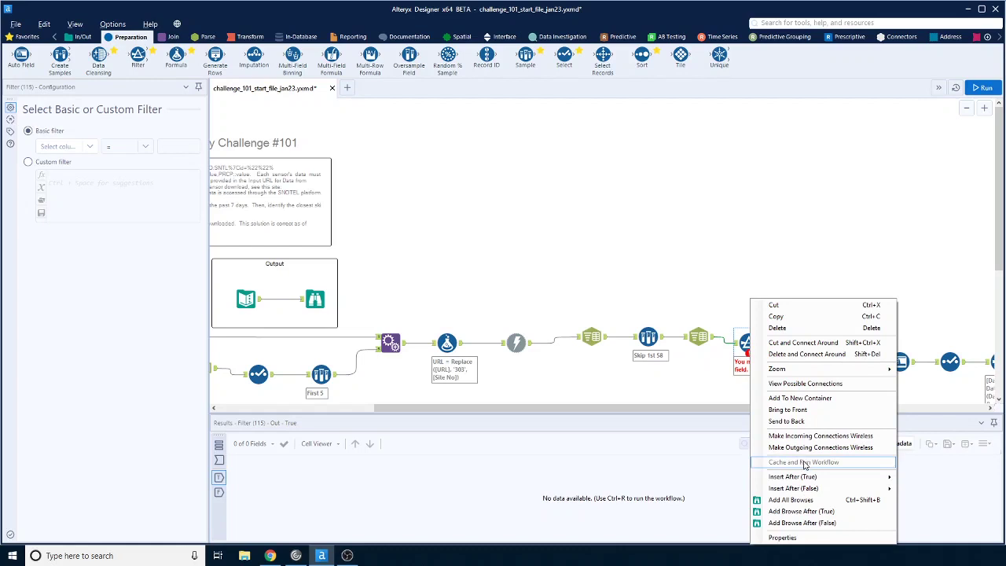
{"action": "left_click", "coordinate": [621, 369]}
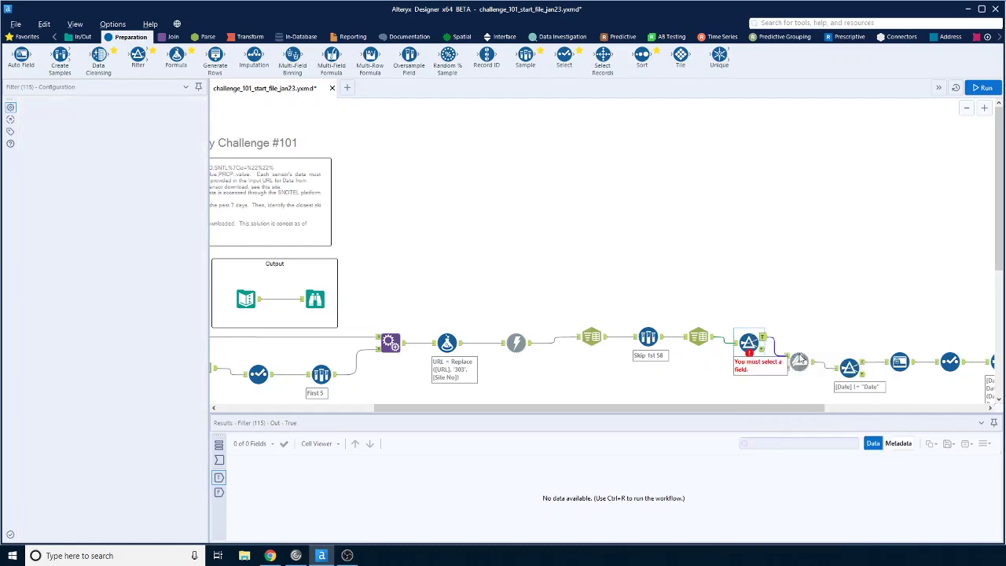
{"action": "key", "text": "Delete"}
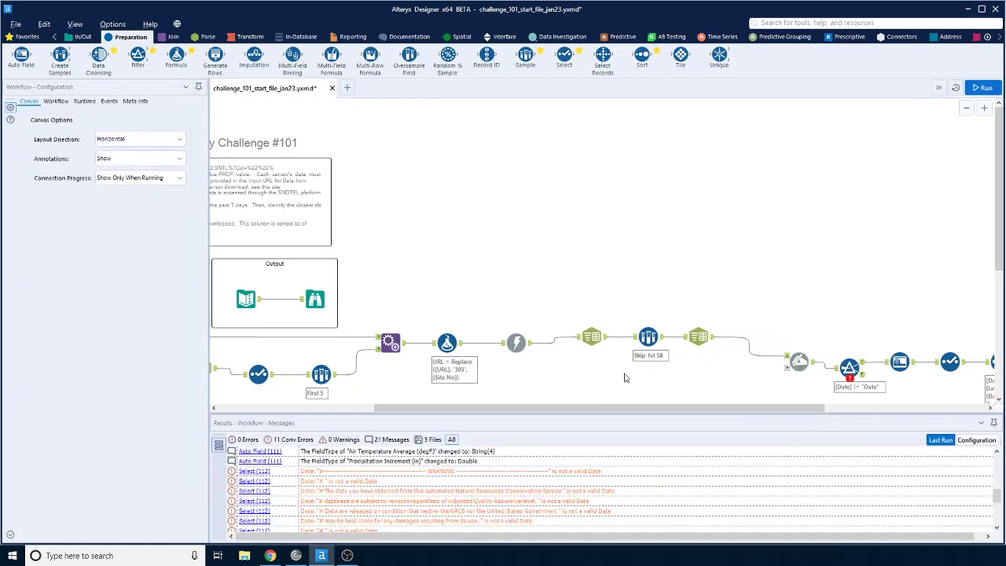
Replace the Sample tool that skips the first 58 rows with a Filter tool in the same place.
{"action": "left_click", "coordinate": [647, 338]}
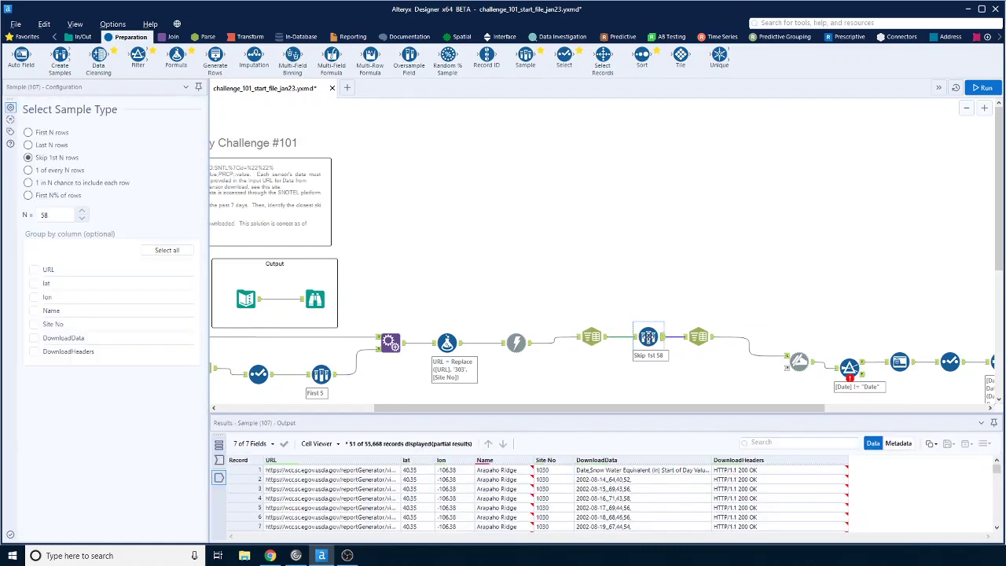
{"action": "key", "text": "Delete"}
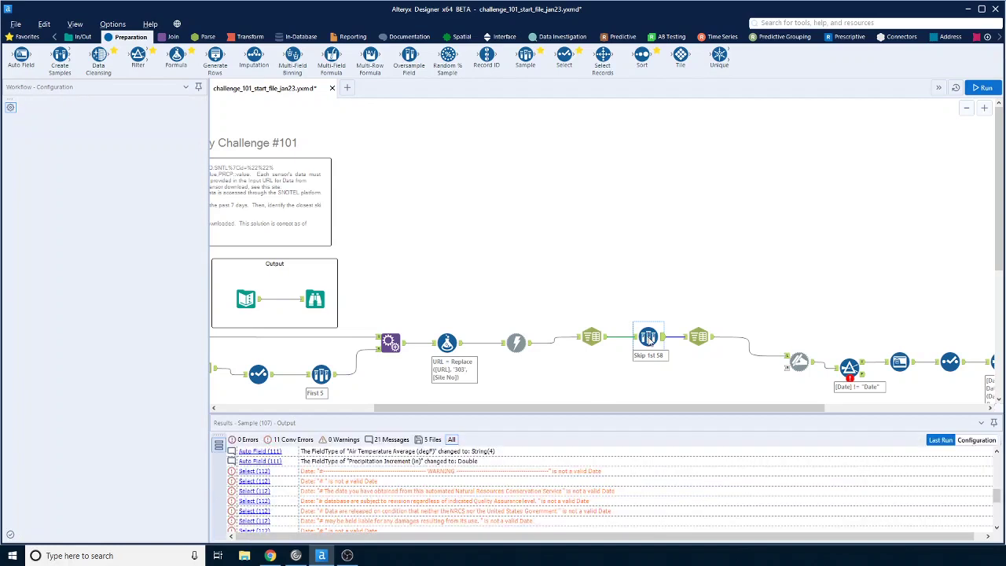
{"action": "left_click_drag", "start_coordinate": [137, 57], "coordinate": [642, 340]}
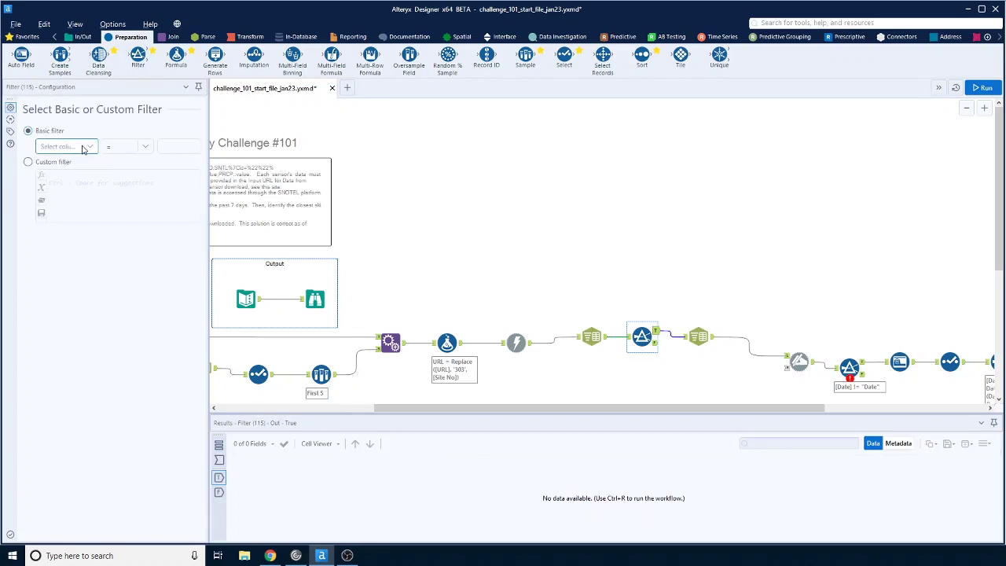
Configure the new filter to keep rows where DownloadData does not contain "#".
{"action": "left_click", "coordinate": [87, 147]}
{"action": "left_click", "coordinate": [69, 215]}
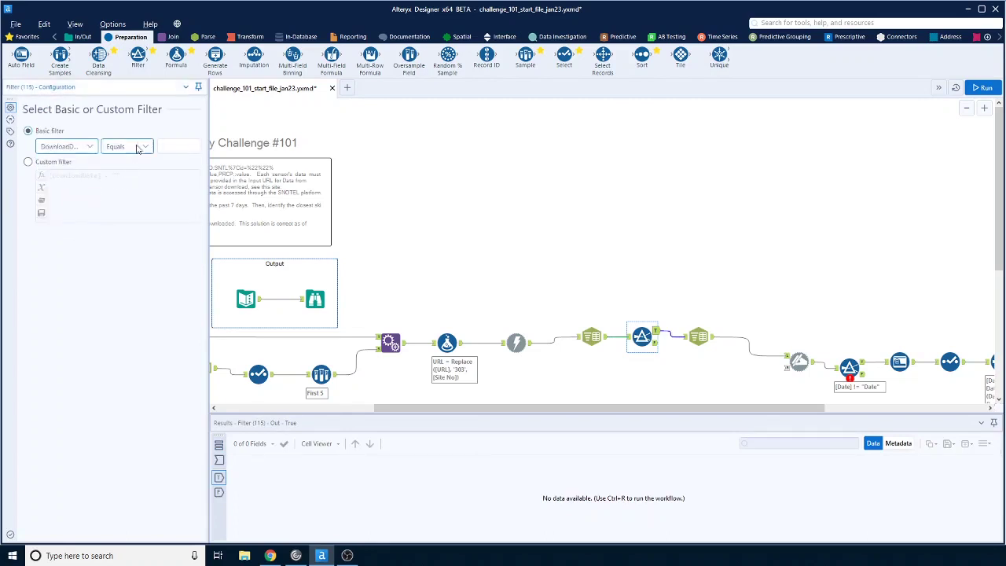
{"action": "left_click", "coordinate": [145, 147]}
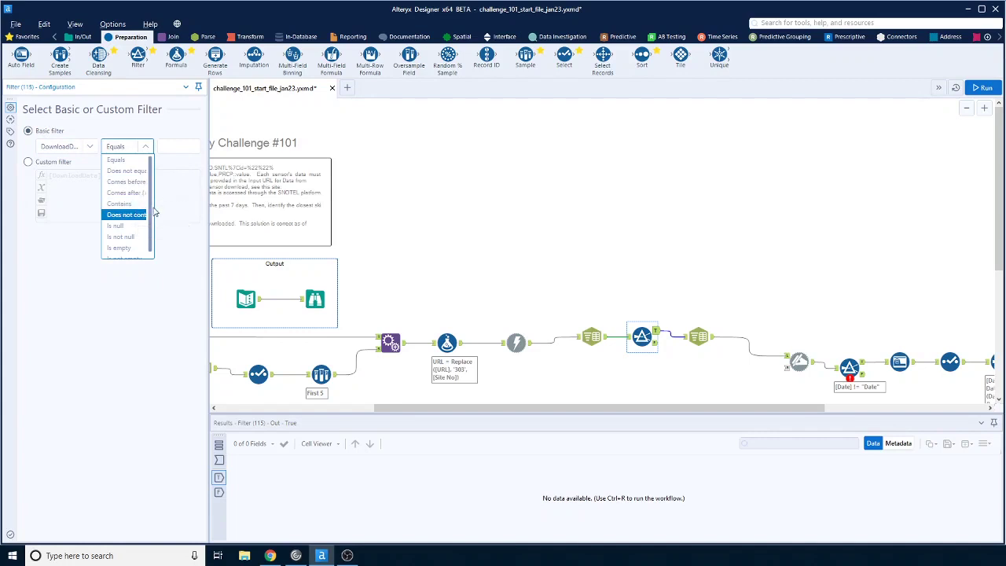
{"action": "scroll", "coordinate": [135, 228], "scroll_direction": "down", "scroll_amount": 1}
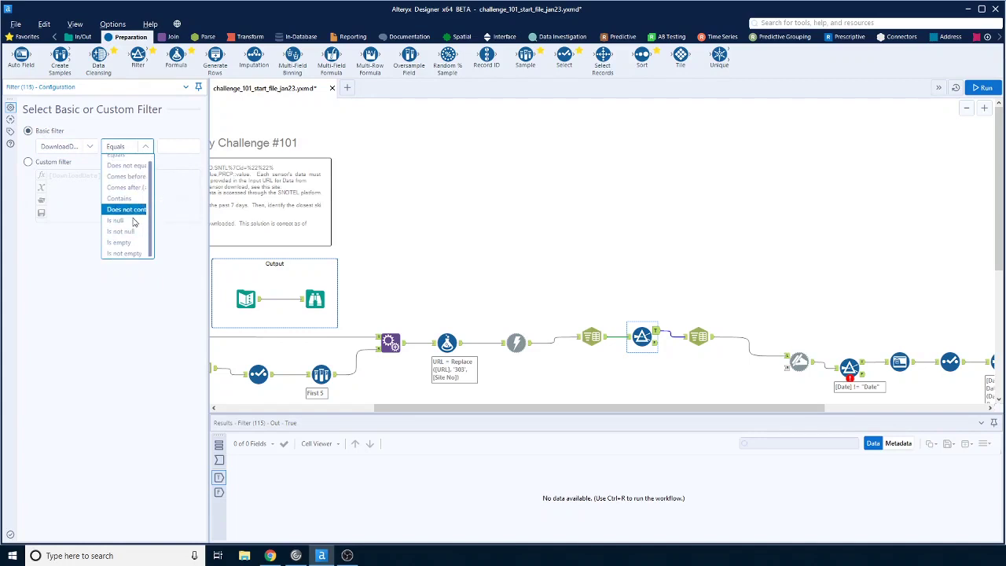
{"action": "scroll", "coordinate": [133, 222], "scroll_direction": "up", "scroll_amount": 1}
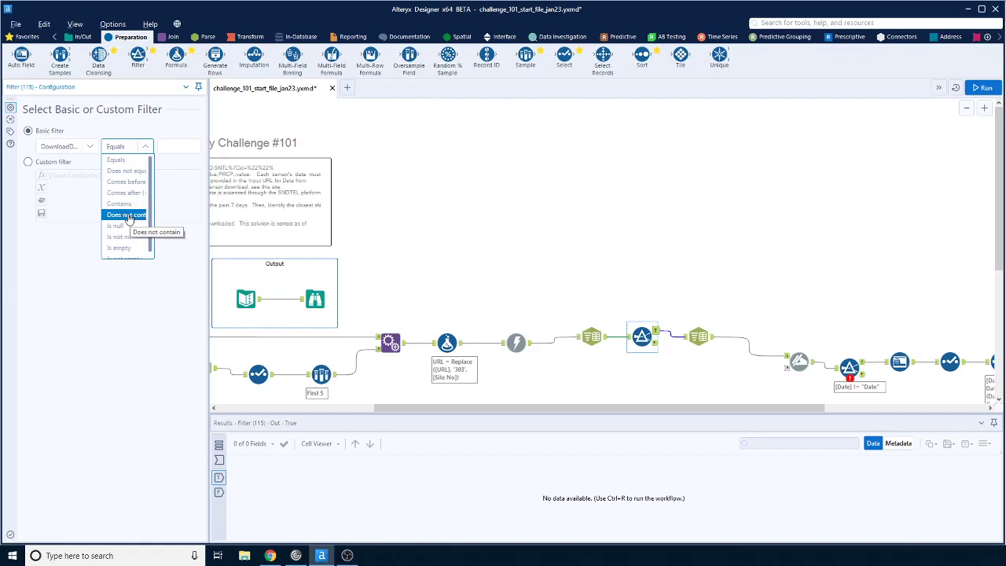
{"action": "left_click", "coordinate": [128, 216]}
{"action": "left_click", "coordinate": [180, 144]}
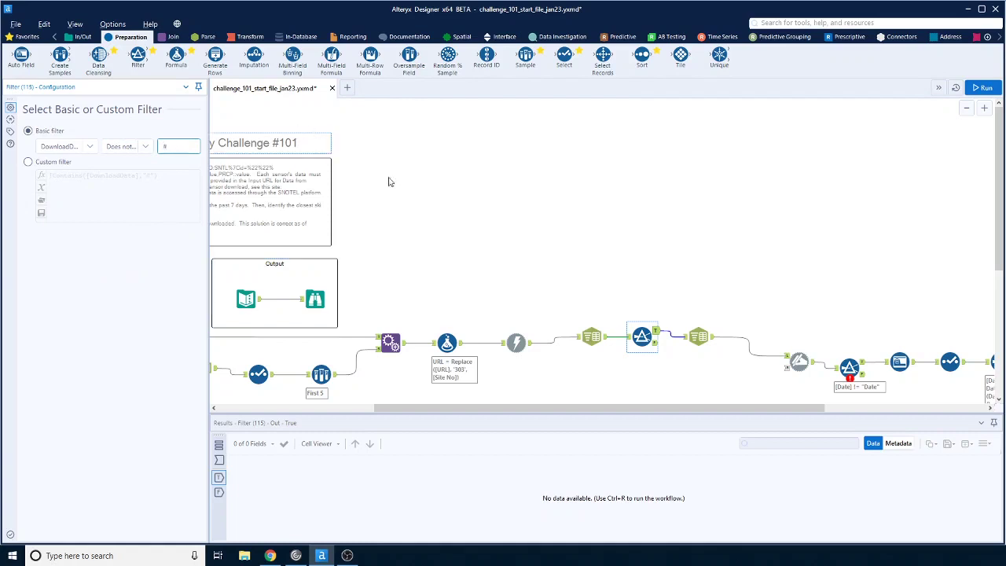
Run the workflow and examine the Browse tool's records, including the Date and Precipitation Increment values.
{"action": "left_click_drag", "start_coordinate": [792, 410], "coordinate": [952, 409]}
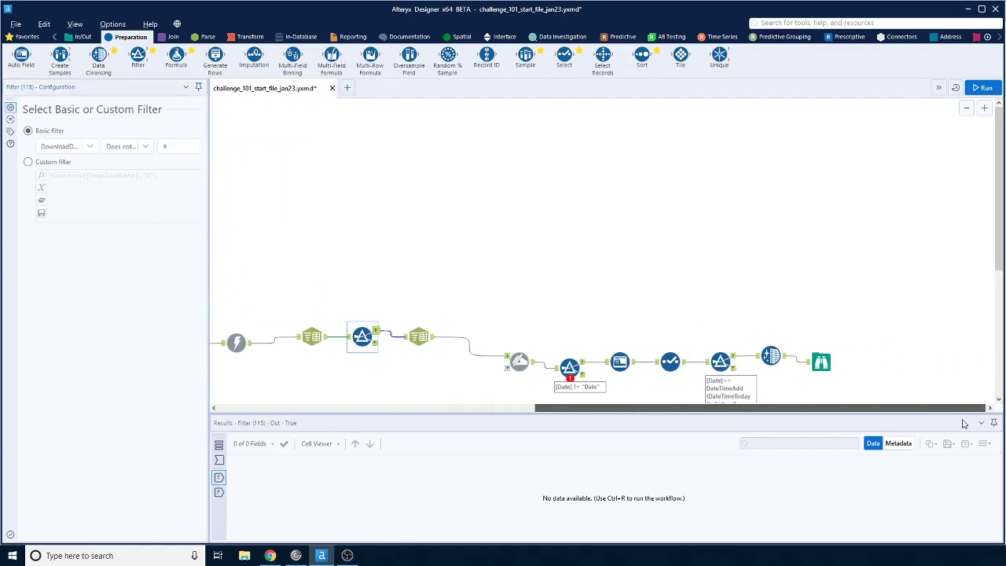
{"action": "left_click", "coordinate": [983, 87]}
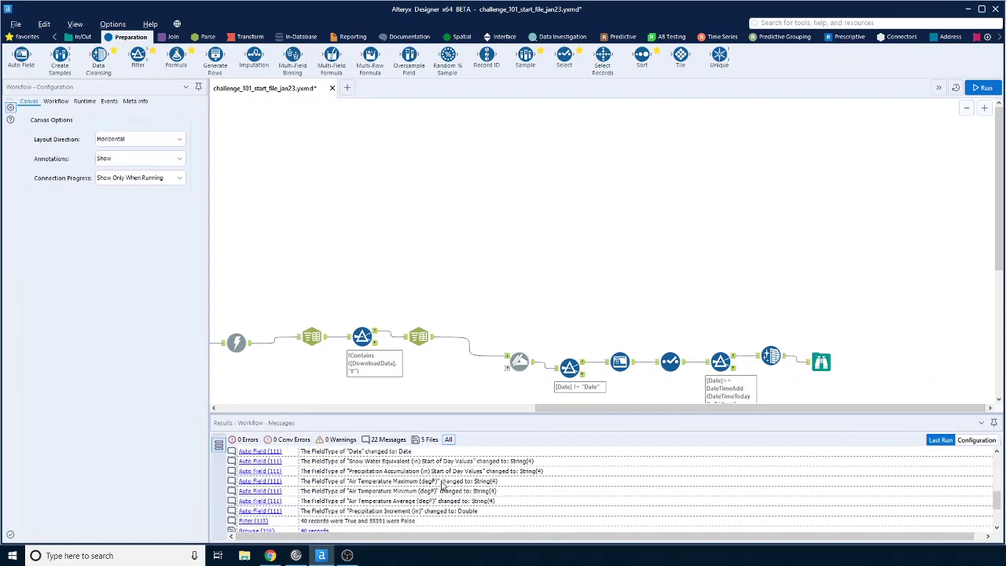
{"action": "left_click", "coordinate": [823, 362]}
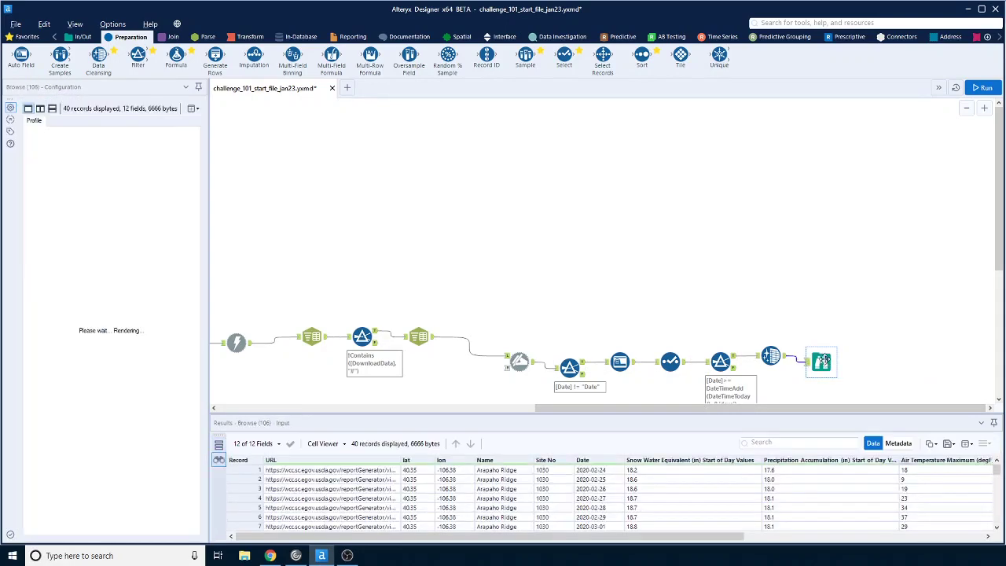
{"action": "left_click_drag", "start_coordinate": [674, 542], "coordinate": [976, 552]}
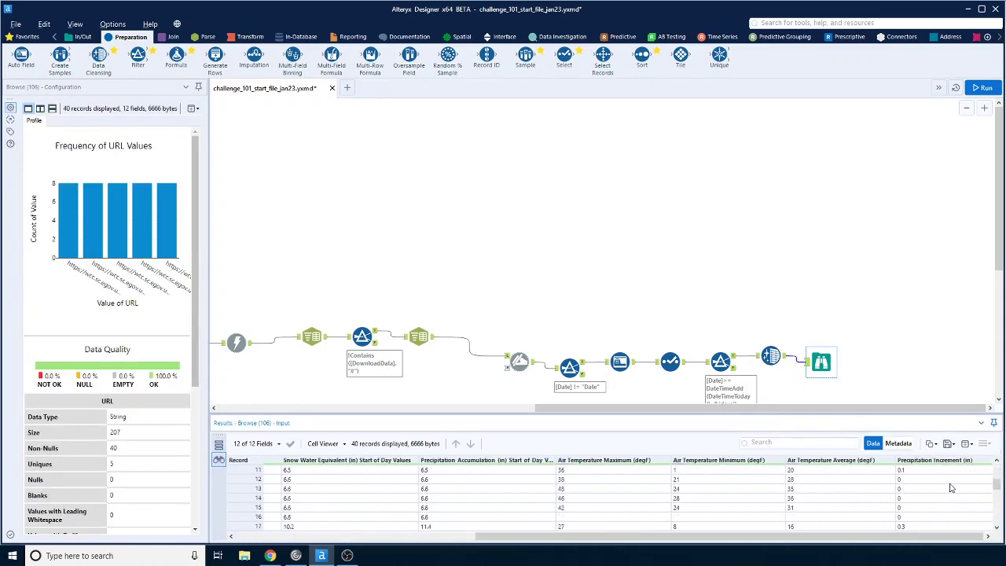
{"action": "left_click_drag", "start_coordinate": [913, 536], "coordinate": [462, 543]}
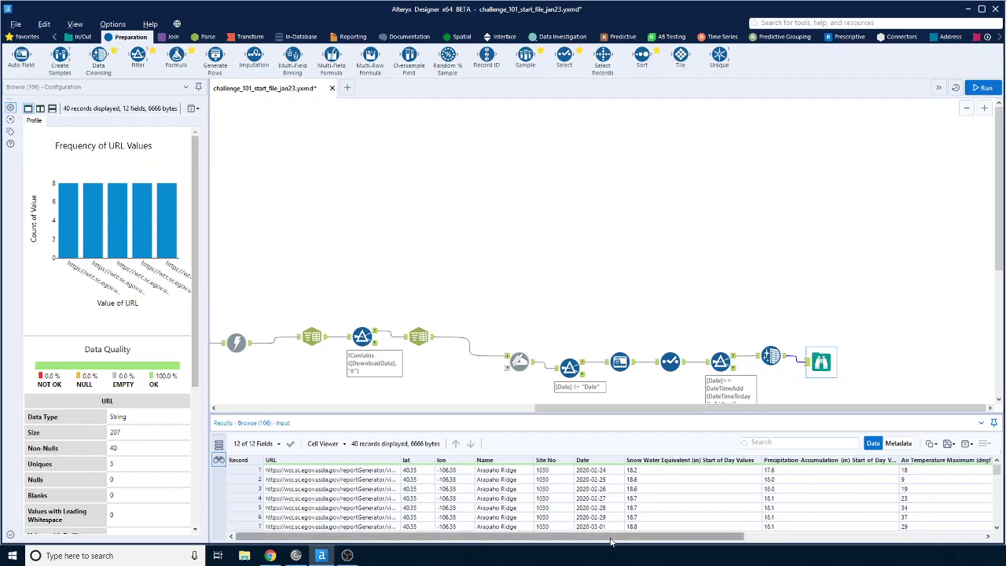
{"action": "left_click_drag", "start_coordinate": [618, 541], "coordinate": [935, 542]}
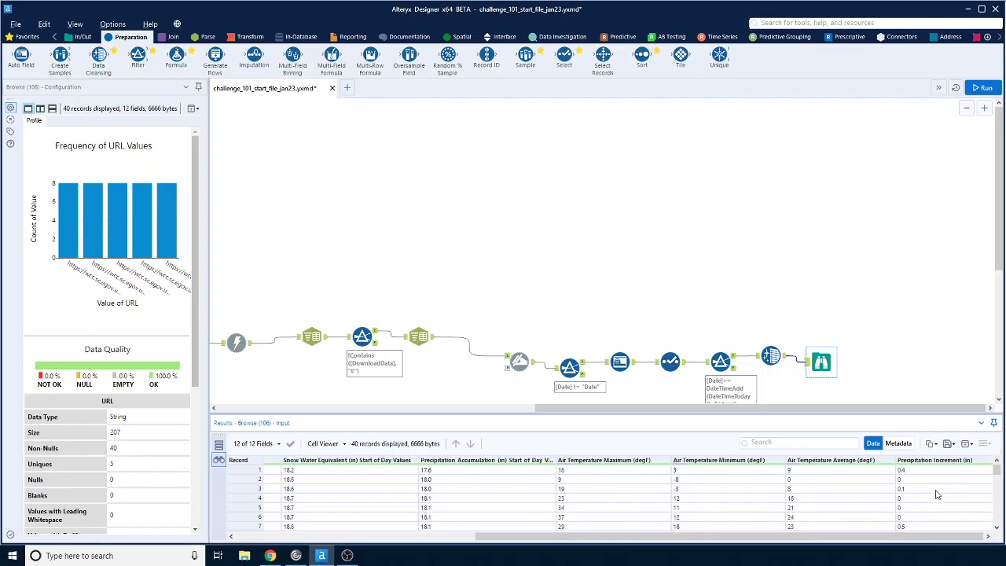
Move the Browse tool farther along and insert a Summarize tool between it and Data Cleansing.
{"action": "left_click_drag", "start_coordinate": [820, 358], "coordinate": [945, 355]}
{"action": "left_click", "coordinate": [251, 37]}
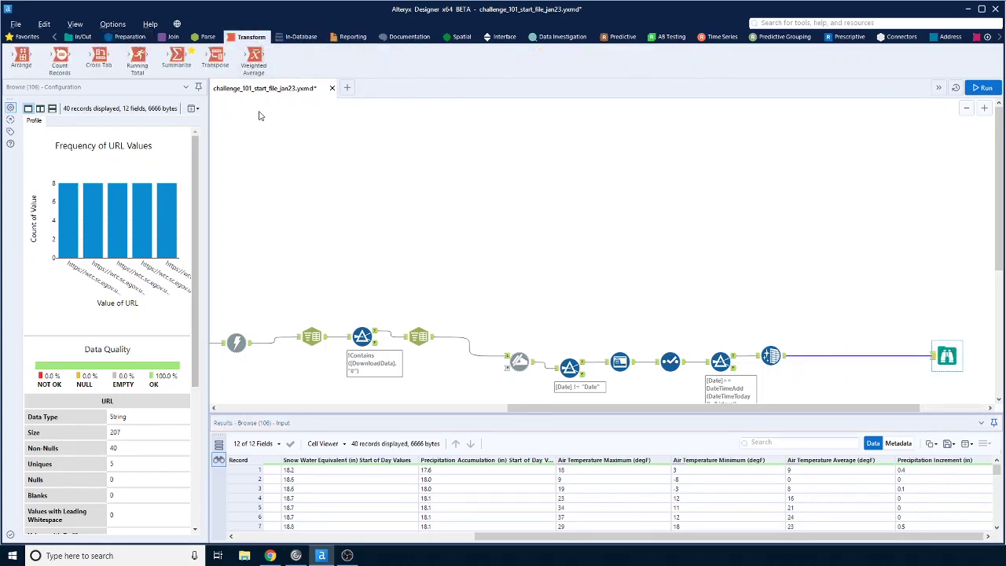
{"action": "left_click_drag", "start_coordinate": [179, 58], "coordinate": [858, 356]}
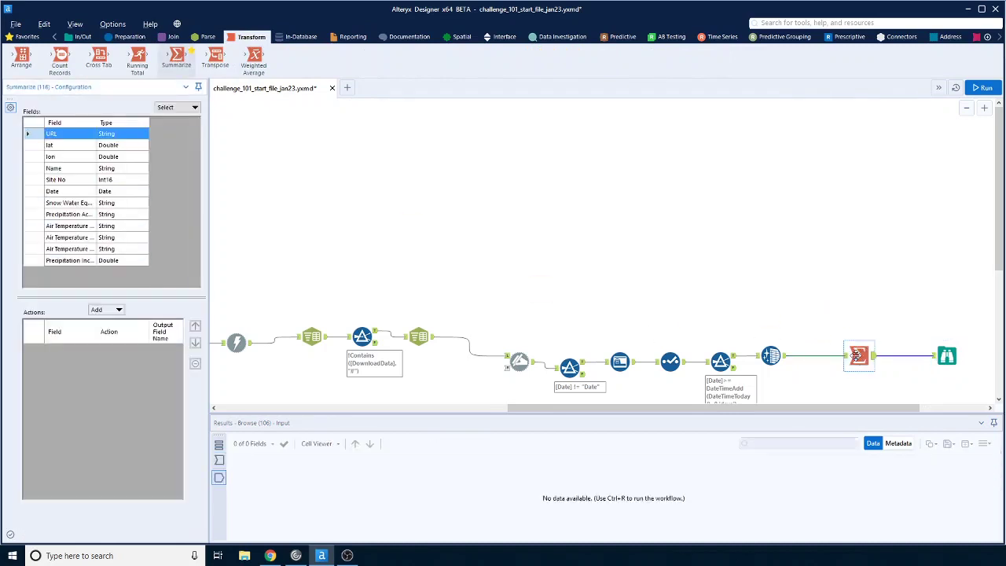
Group the summary by the lat, lon, Name and Site No fields.
{"action": "left_click", "coordinate": [69, 146]}
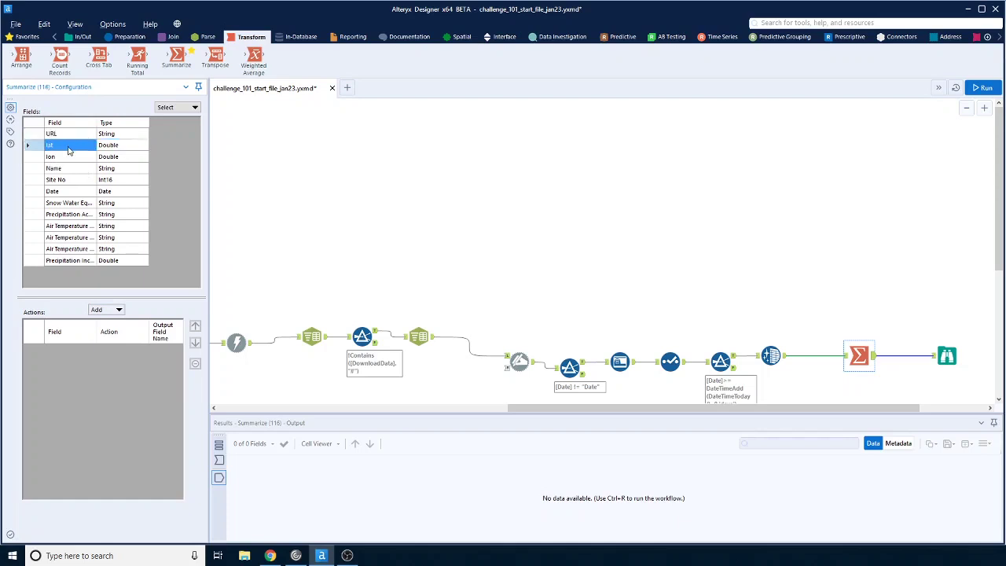
{"action": "left_click", "coordinate": [72, 160], "text": "shift"}
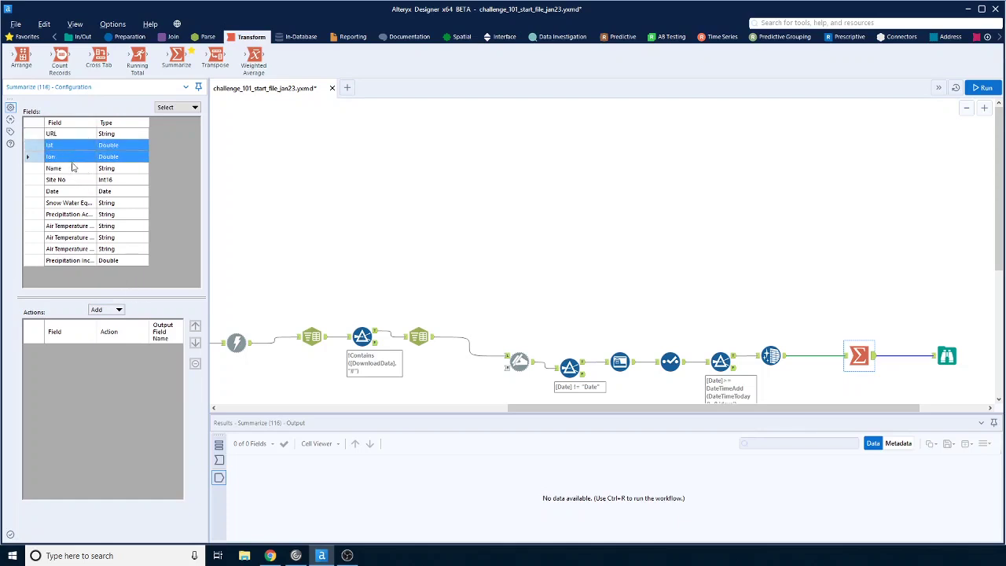
{"action": "left_click", "coordinate": [73, 168], "text": "shift"}
{"action": "left_click", "coordinate": [71, 180], "text": "shift"}
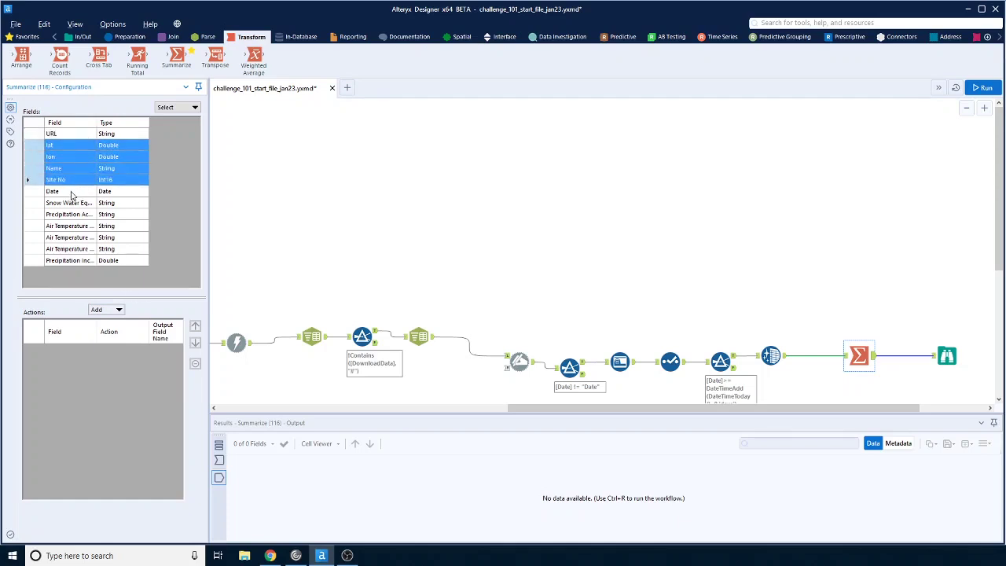
{"action": "left_click", "coordinate": [116, 310]}
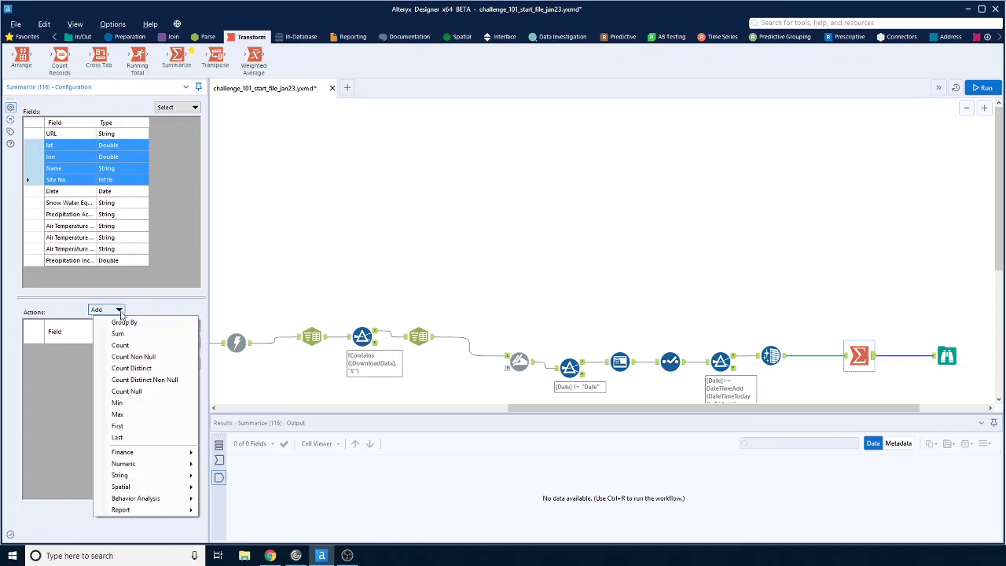
{"action": "left_click", "coordinate": [122, 323]}
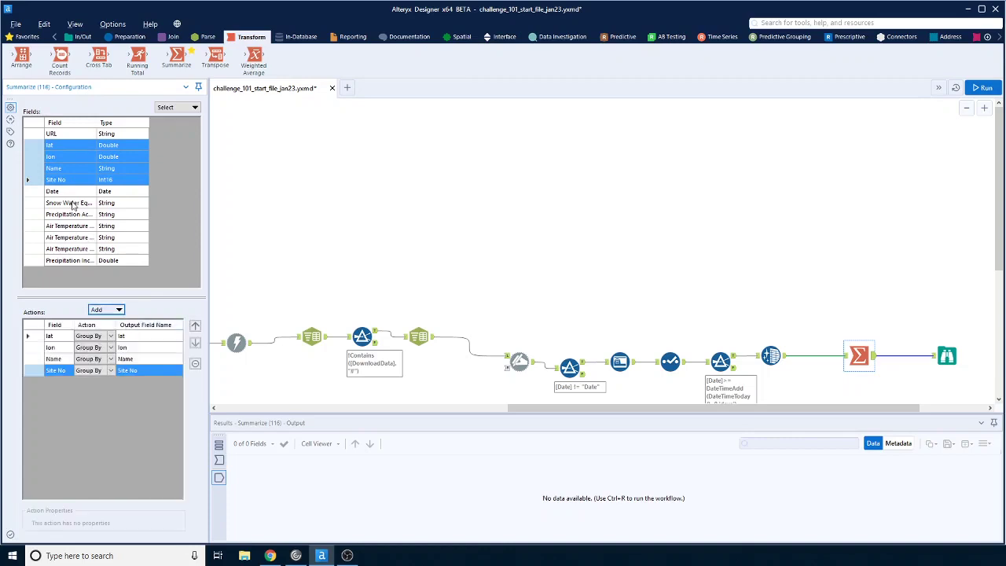
Add a Sum of the precipitation increment to the summary and name its output field "Precipitation Increment (in)".
{"action": "left_click", "coordinate": [75, 260]}
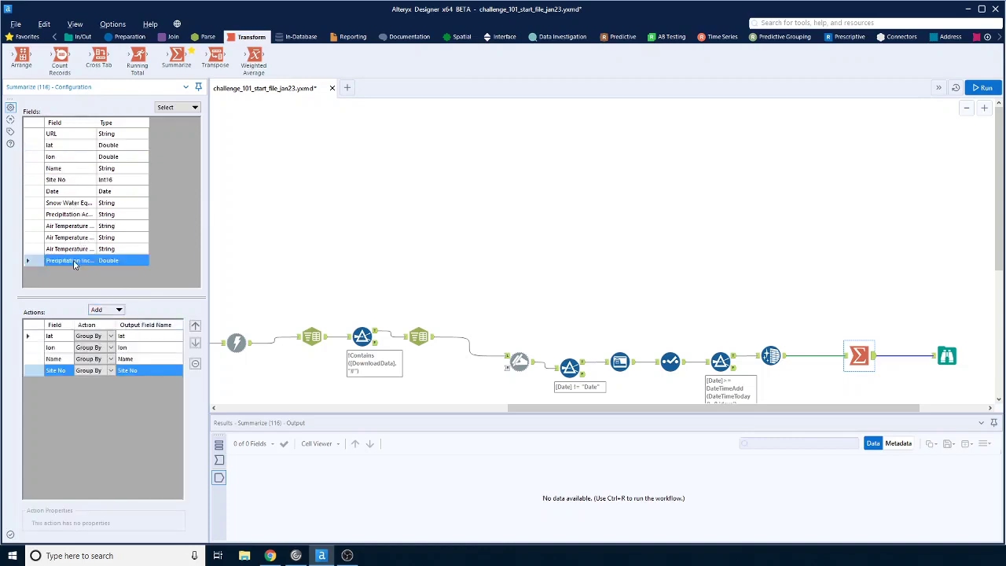
{"action": "left_click", "coordinate": [119, 310]}
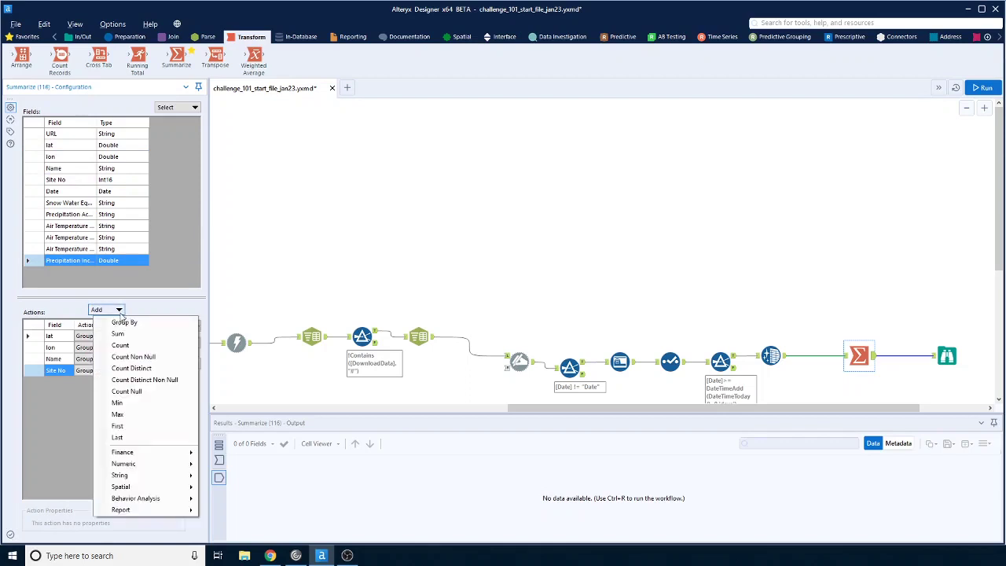
{"action": "left_click", "coordinate": [124, 333]}
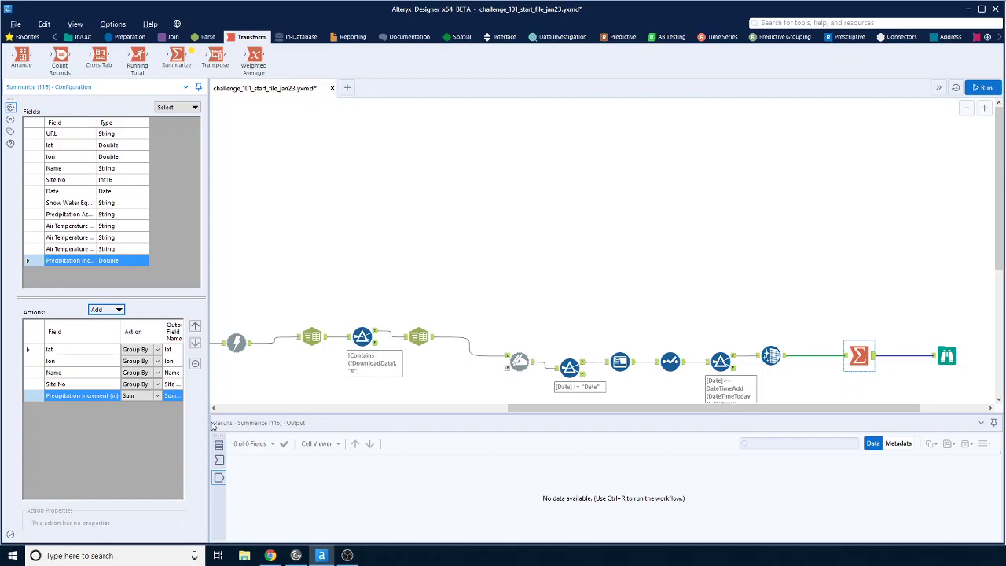
{"action": "left_click_drag", "start_coordinate": [209, 421], "coordinate": [312, 421]}
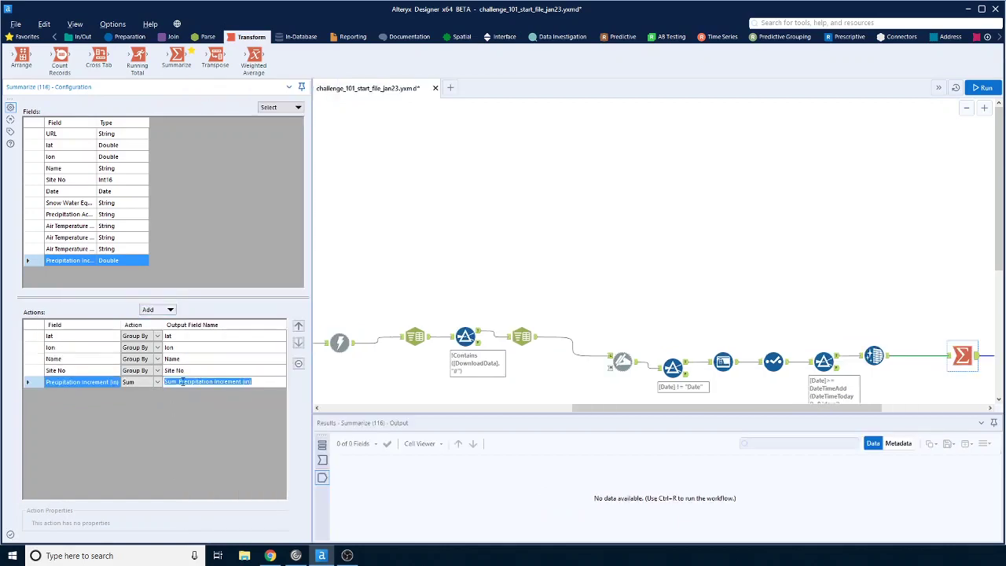
{"action": "left_click", "coordinate": [179, 381]}
{"action": "left_click_drag", "start_coordinate": [179, 381], "coordinate": [144, 382]}
{"action": "key", "text": "BackSpace"}
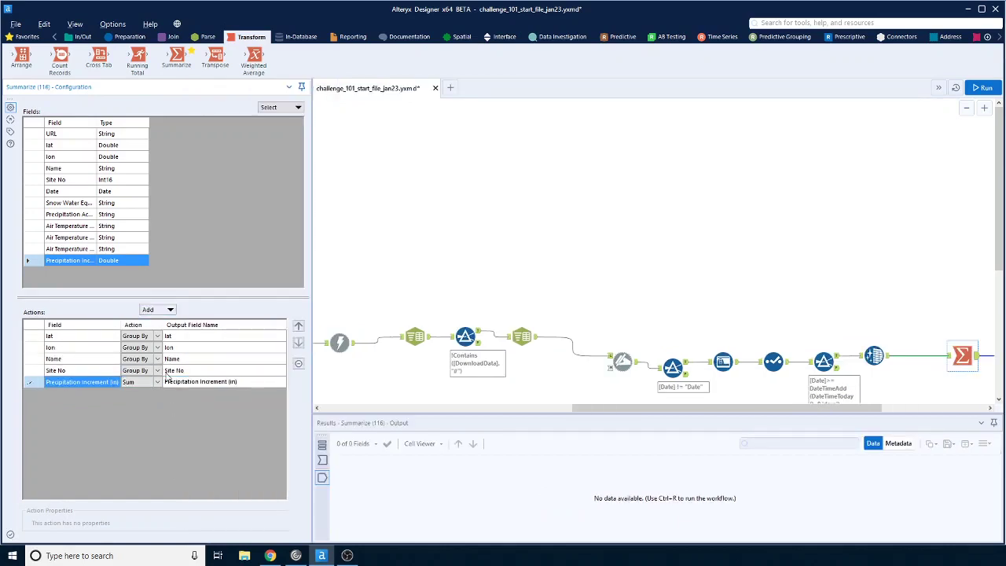
Run the workflow and inspect the Summarize tool's precipitation totals per site.
{"action": "left_click", "coordinate": [988, 88]}
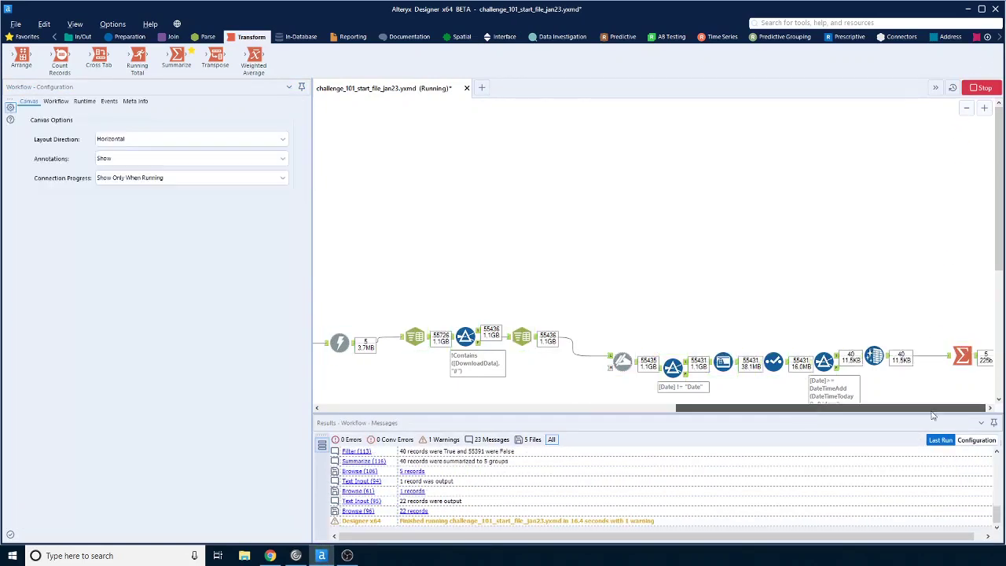
{"action": "left_click_drag", "start_coordinate": [796, 410], "coordinate": [900, 410]}
{"action": "left_click", "coordinate": [748, 358]}
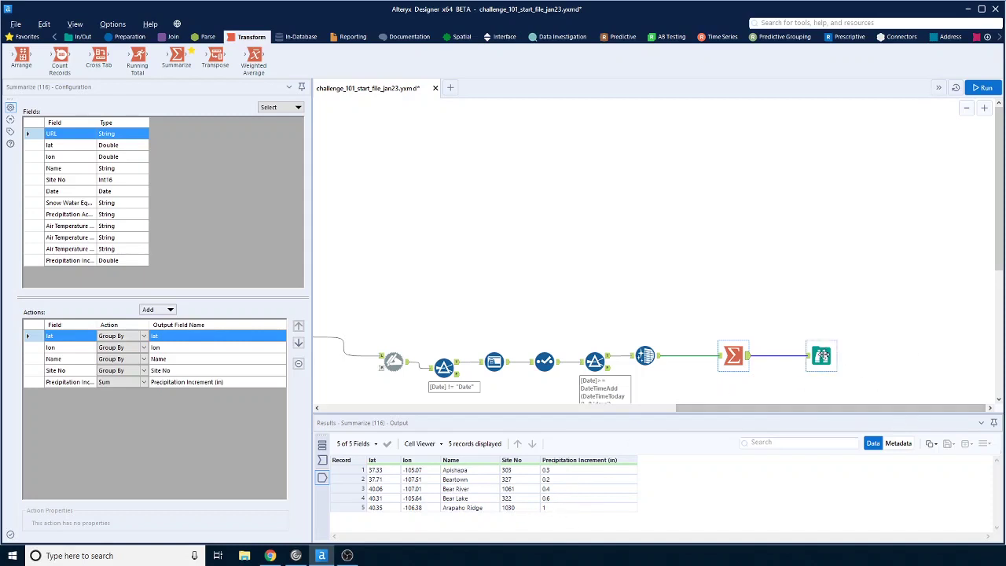
Make room before the Browse tool and insert a Create Points tool after Summarize, using lon and lat as floating point coordinates.
{"action": "left_click_drag", "start_coordinate": [820, 356], "coordinate": [946, 356]}
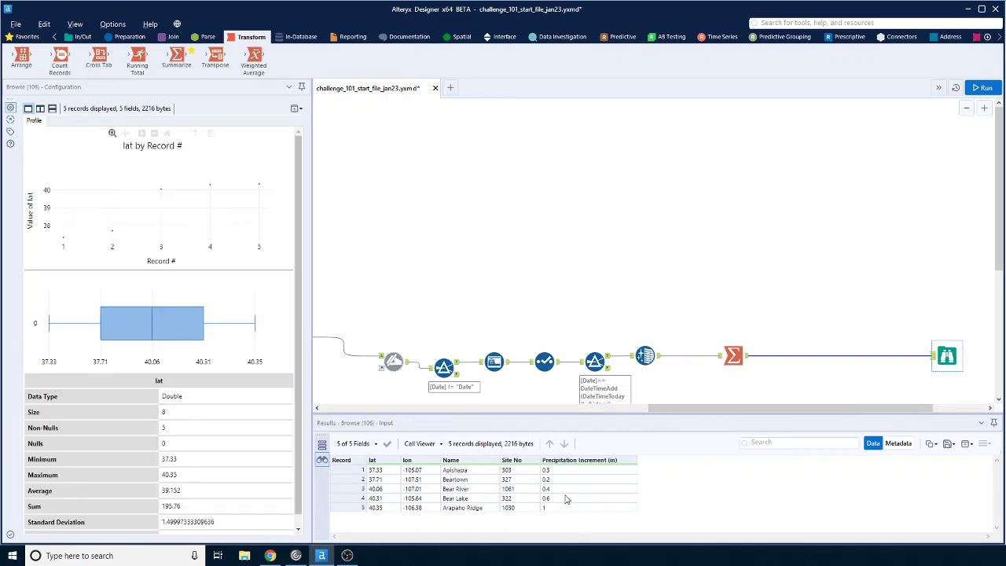
{"action": "left_click", "coordinate": [127, 38]}
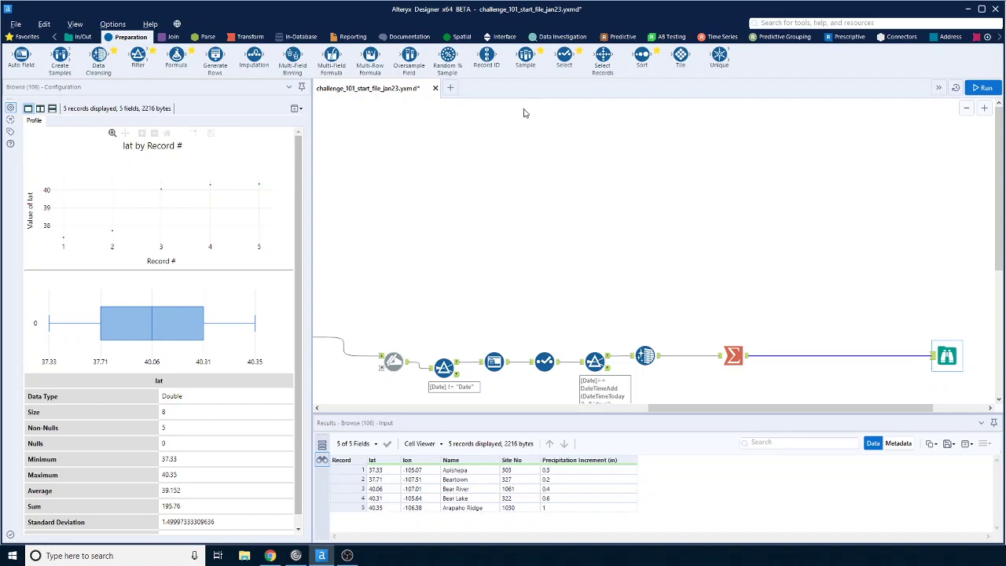
{"action": "left_click", "coordinate": [457, 37]}
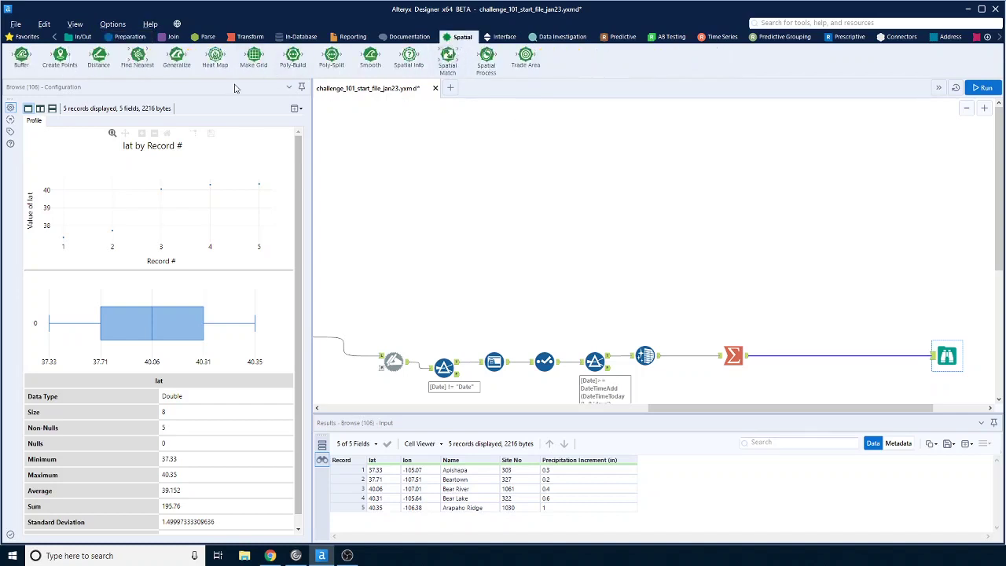
{"action": "left_click_drag", "start_coordinate": [60, 55], "coordinate": [795, 355]}
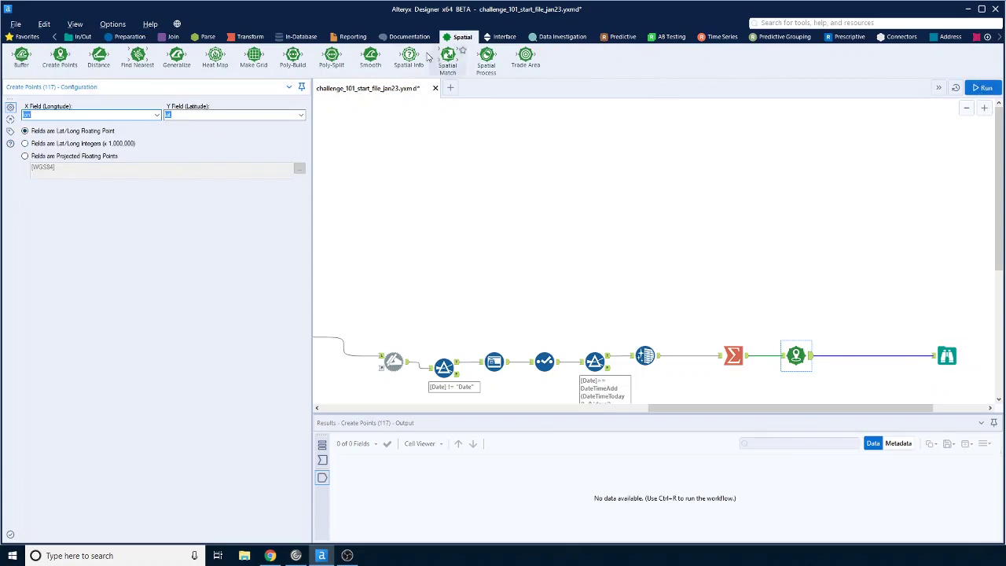
Add a Sort tool after Create Points and sort by Precipitation Increment (in) in descending order.
{"action": "left_click", "coordinate": [131, 40]}
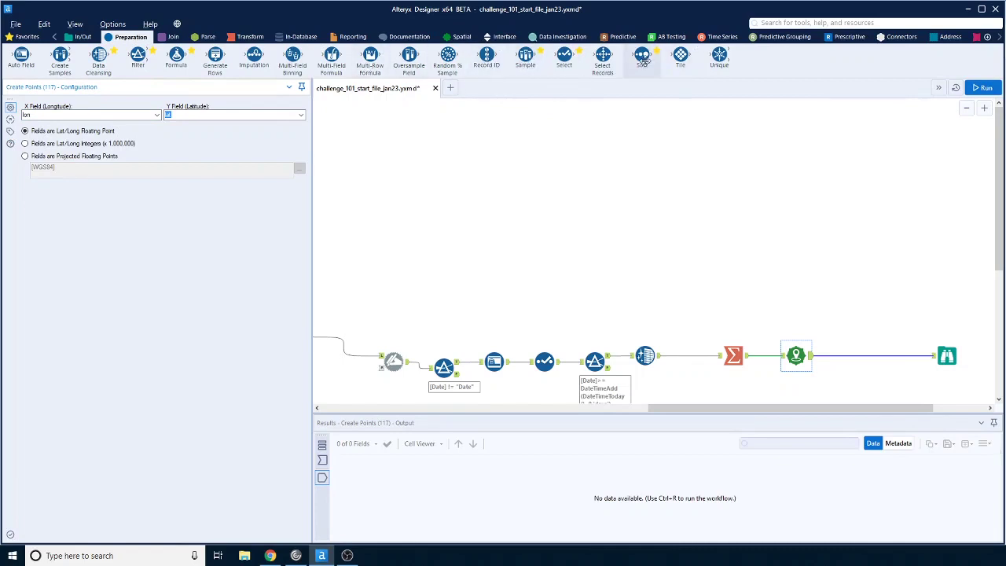
{"action": "left_click_drag", "start_coordinate": [642, 56], "coordinate": [872, 353]}
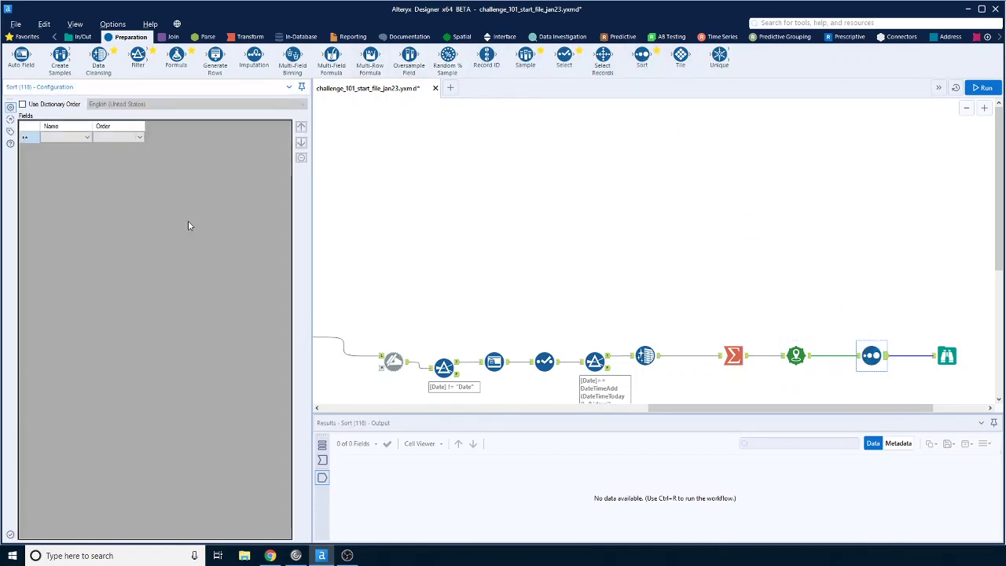
{"action": "left_click", "coordinate": [75, 136]}
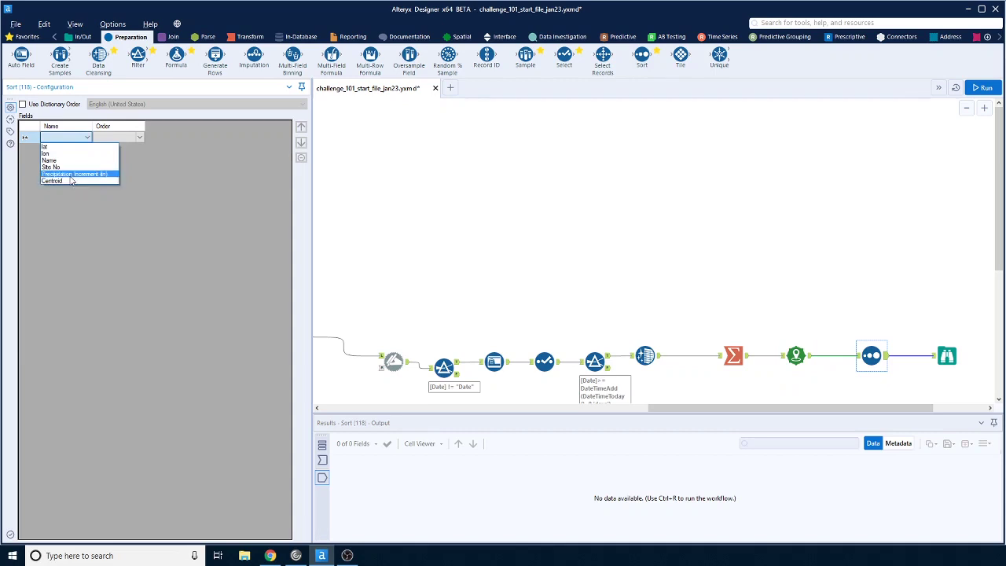
{"action": "left_click", "coordinate": [70, 175]}
{"action": "left_click", "coordinate": [146, 138]}
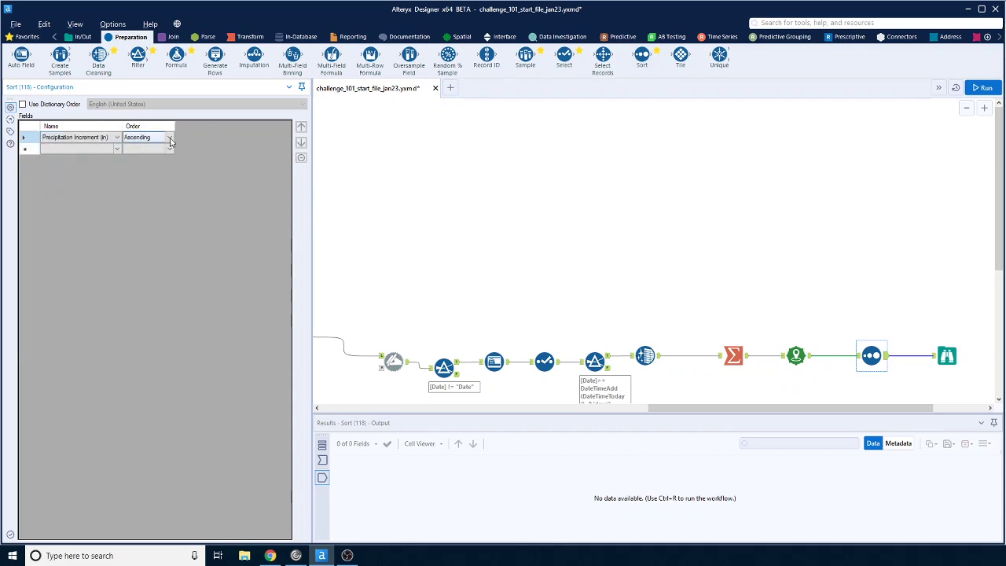
{"action": "left_click", "coordinate": [168, 139]}
{"action": "left_click", "coordinate": [142, 153]}
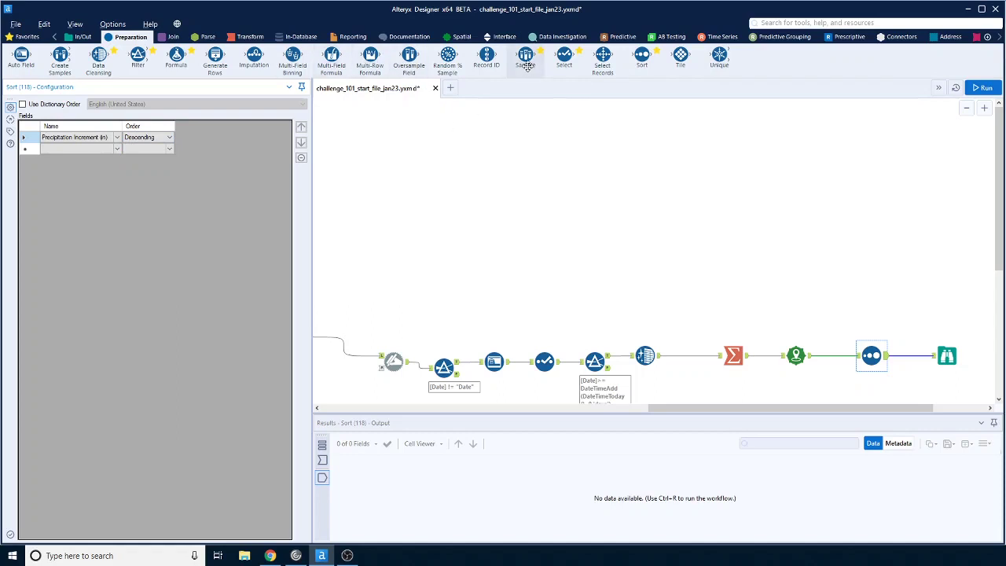
Insert a Sample tool between Sort and Browse that keeps only the first 1 row.
{"action": "left_click_drag", "start_coordinate": [524, 63], "coordinate": [530, 62]}
{"action": "left_click_drag", "start_coordinate": [909, 360], "coordinate": [919, 360]}
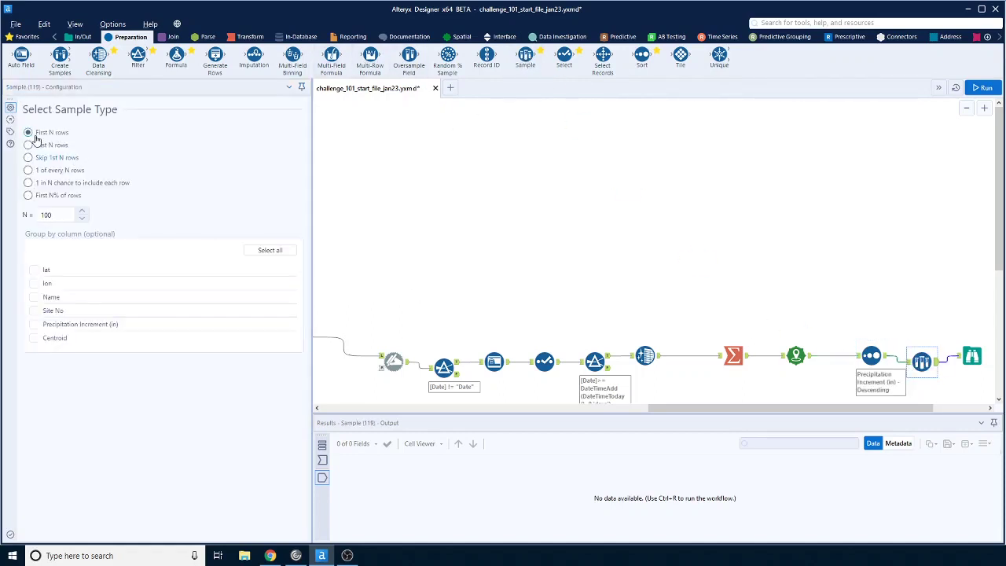
{"action": "double_click", "coordinate": [41, 217]}
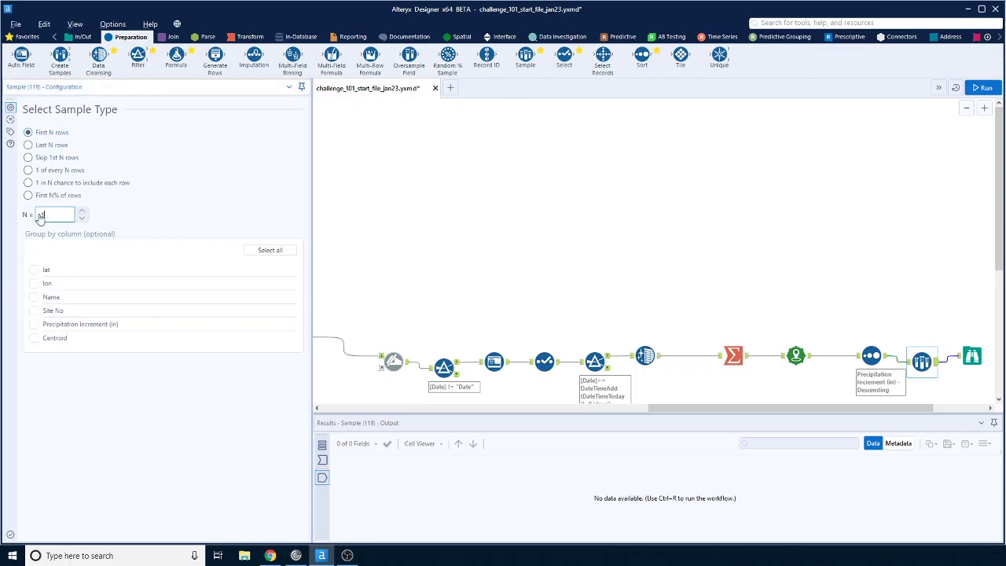
Run the workflow and inspect the site record reaching the final Browse tool.
{"action": "left_click_drag", "start_coordinate": [820, 408], "coordinate": [873, 408]}
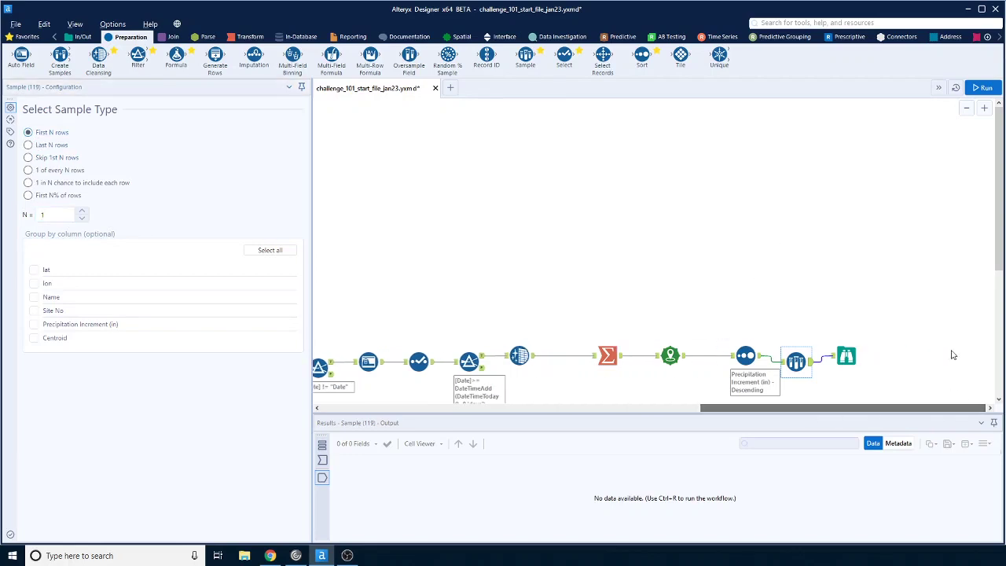
{"action": "left_click", "coordinate": [985, 88]}
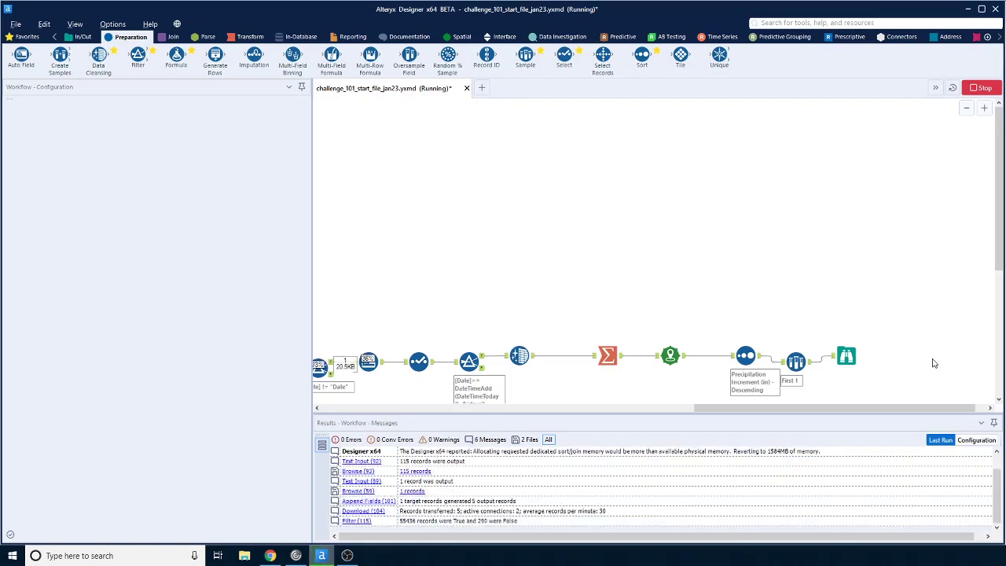
{"action": "left_click", "coordinate": [847, 358]}
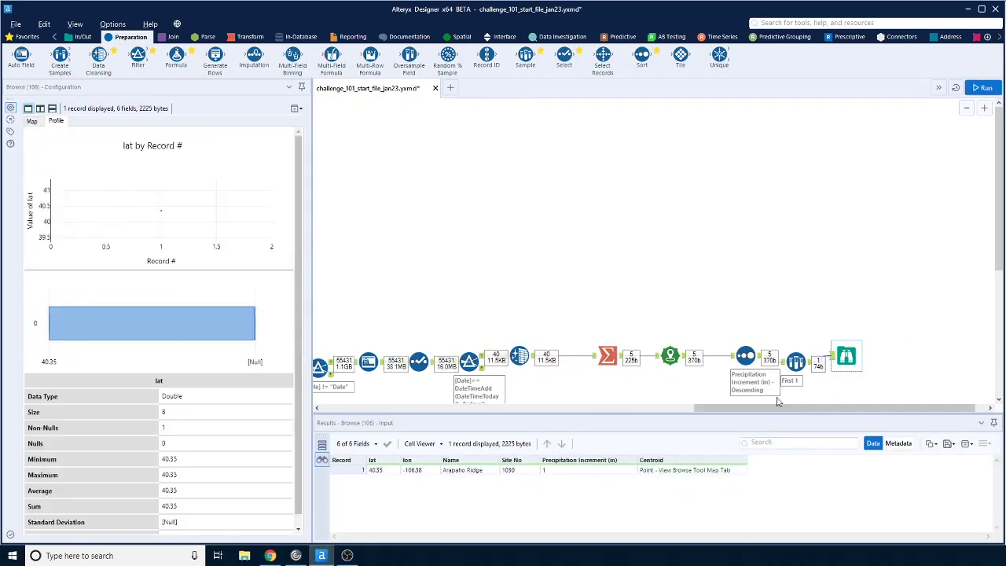
Check the CO Ski Areas input, then place a Find Nearest tool beyond Sample and connect Sample's output to its target input.
{"action": "left_click_drag", "start_coordinate": [796, 408], "coordinate": [808, 410]}
{"action": "scroll", "coordinate": [912, 352], "scroll_direction": "down", "scroll_amount": 3}
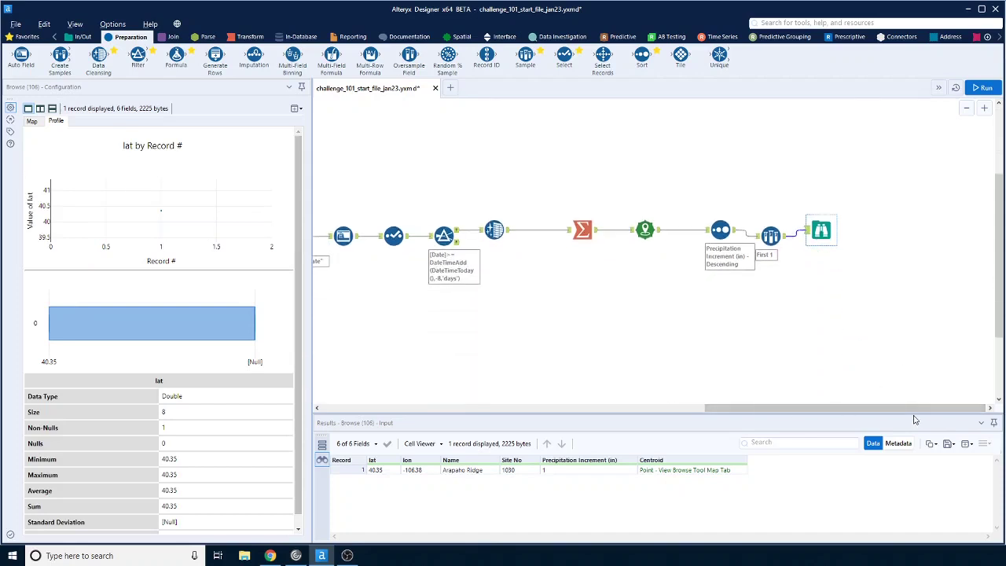
{"action": "left_click_drag", "start_coordinate": [915, 412], "coordinate": [530, 410]}
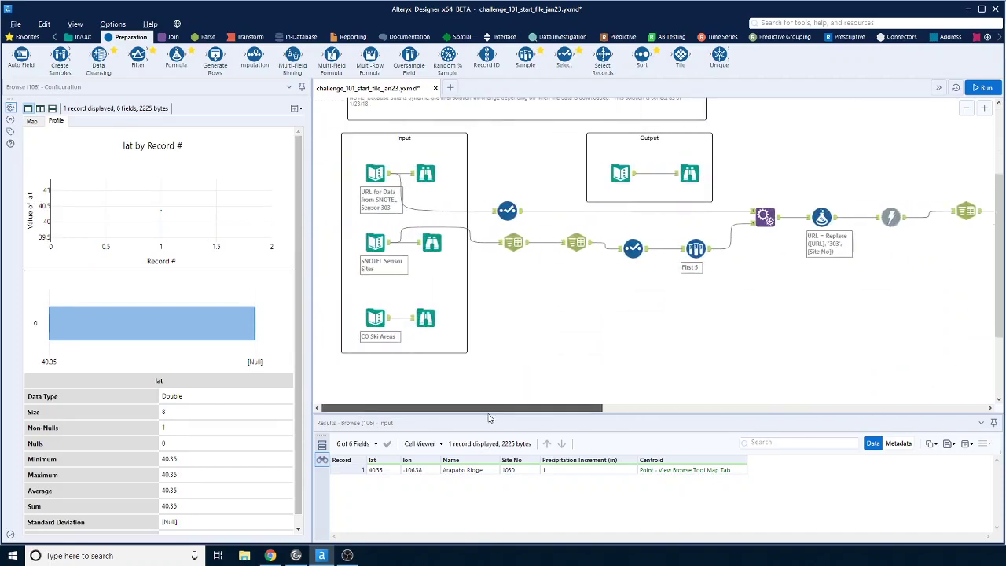
{"action": "left_click", "coordinate": [389, 324]}
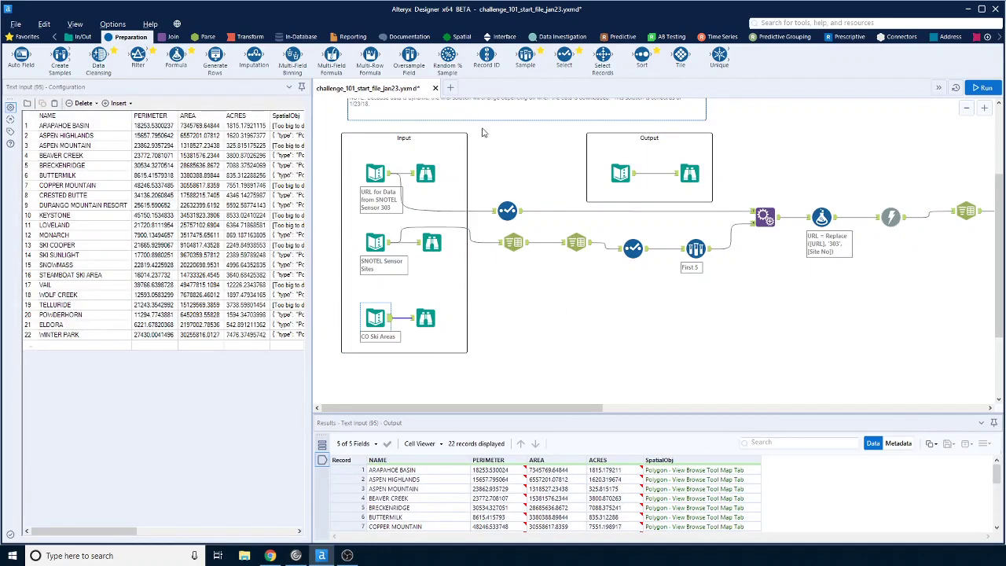
{"action": "left_click", "coordinate": [462, 39]}
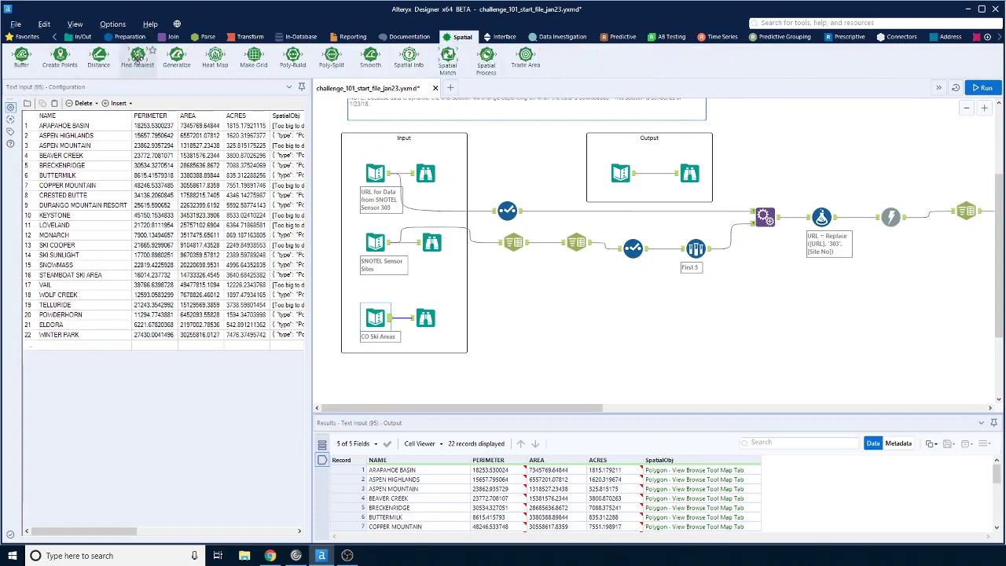
{"action": "left_click_drag", "start_coordinate": [138, 55], "coordinate": [890, 330]}
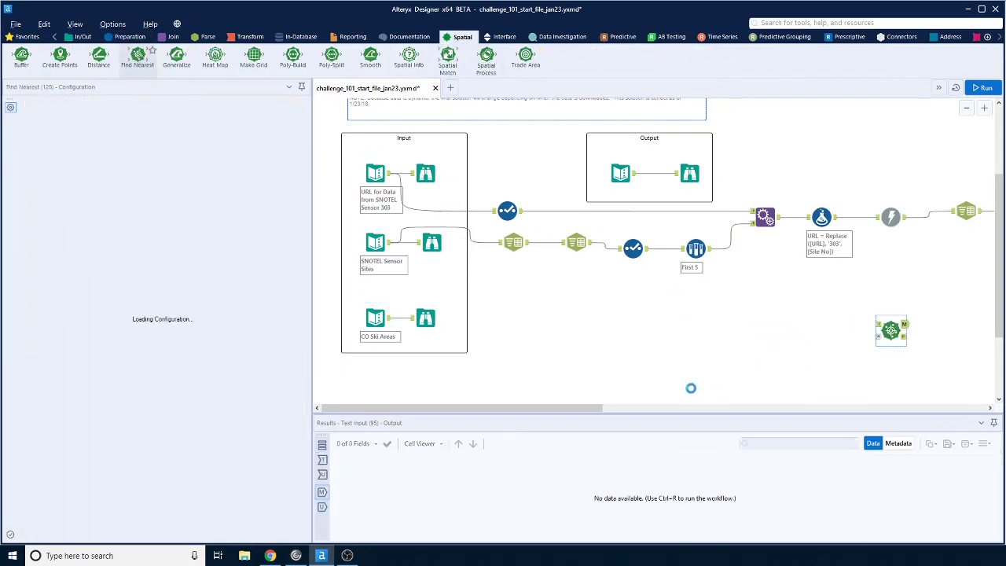
{"action": "left_click_drag", "start_coordinate": [579, 408], "coordinate": [817, 423]}
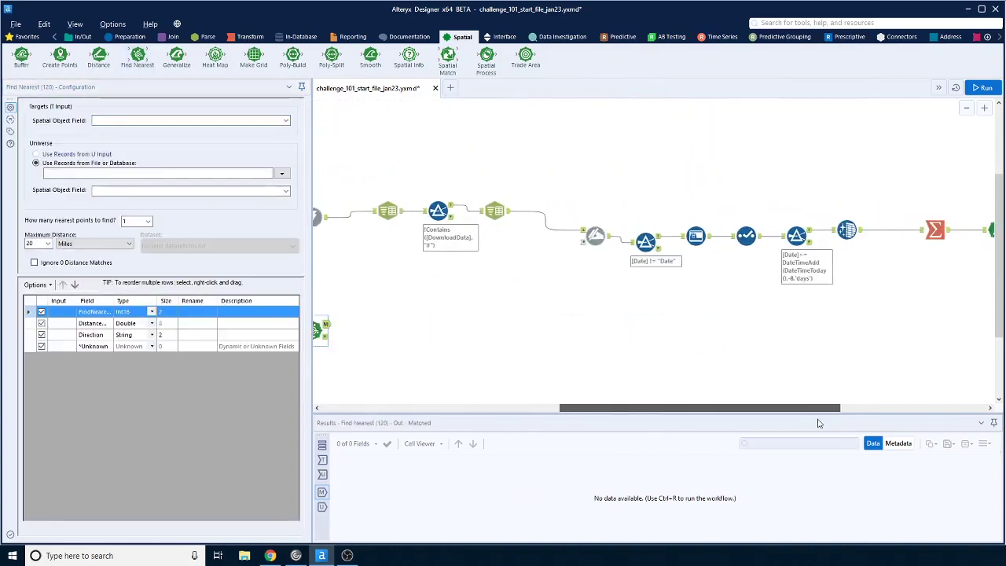
{"action": "left_click_drag", "start_coordinate": [322, 332], "coordinate": [869, 270]}
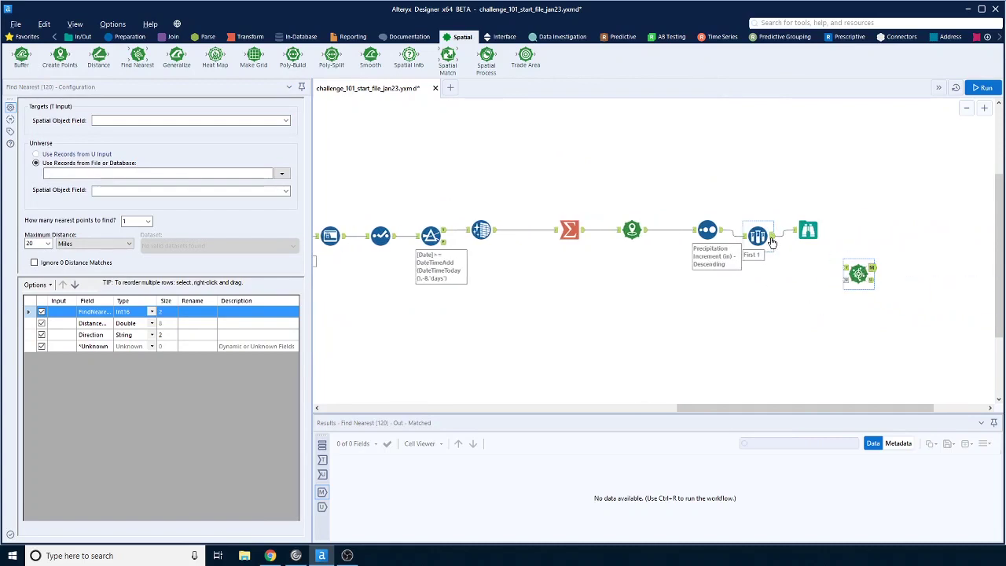
{"action": "left_click_drag", "start_coordinate": [774, 235], "coordinate": [739, 269]}
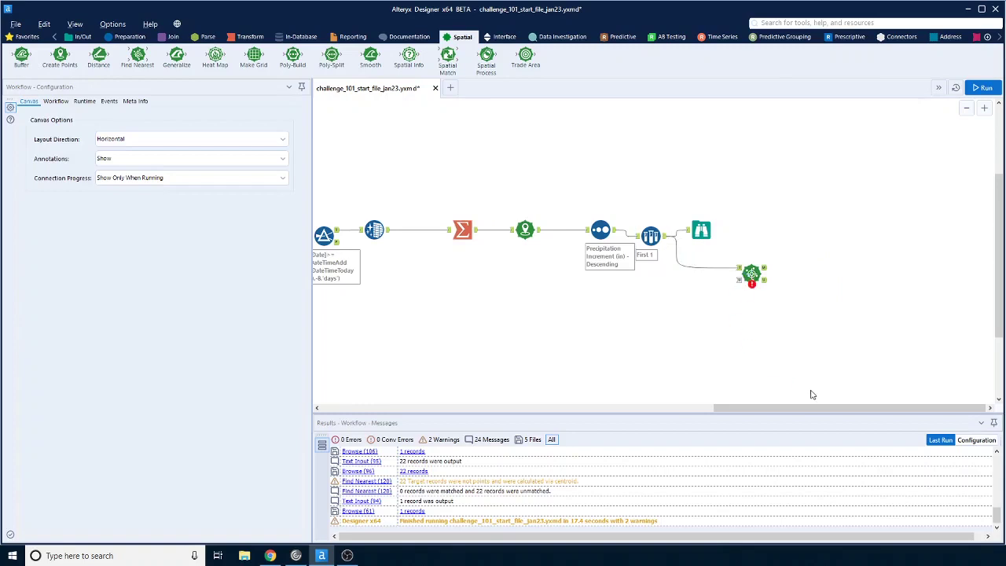
Connect the CO Ski Areas input to the universe input of the Find Nearest tool.
{"action": "left_click_drag", "start_coordinate": [814, 407], "coordinate": [349, 400]}
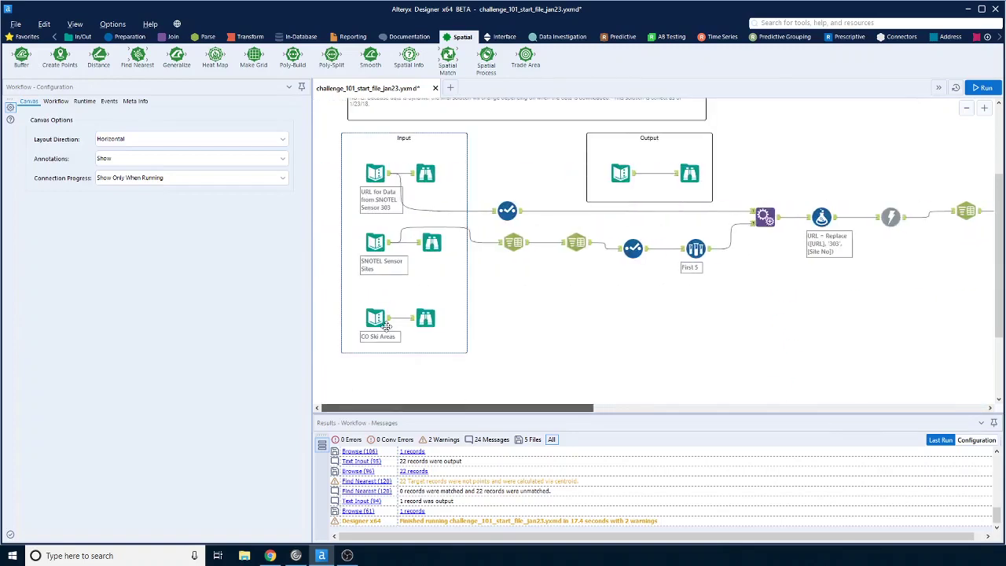
{"action": "scroll", "coordinate": [652, 251], "scroll_direction": "right", "scroll_amount": 15}
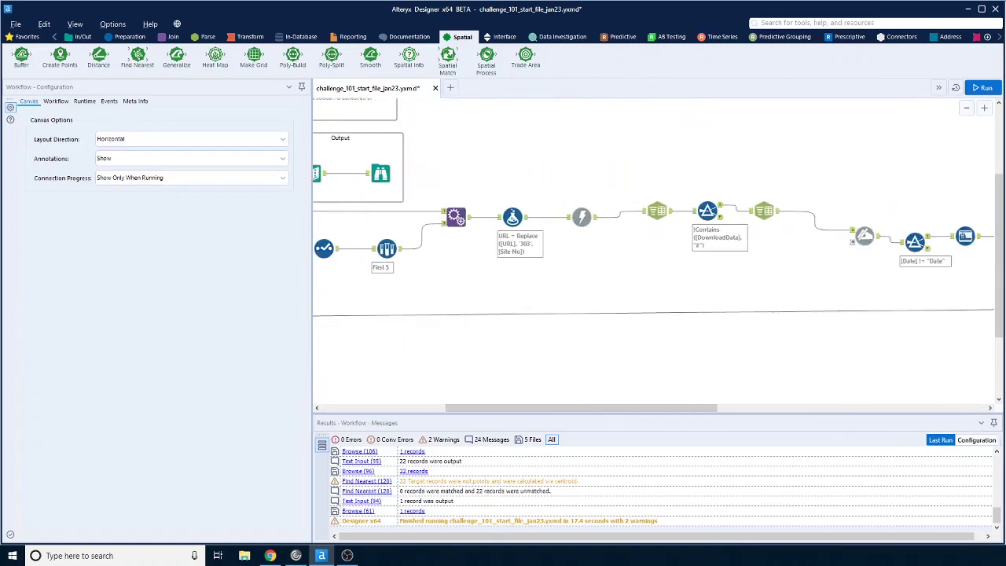
{"action": "scroll", "coordinate": [864, 285], "scroll_direction": "right", "scroll_amount": 8}
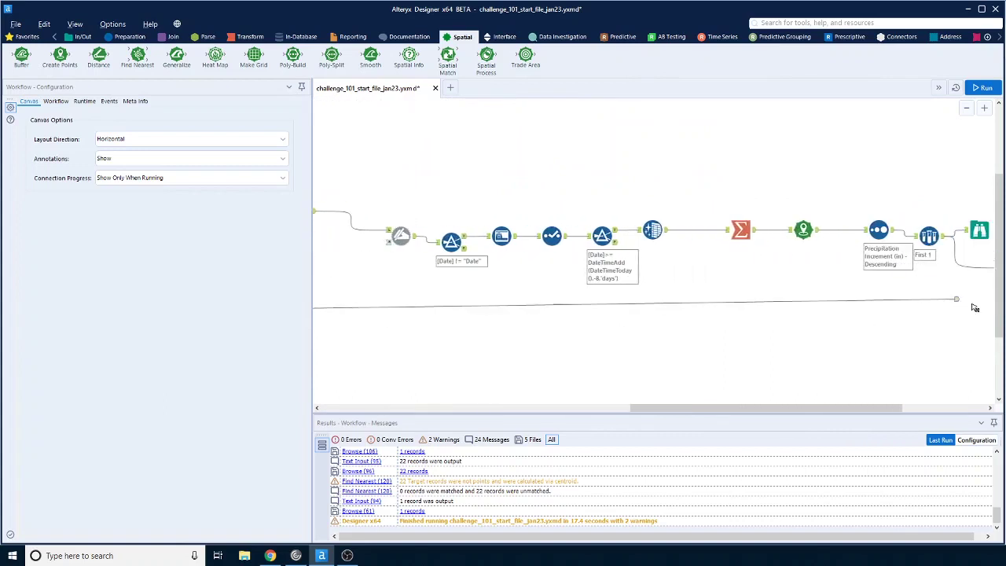
{"action": "left_click_drag", "start_coordinate": [860, 279], "coordinate": [864, 279]}
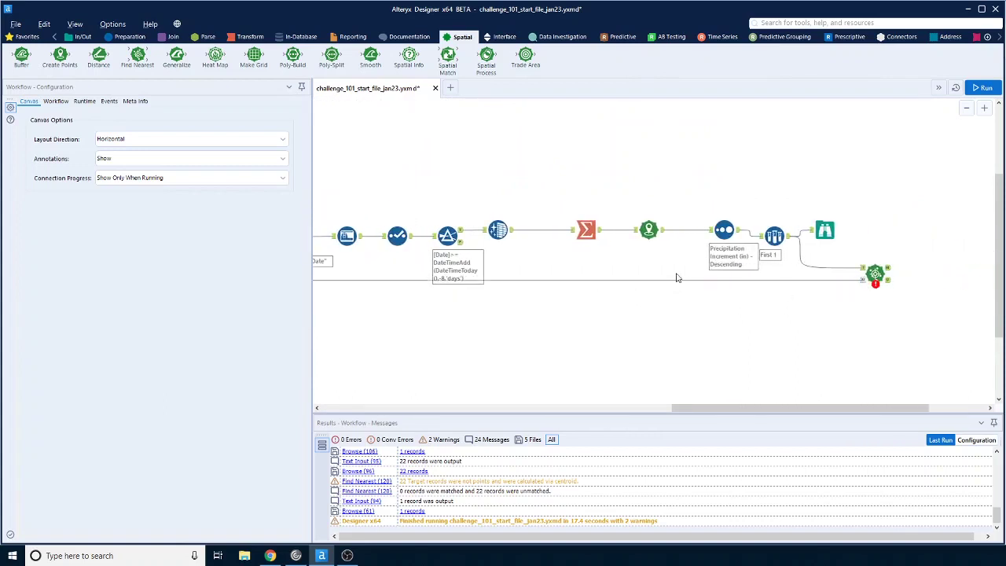
Configure Find Nearest with Centroid as target object, SpatialObj as universe object and a maximum distance of 20 miles.
{"action": "left_click", "coordinate": [874, 274]}
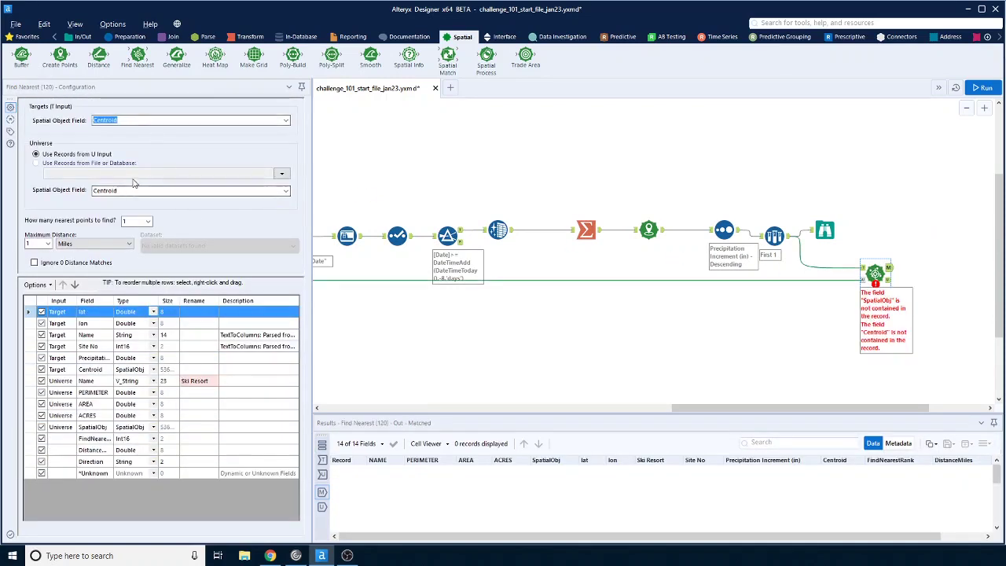
{"action": "left_click", "coordinate": [252, 118]}
{"action": "left_click", "coordinate": [285, 120]}
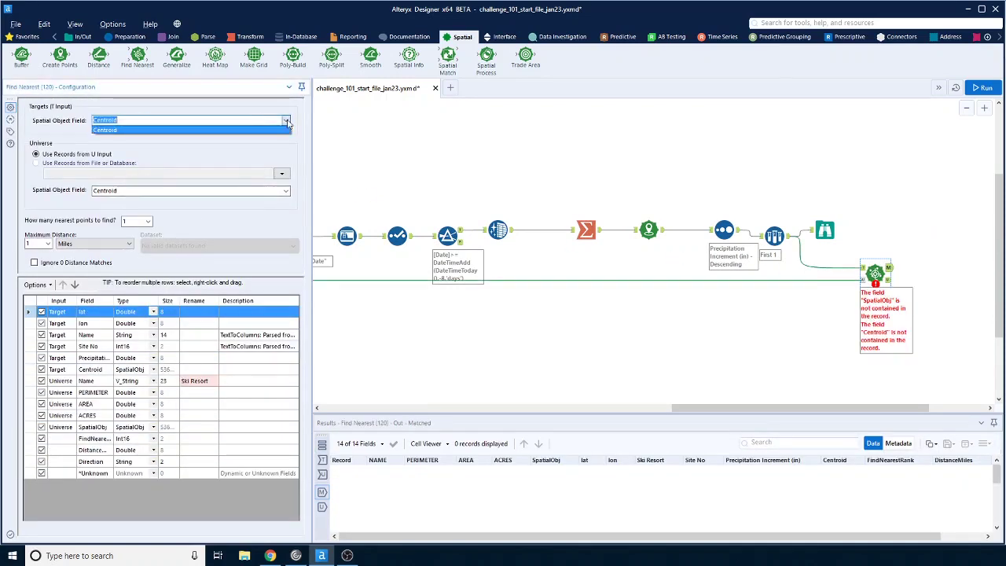
{"action": "left_click", "coordinate": [286, 120]}
{"action": "left_click", "coordinate": [286, 190]}
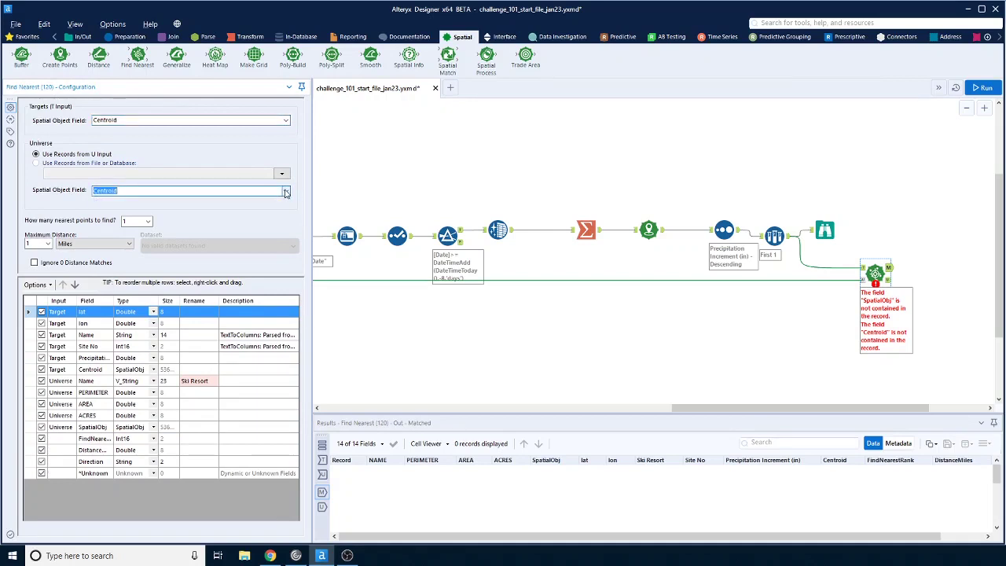
{"action": "left_click", "coordinate": [279, 202]}
{"action": "left_click", "coordinate": [47, 243]}
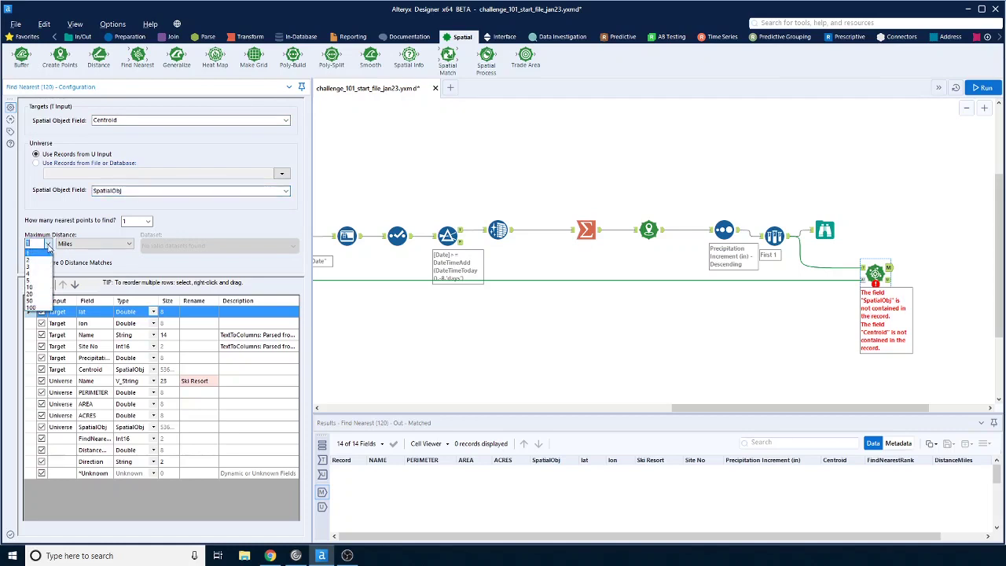
{"action": "left_click", "coordinate": [40, 293]}
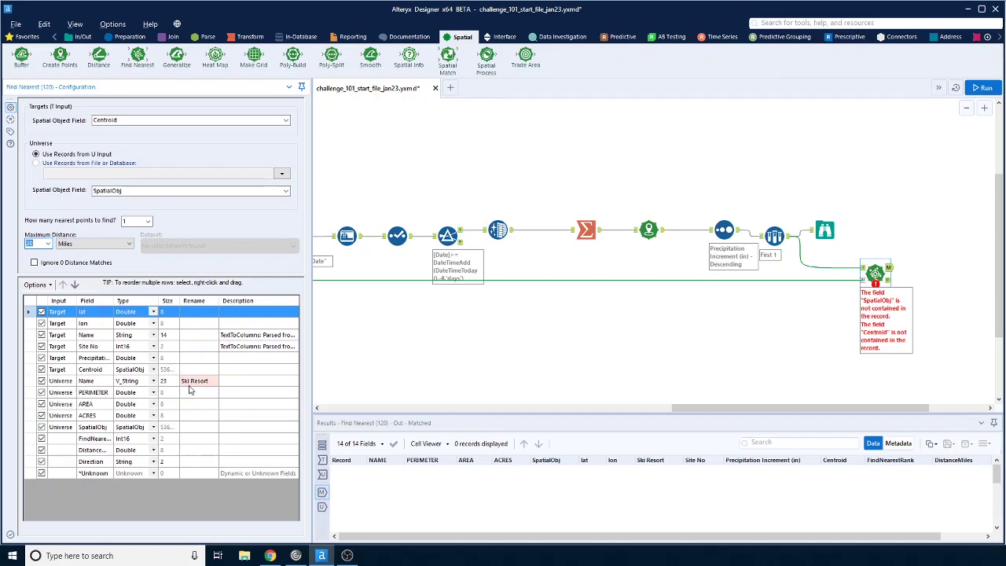
Run the workflow and inspect the matched ski area in the Find Nearest results.
{"action": "left_click", "coordinate": [981, 87]}
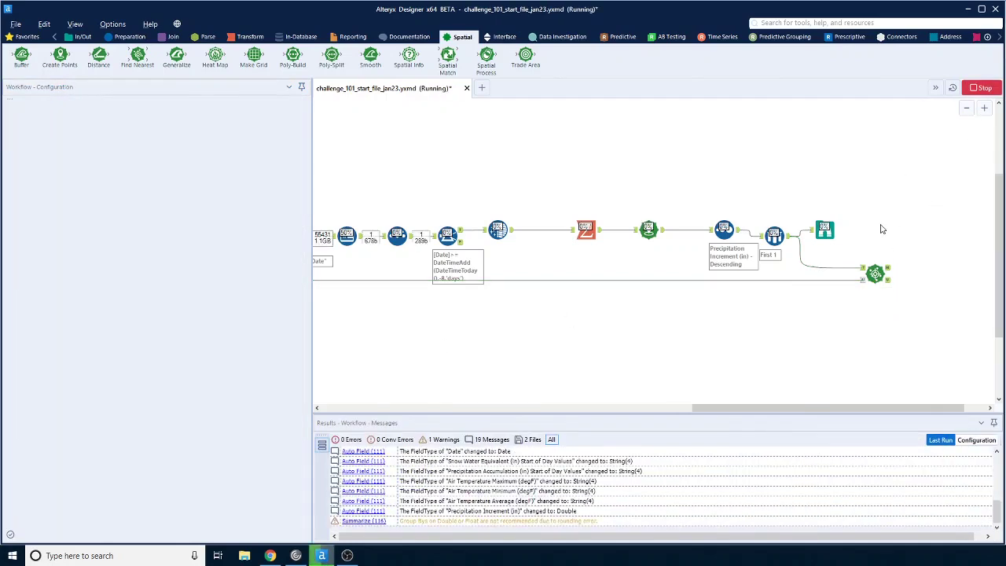
{"action": "left_click", "coordinate": [874, 273]}
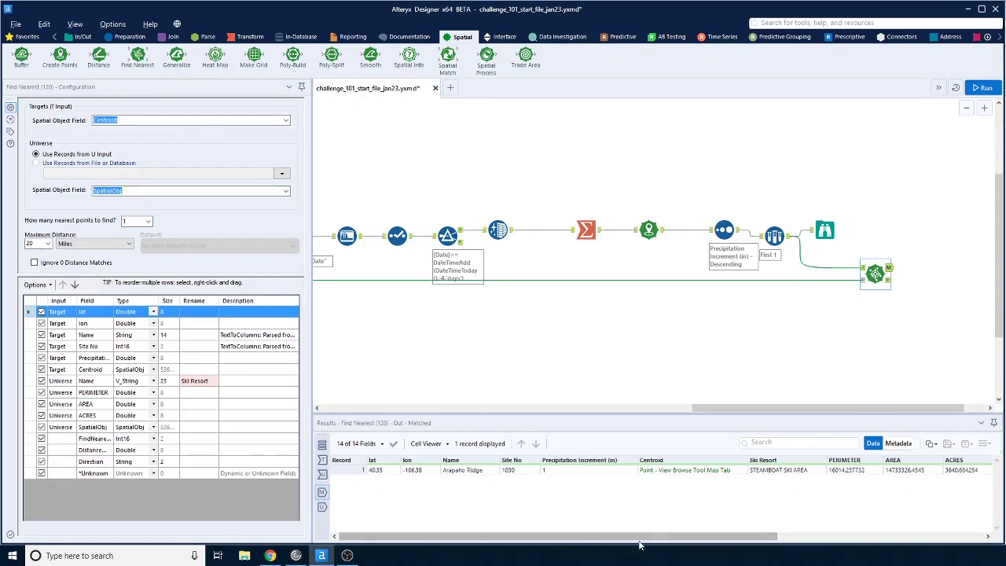
{"action": "left_click_drag", "start_coordinate": [626, 537], "coordinate": [585, 549]}
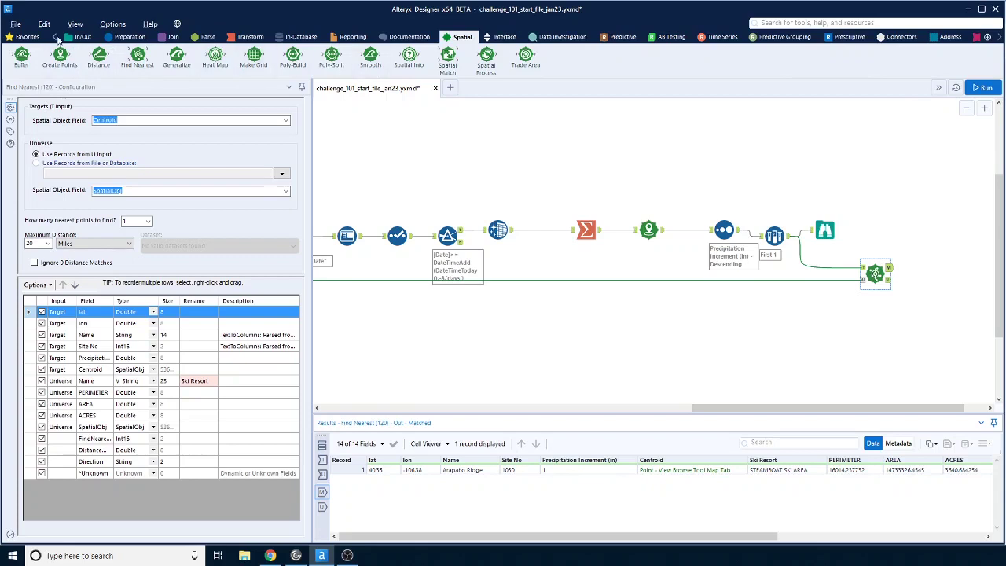
Attach a Browse tool to Find Nearest's matched output and review the expected result in the Output container.
{"action": "left_click", "coordinate": [83, 37]}
{"action": "left_click_drag", "start_coordinate": [21, 55], "coordinate": [931, 271]}
{"action": "left_click_drag", "start_coordinate": [875, 406], "coordinate": [440, 427]}
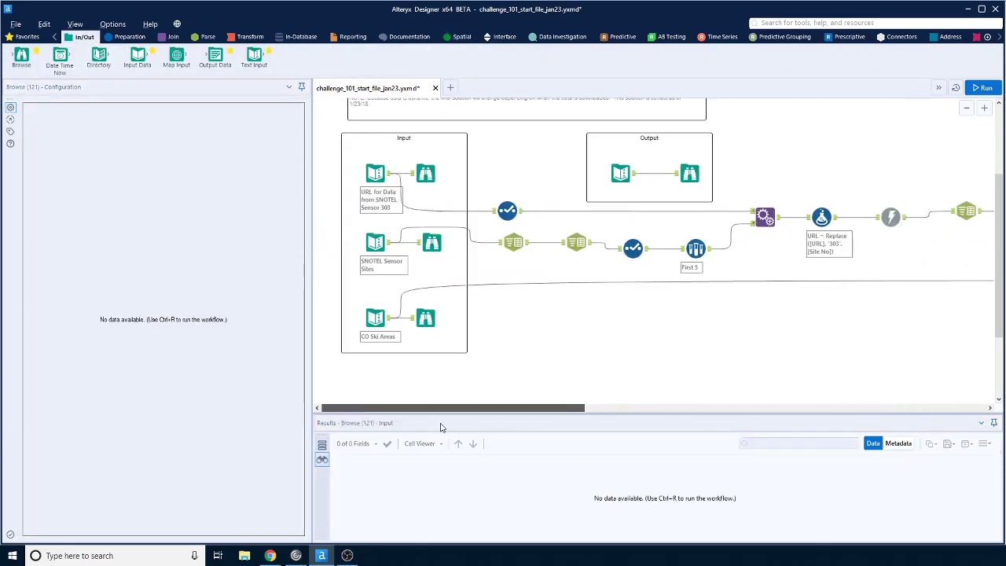
{"action": "left_click", "coordinate": [689, 172]}
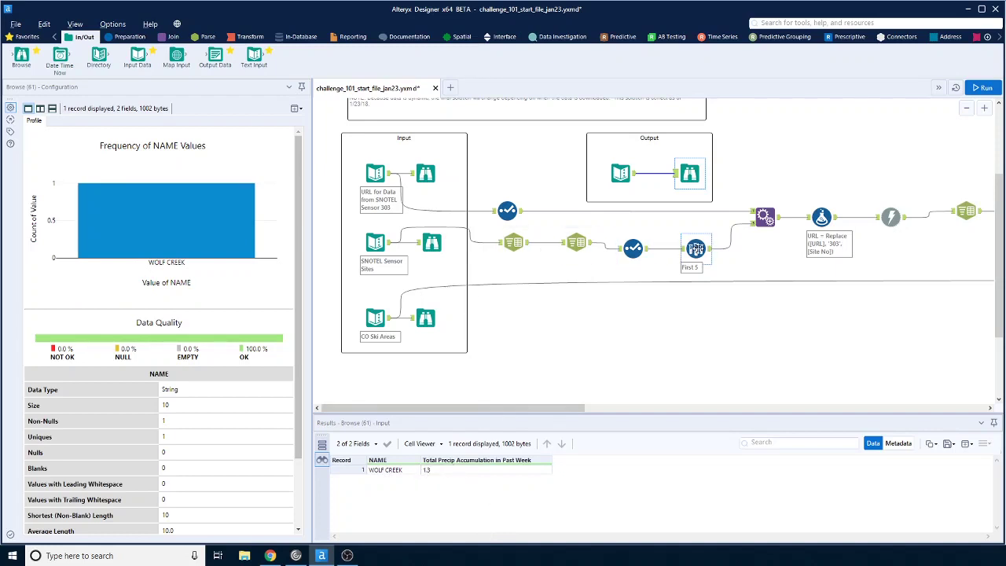
Delete the First 5 Sample tool and connect the preceding Select tool directly to Append Fields so all sites are processed.
{"action": "left_click", "coordinate": [696, 249]}
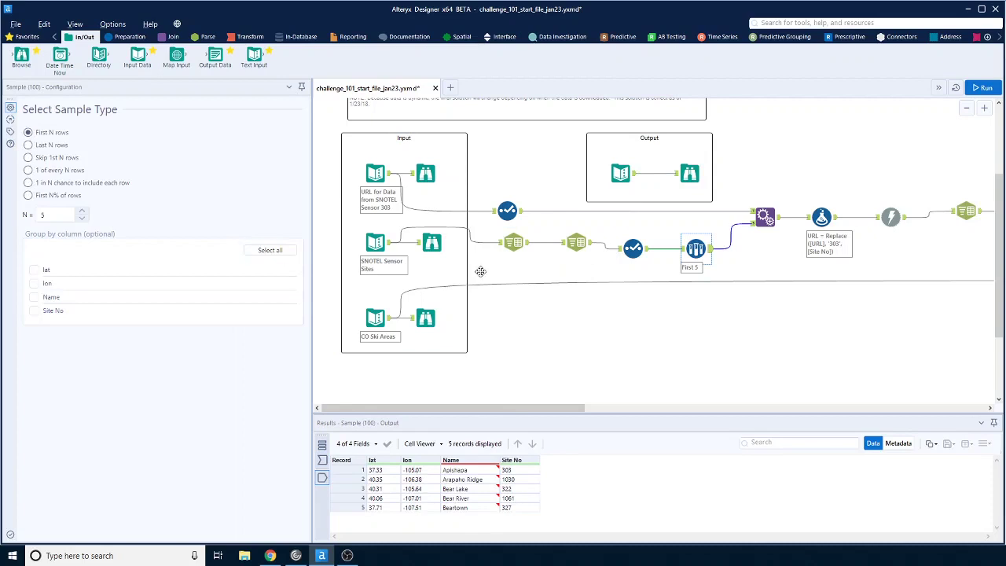
{"action": "key", "text": "Delete"}
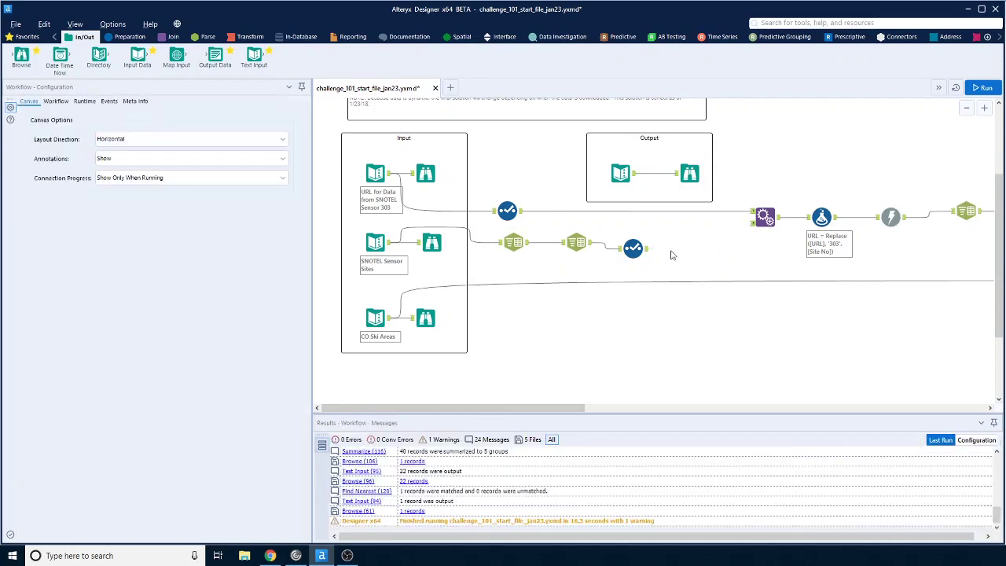
{"action": "left_click_drag", "start_coordinate": [648, 249], "coordinate": [751, 228]}
{"action": "left_click_drag", "start_coordinate": [550, 407], "coordinate": [911, 414]}
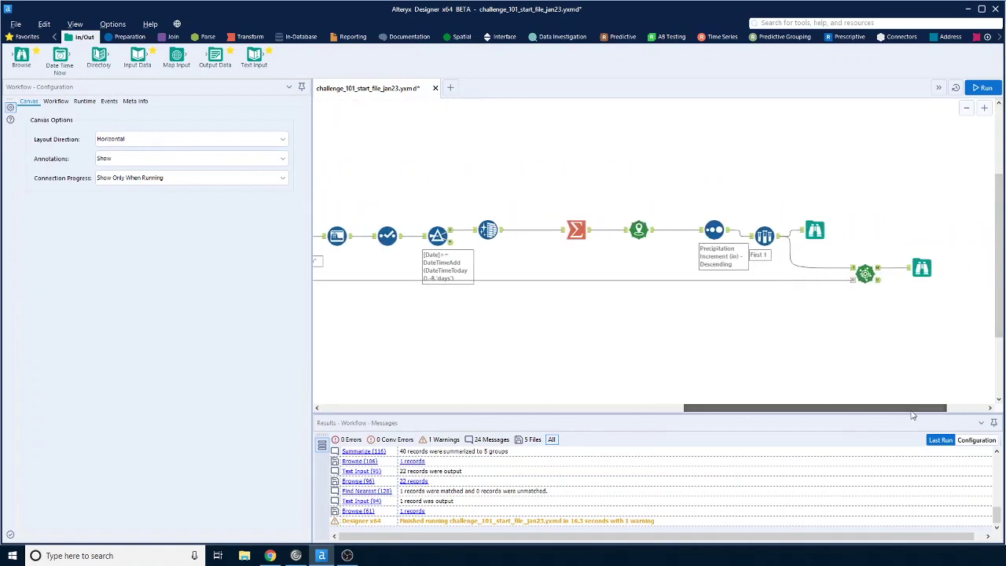
Run the workflow for all SNOTEL sites.
{"action": "left_click", "coordinate": [982, 88]}
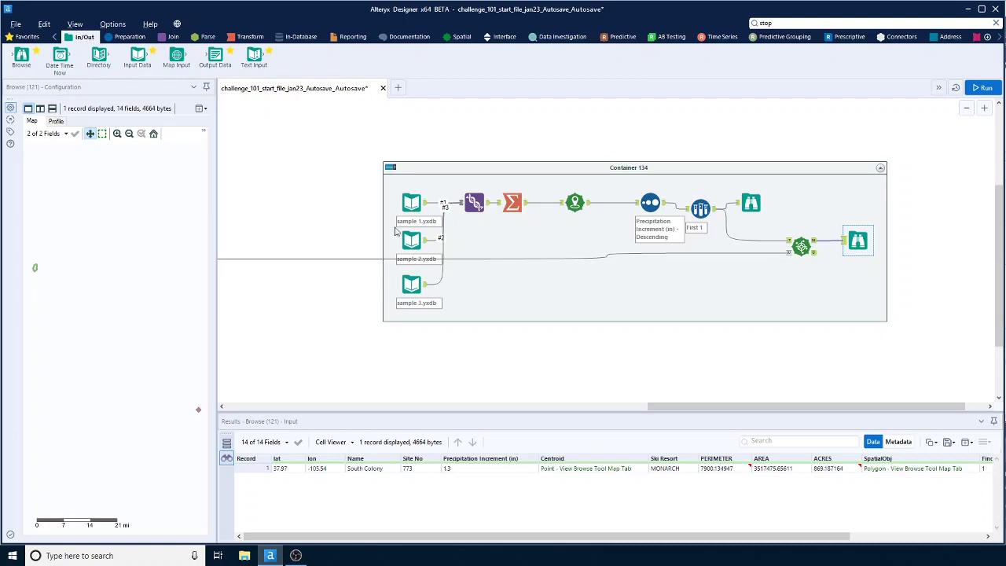
Enable Container 137 to examine its Select Records range and Output Data configuration, and disable the container again.
{"action": "left_click_drag", "start_coordinate": [676, 412], "coordinate": [209, 402]}
{"action": "left_click", "coordinate": [390, 155]}
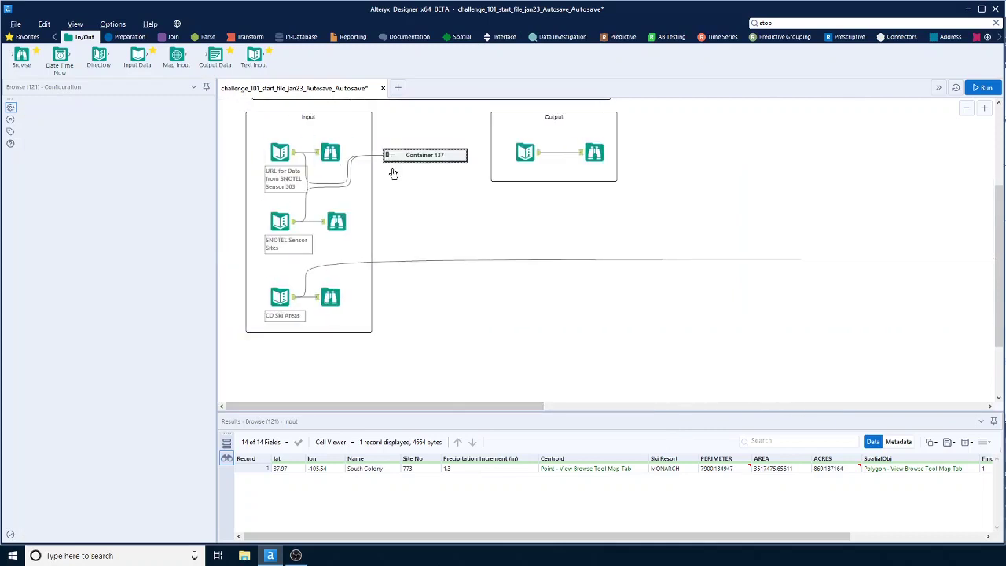
{"action": "left_click", "coordinate": [445, 362]}
{"action": "left_click_drag", "start_coordinate": [451, 406], "coordinate": [538, 417]}
{"action": "left_click", "coordinate": [410, 216]}
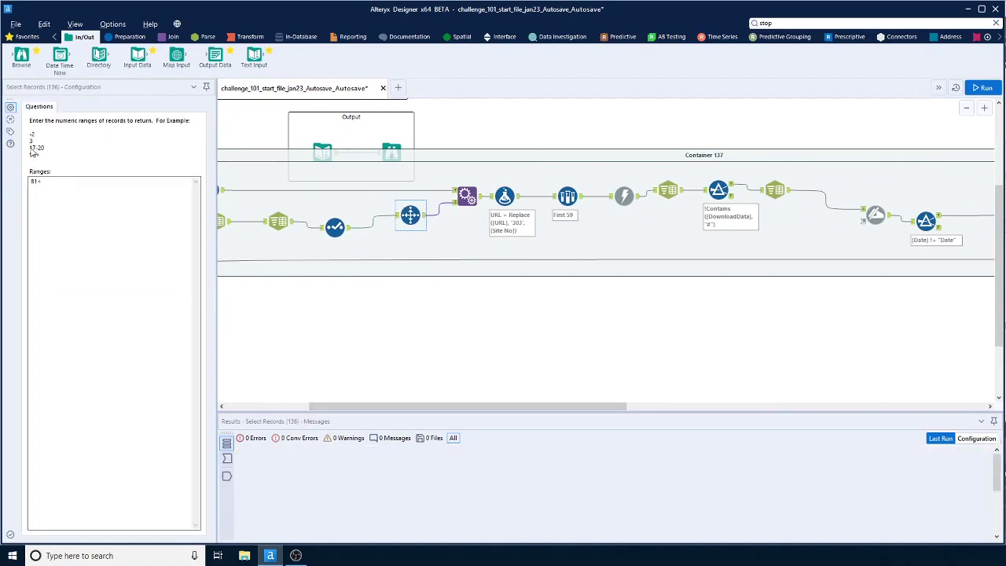
{"action": "left_click_drag", "start_coordinate": [489, 407], "coordinate": [684, 419]}
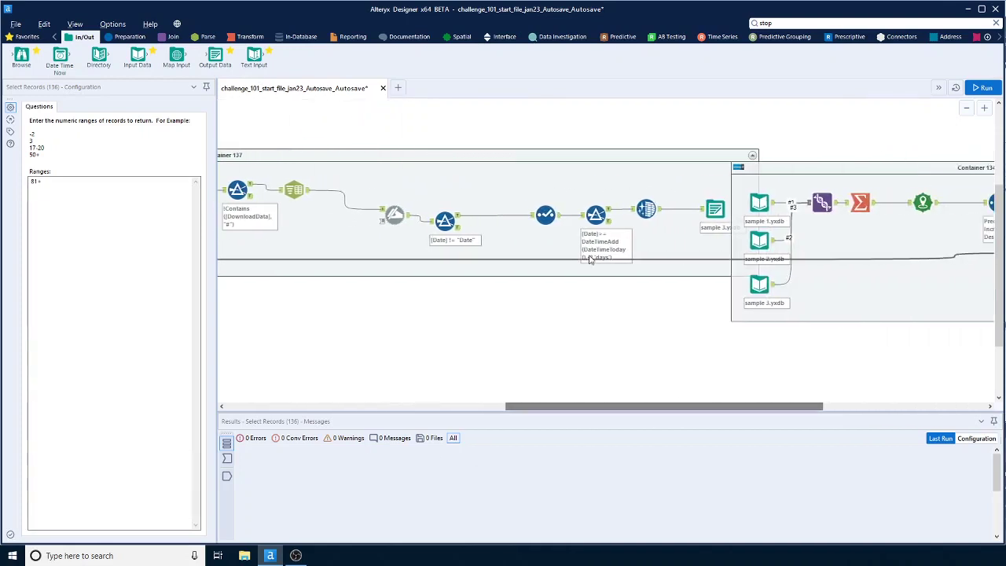
{"action": "left_click", "coordinate": [713, 207]}
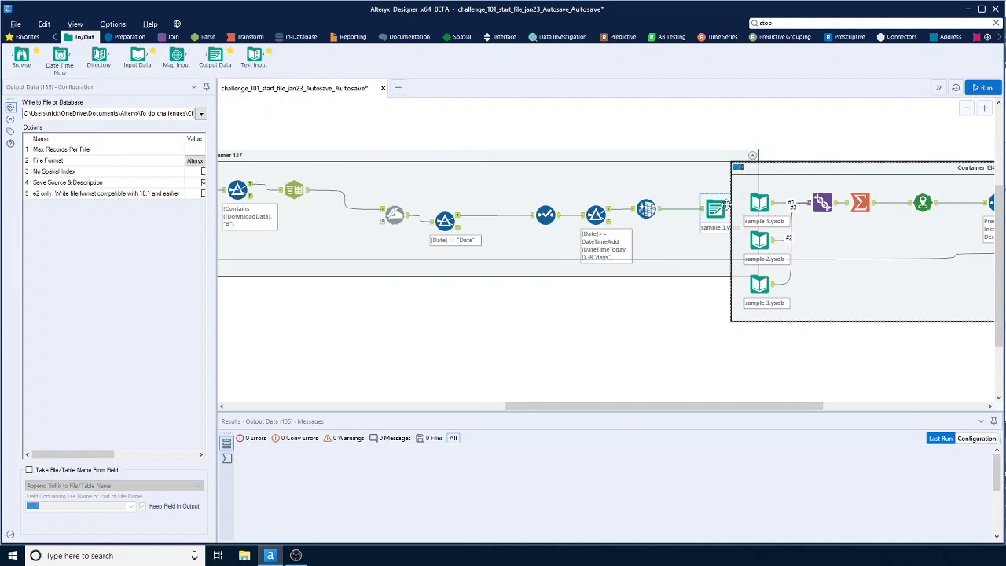
{"action": "left_click_drag", "start_coordinate": [634, 407], "coordinate": [333, 405]}
{"action": "left_click", "coordinate": [391, 156]}
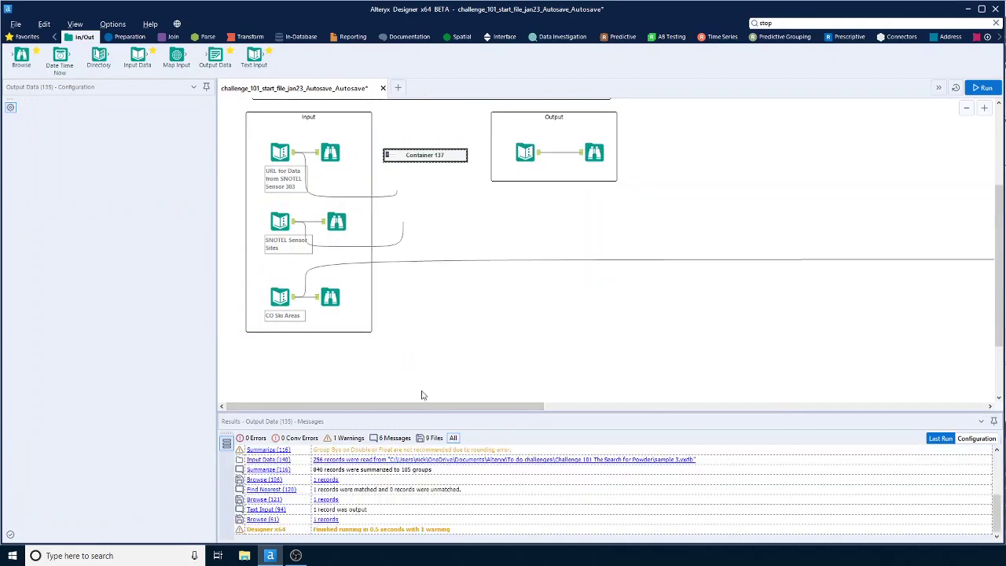
Examine the site, precipitation and matched ski resort in the Browse tool after Find Nearest in Container 134.
{"action": "left_click_drag", "start_coordinate": [425, 406], "coordinate": [830, 432]}
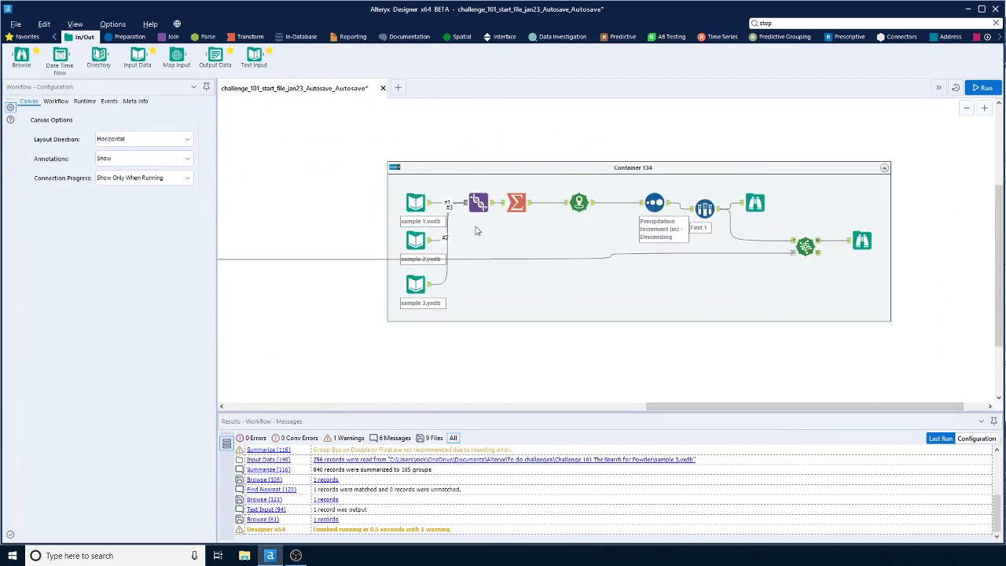
{"action": "left_click", "coordinate": [859, 238]}
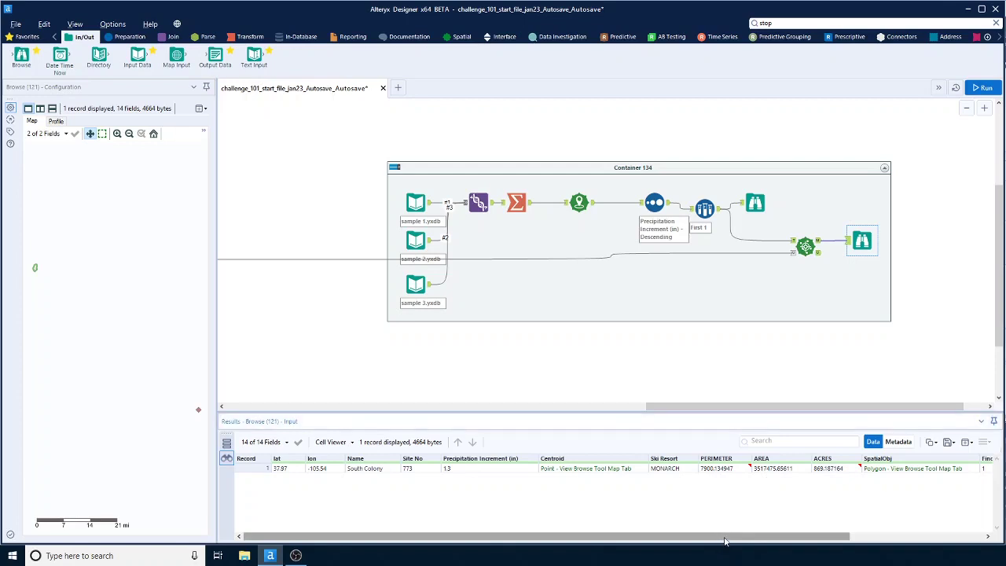
{"action": "left_click_drag", "start_coordinate": [723, 540], "coordinate": [646, 551]}
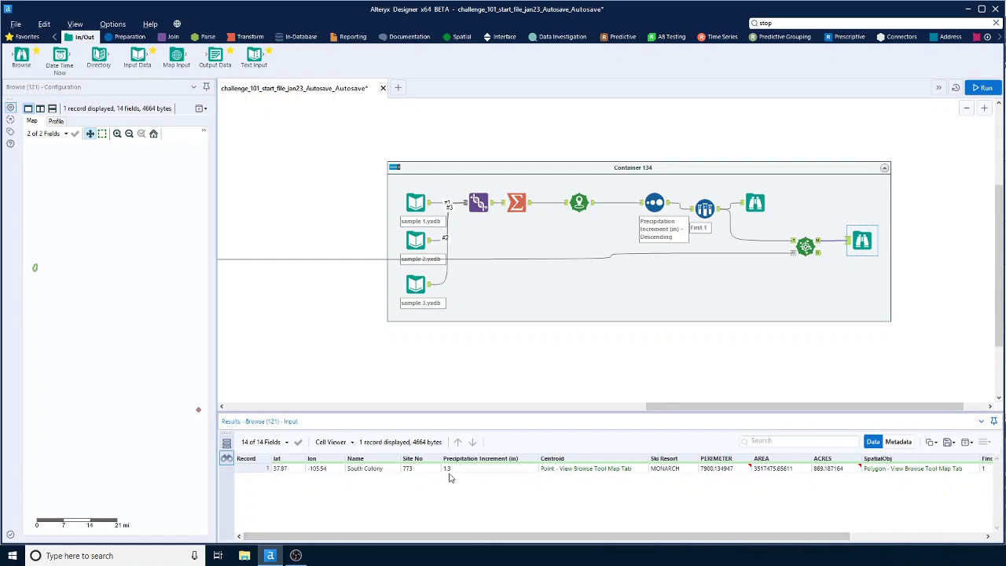